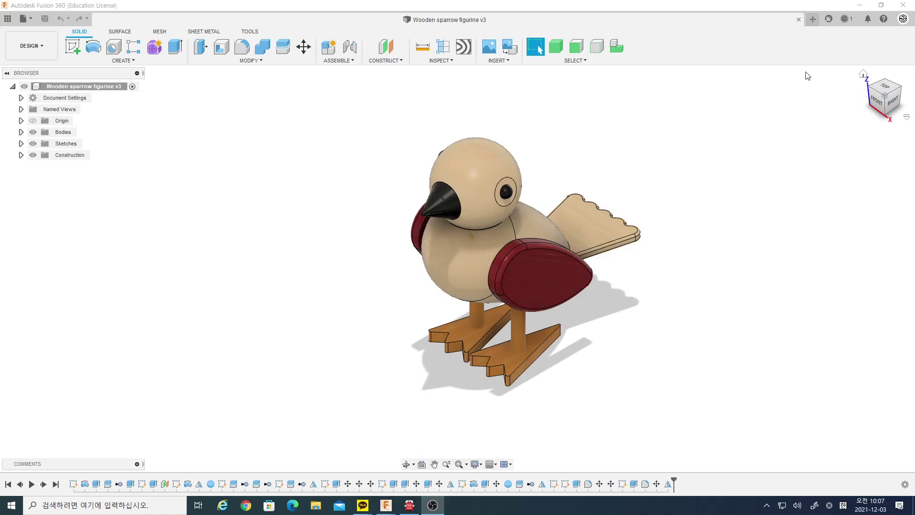
# Step: View the finished sparrow from the front, right and left sides
pyautogui.click(878, 104)
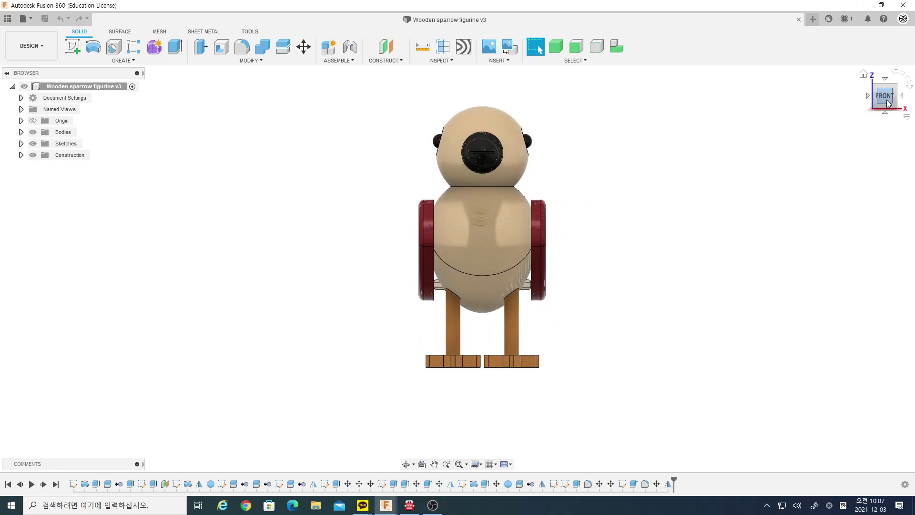
pyautogui.click(903, 98)
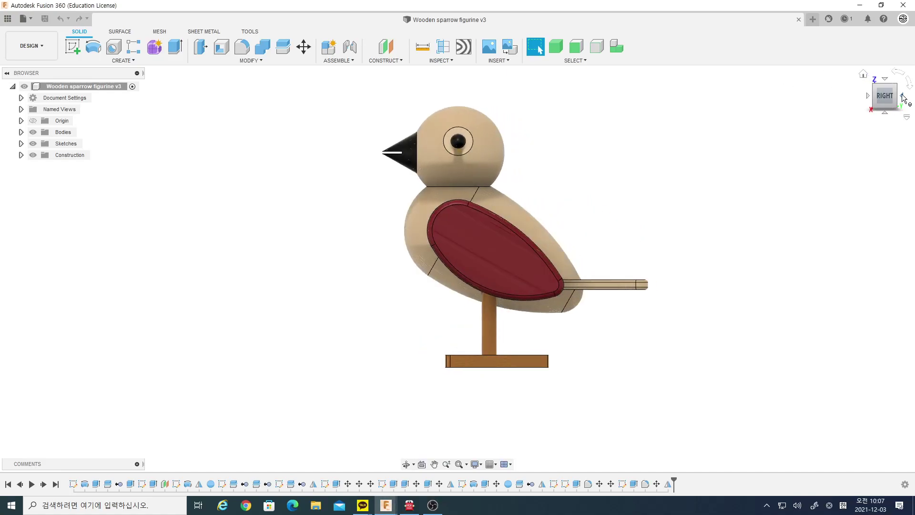
pyautogui.click(903, 98)
pyautogui.click(903, 97)
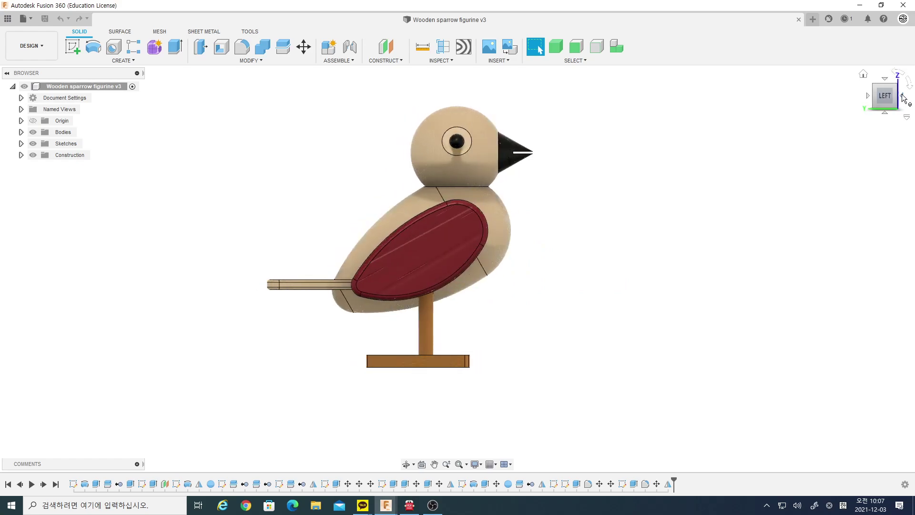
pyautogui.click(903, 97)
# Step: Return to the home view and start a new blank design
pyautogui.click(864, 74)
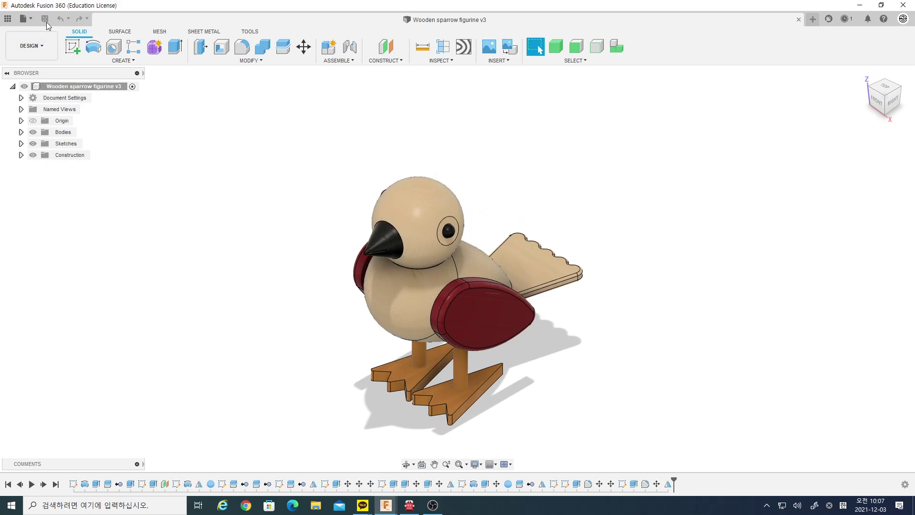
pyautogui.click(27, 19)
pyautogui.click(28, 32)
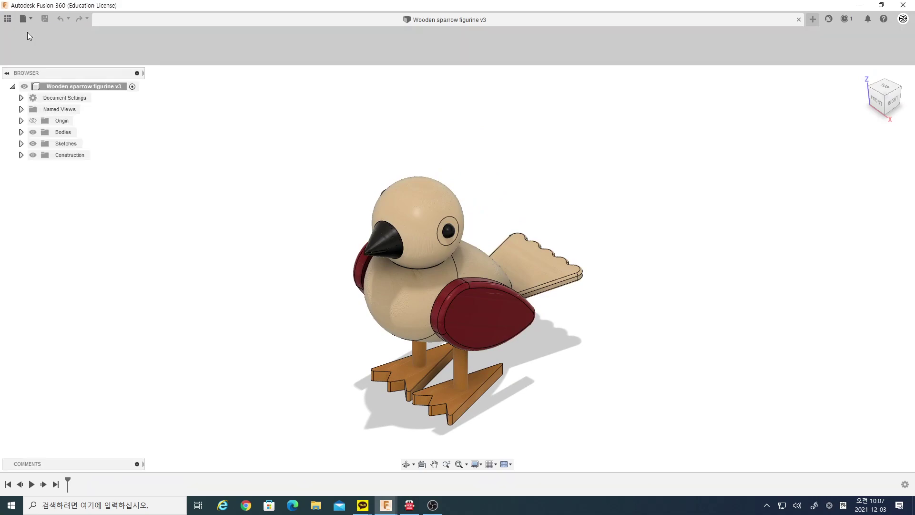
# Step: Sketch a 44.5 mm diameter circle centred on the origin on the side plane
pyautogui.click(72, 46)
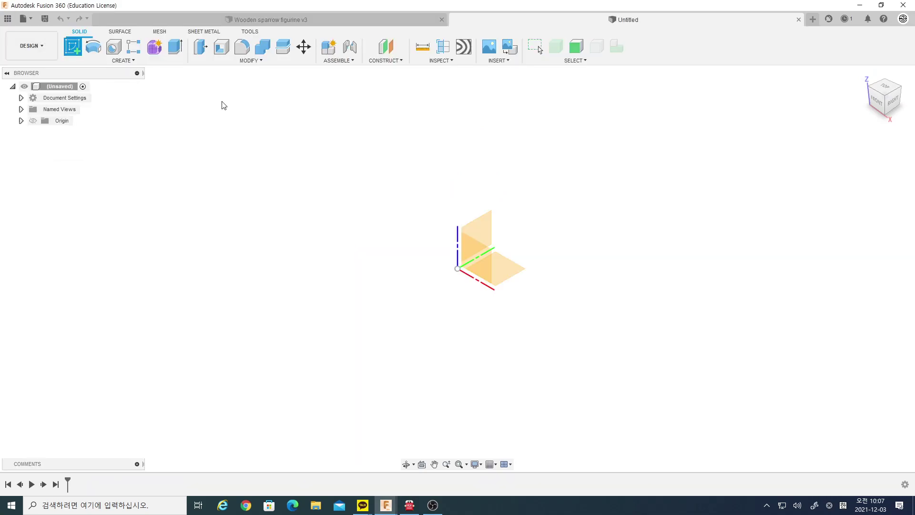
pyautogui.click(488, 224)
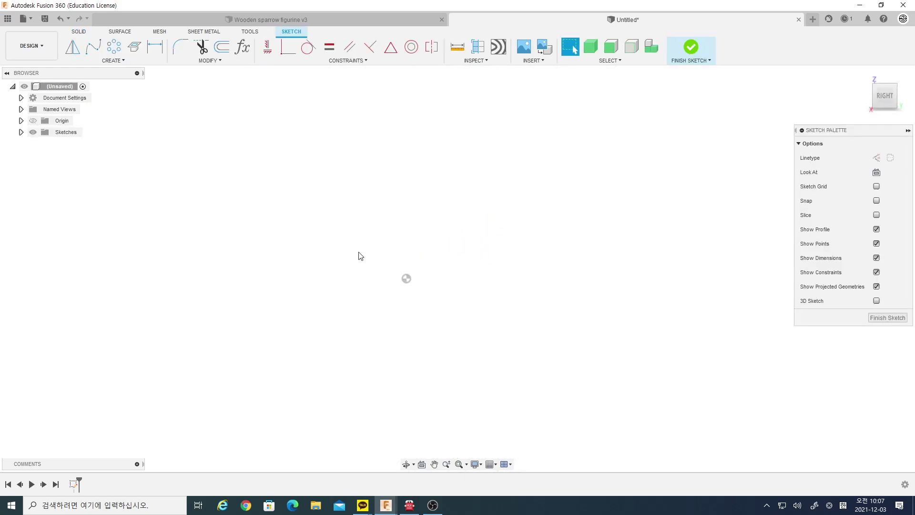
pyautogui.click(110, 60)
pyautogui.moveTo(108, 81)
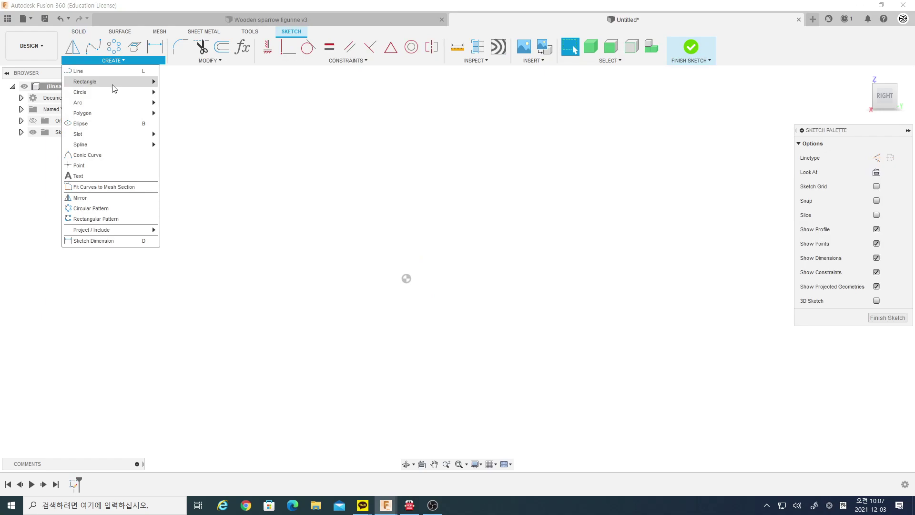
pyautogui.moveTo(80, 91)
pyautogui.click(190, 91)
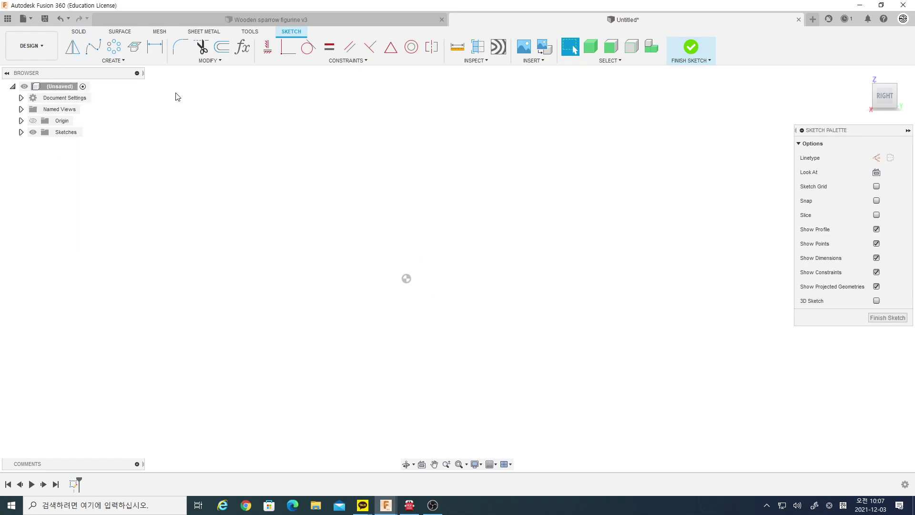
pyautogui.click(407, 280)
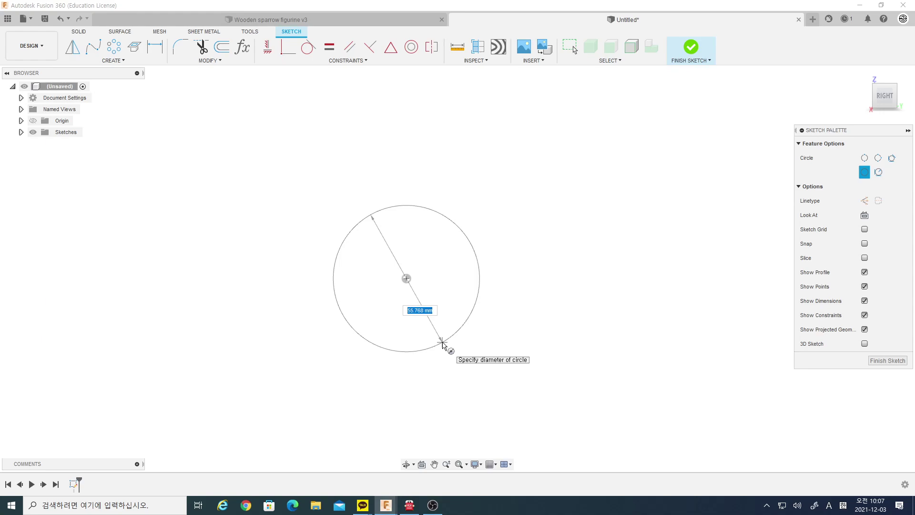
pyautogui.write('.5')
pyautogui.press('Return')
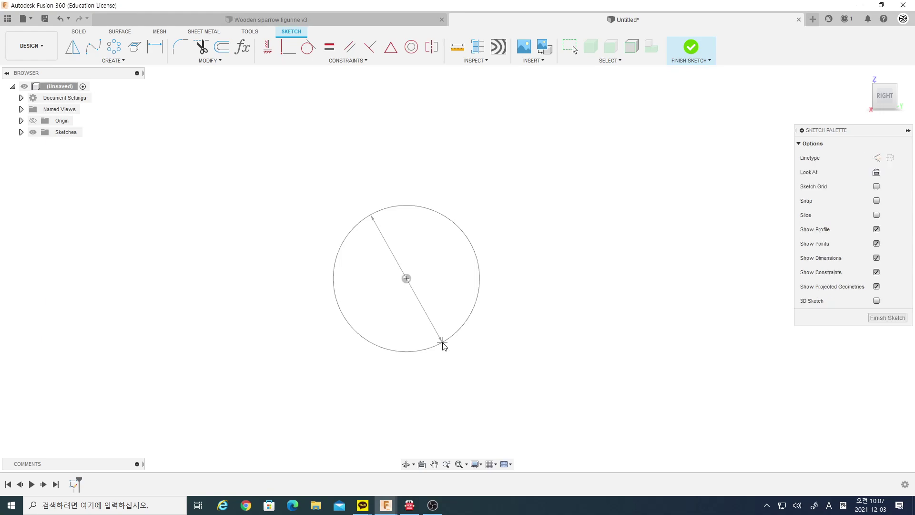
pyautogui.scroll(2, 371, 316)
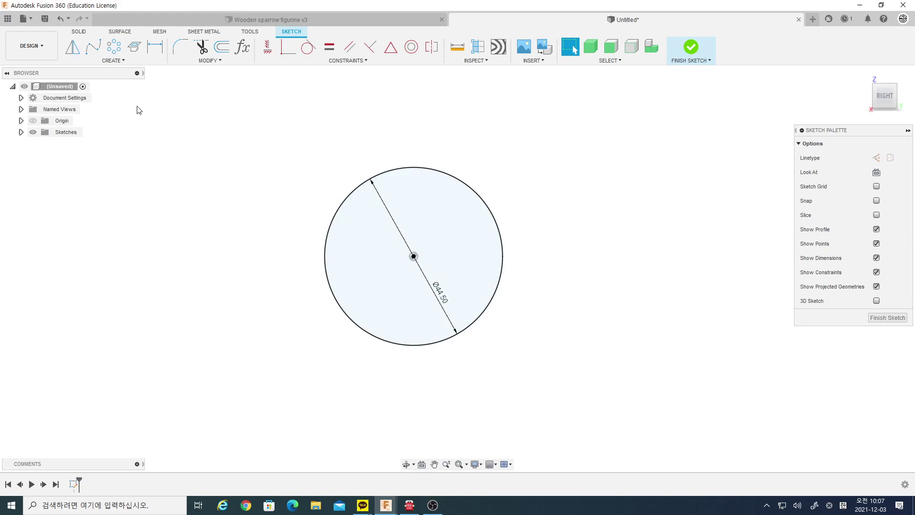
# Step: Draw a 19 mm circle to the right of the large circle
pyautogui.click(121, 61)
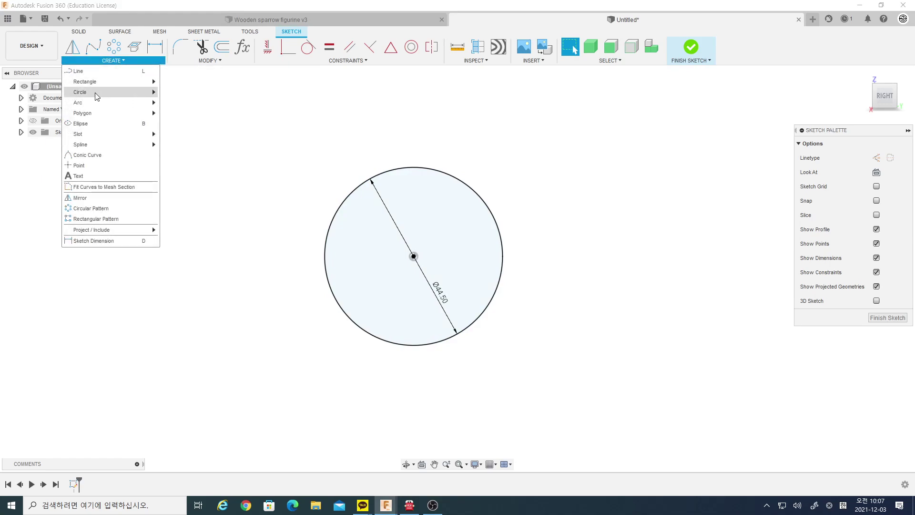
pyautogui.moveTo(110, 92)
pyautogui.click(180, 93)
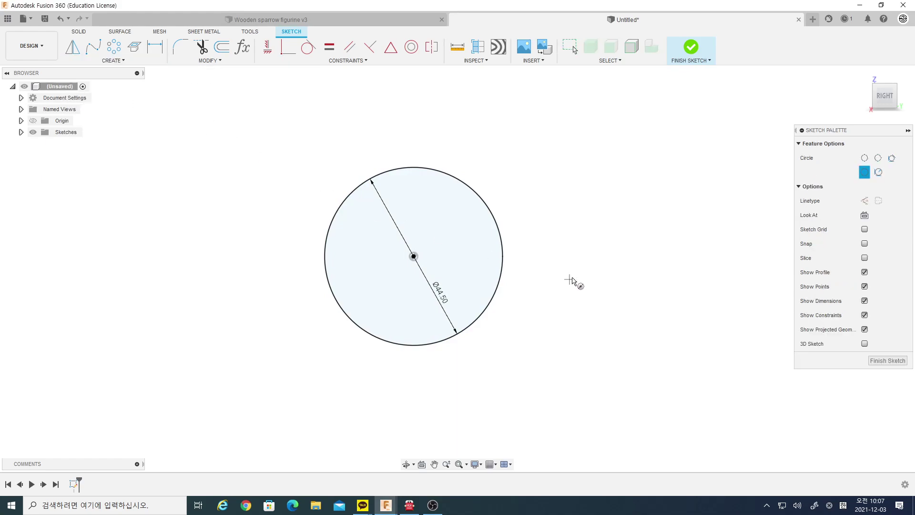
pyautogui.click(564, 250)
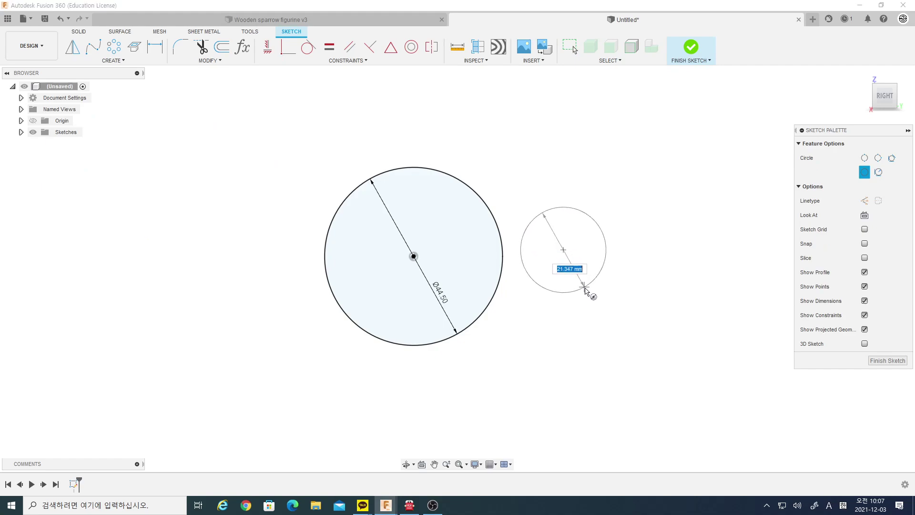
pyautogui.press('Return')
pyautogui.press('Escape')
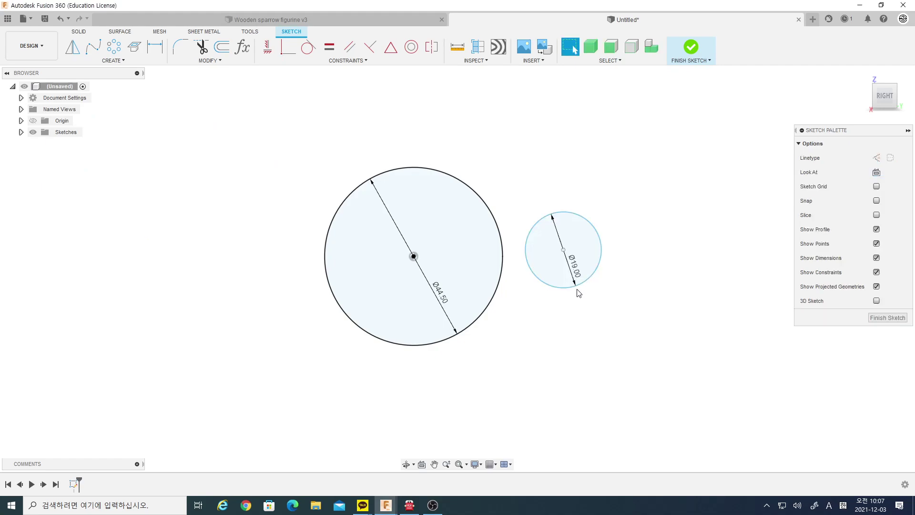
# Step: Align the two circle centres horizontally
pyautogui.click(275, 51)
pyautogui.click(413, 256)
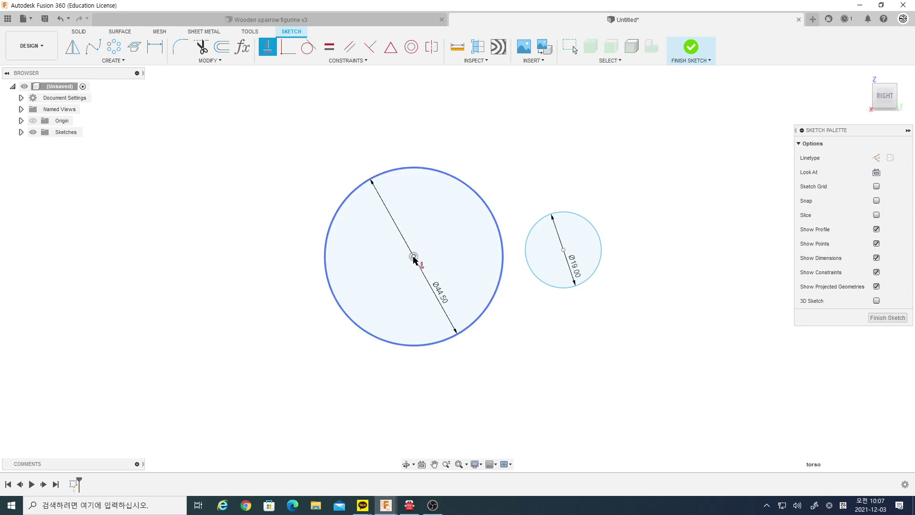
pyautogui.click(564, 251)
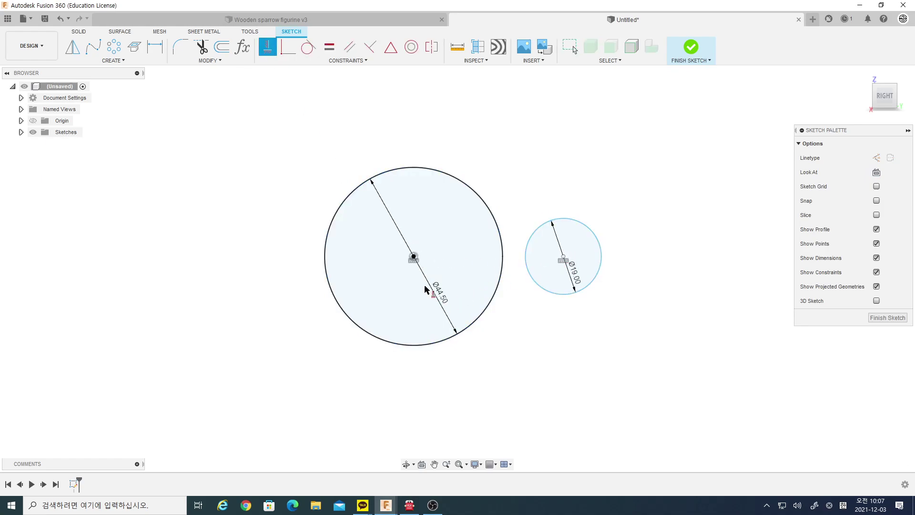
pyautogui.press('Escape')
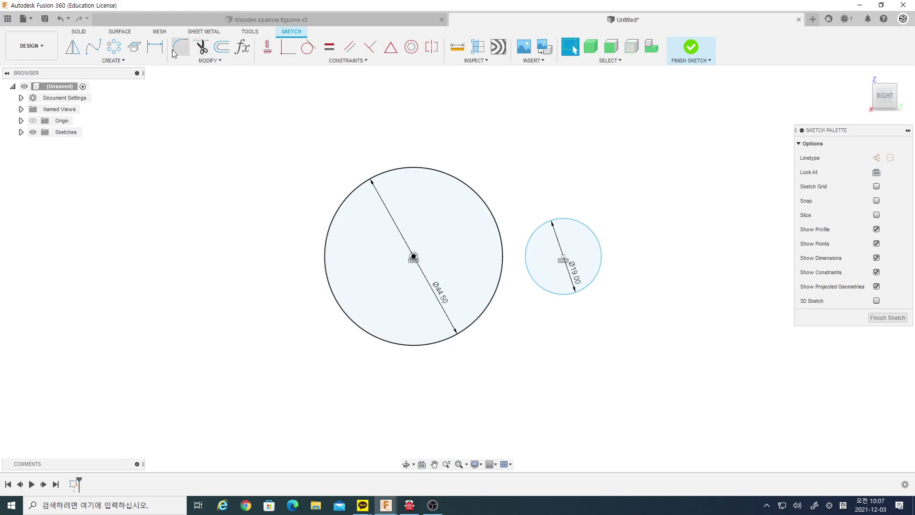
# Step: Dimension the distance across both circles' outer edges to 80 mm
pyautogui.click(155, 46)
pyautogui.rightClick(467, 157)
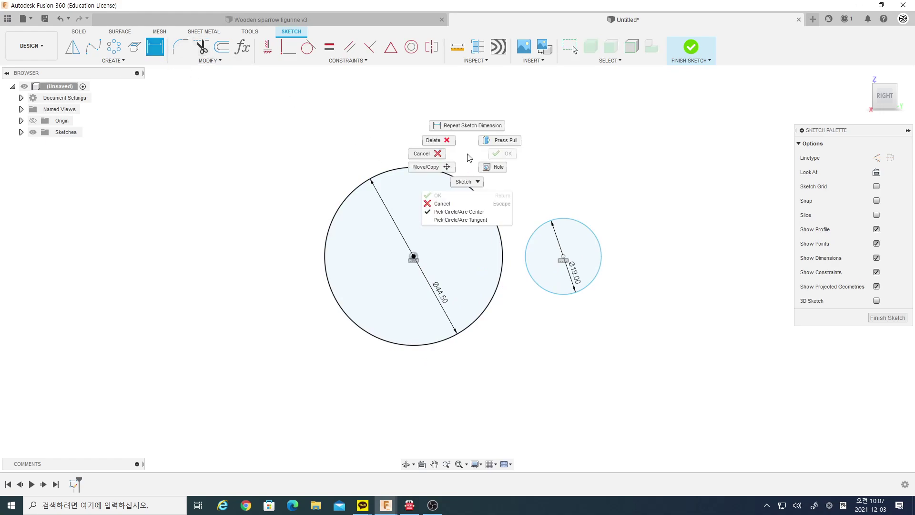
pyautogui.click(465, 220)
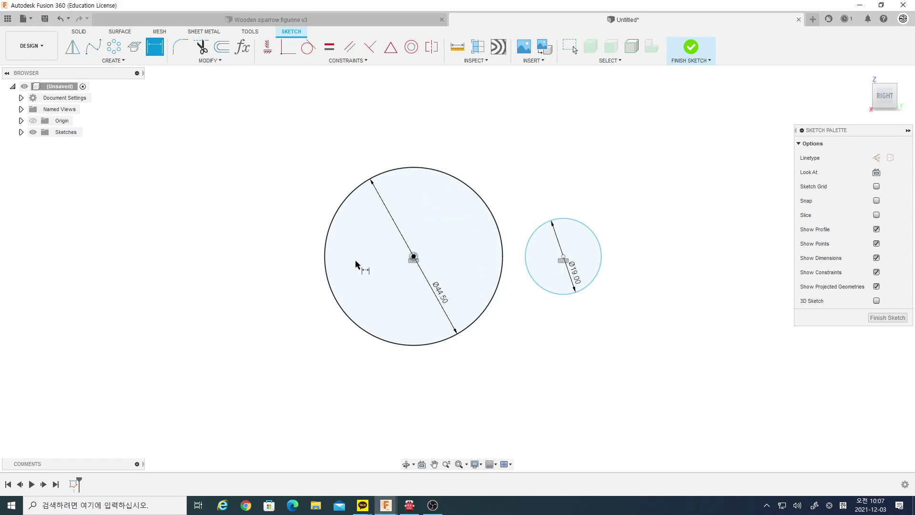
pyautogui.click(325, 250)
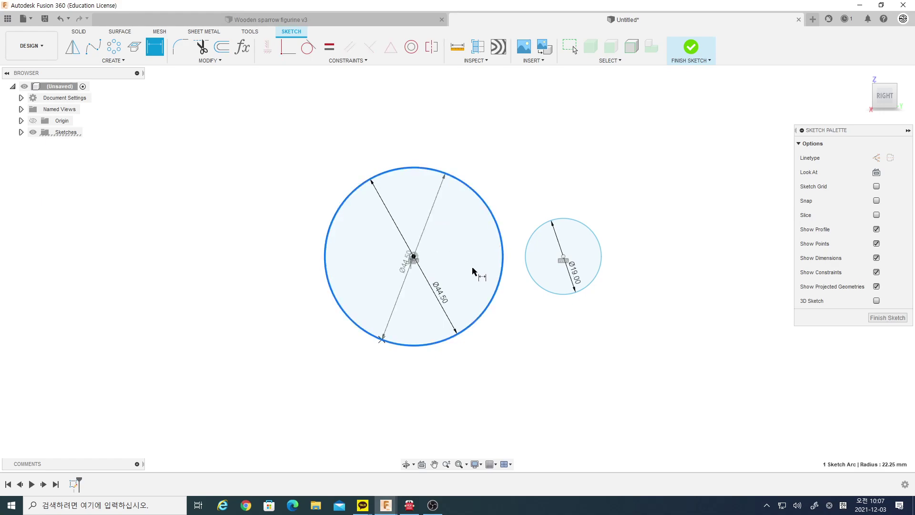
pyautogui.click(601, 261)
pyautogui.click(453, 125)
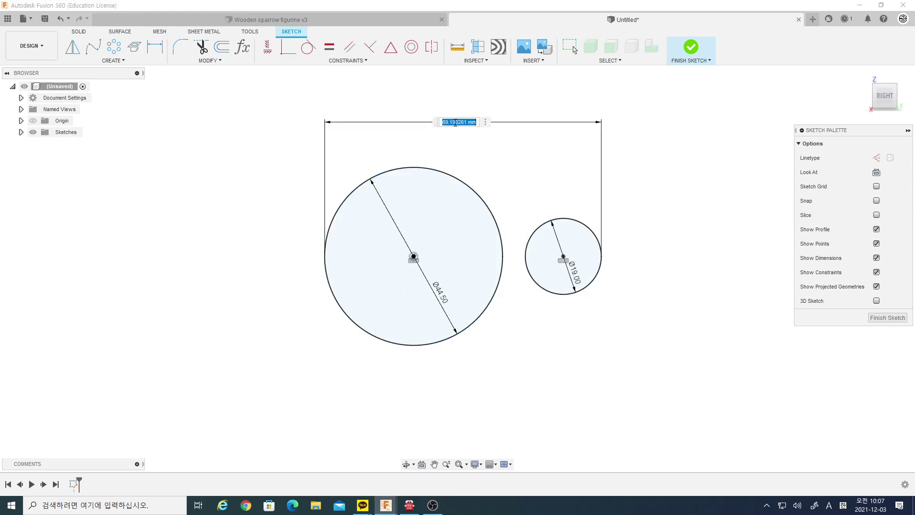
pyautogui.write('80')
pyautogui.press('Return')
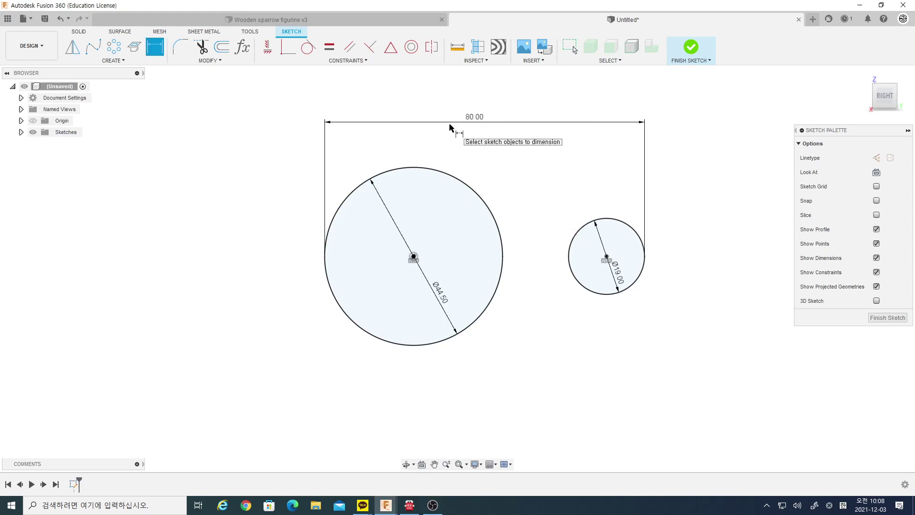
# Step: Draw a three-point arc from the large circle's top to the small circle, tangent to both
pyautogui.click(113, 61)
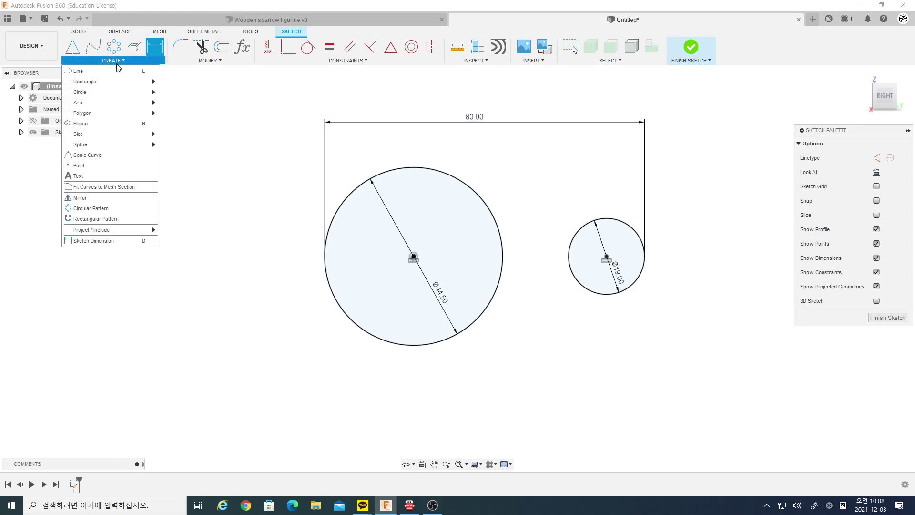
pyautogui.moveTo(78, 102)
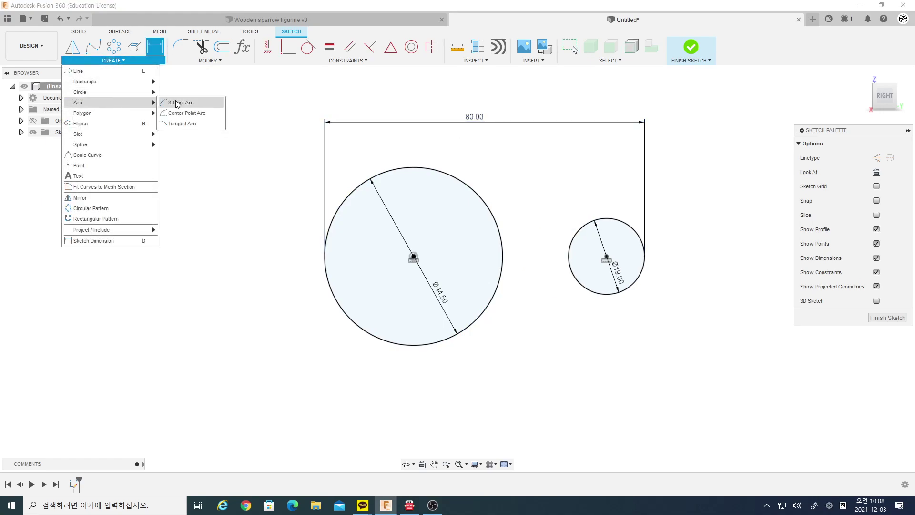
pyautogui.click(183, 103)
pyautogui.click(425, 168)
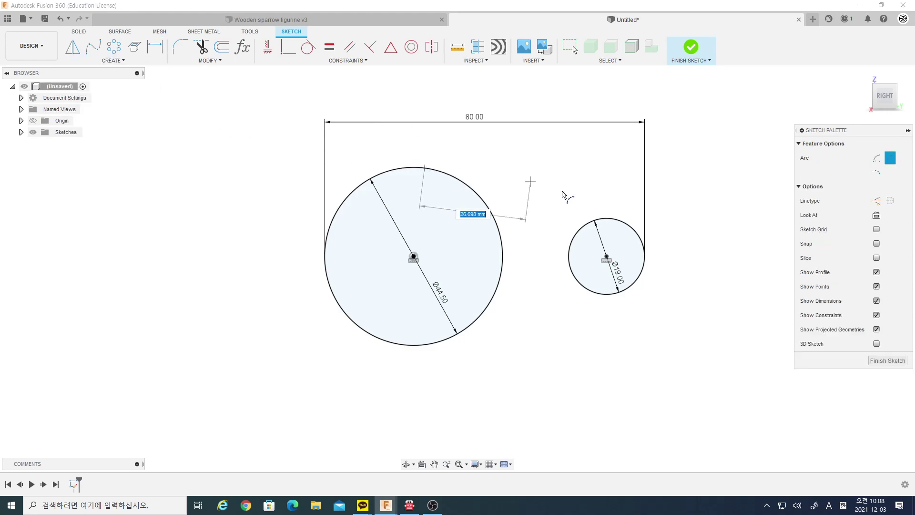
pyautogui.click(625, 223)
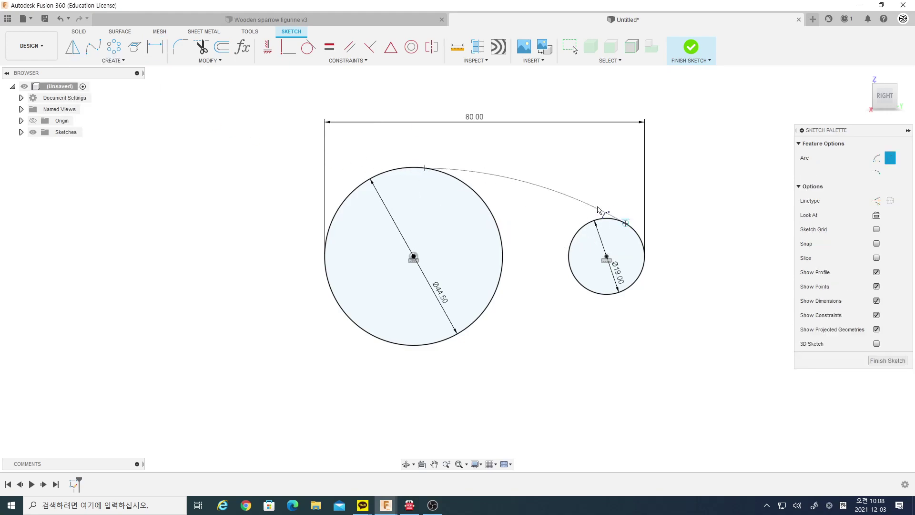
pyautogui.click(478, 157)
pyautogui.click(309, 47)
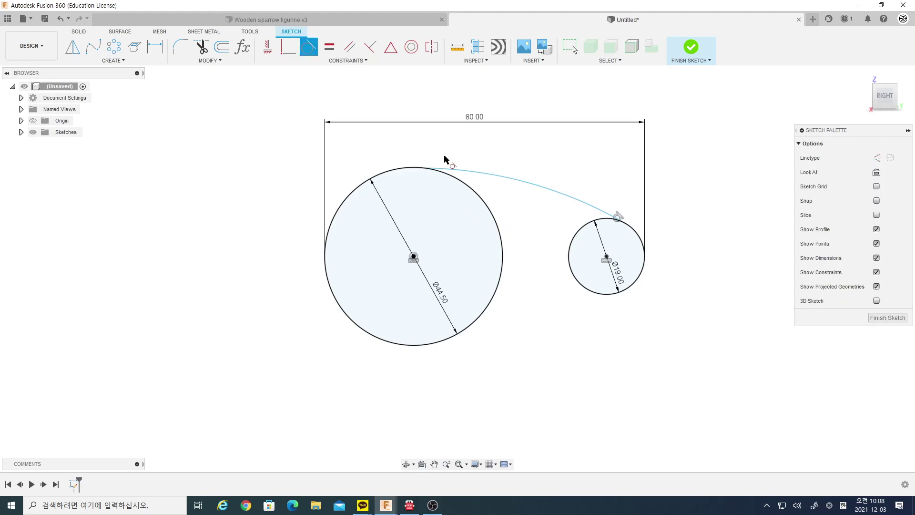
pyautogui.click(455, 181)
pyautogui.click(610, 217)
# Step: Dimension the connecting arc's radius to 89 mm
pyautogui.press('d')
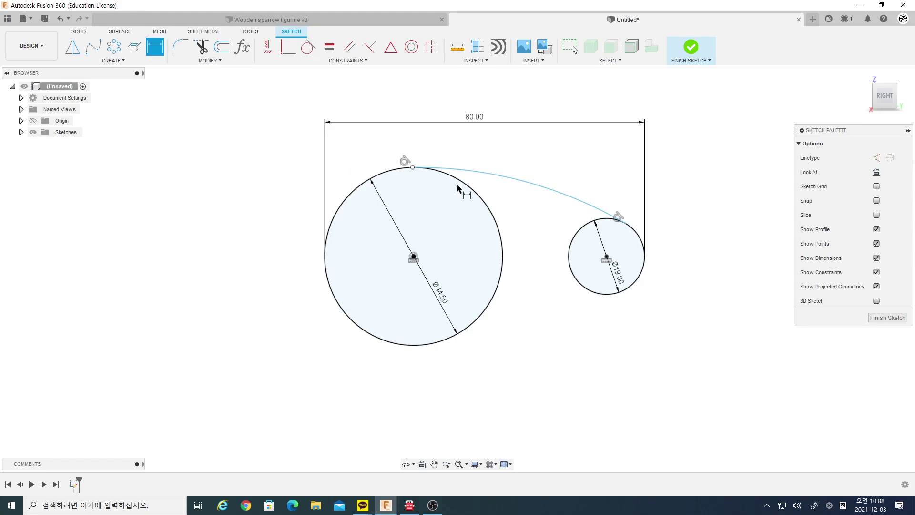
pyautogui.click(538, 191)
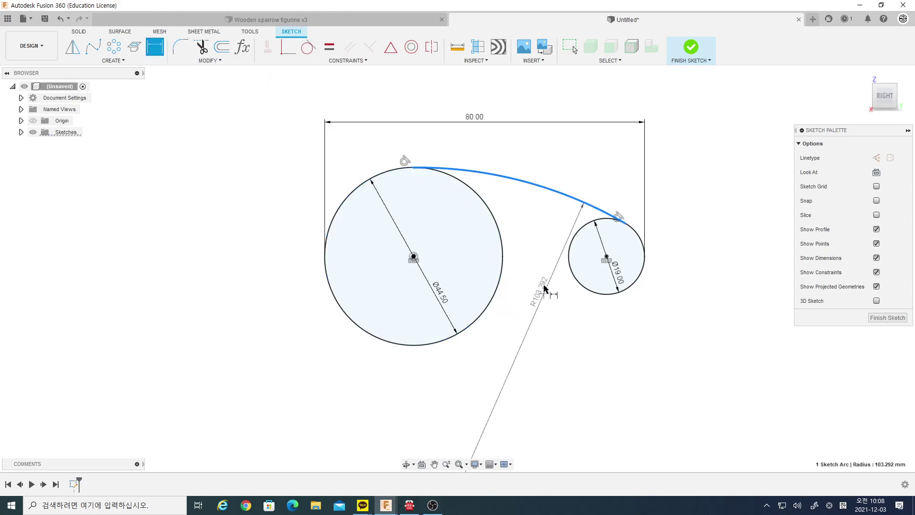
pyautogui.click(544, 255)
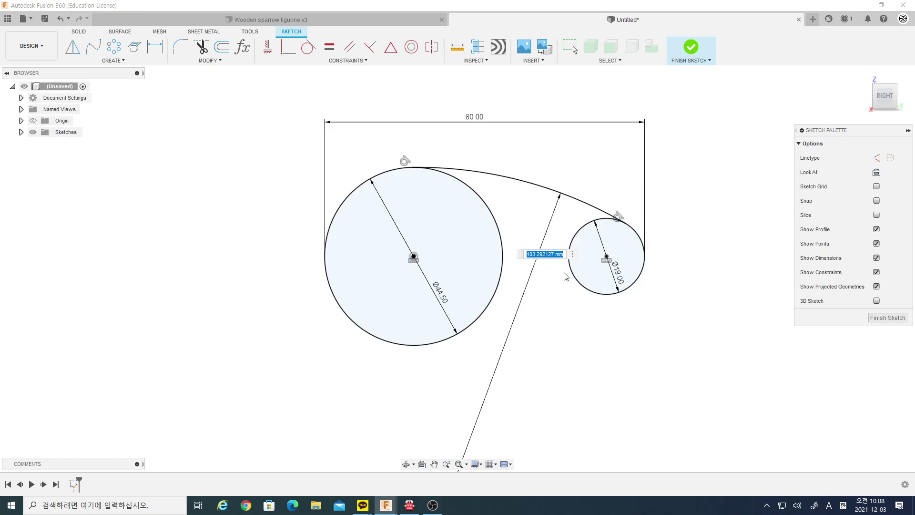
pyautogui.press('Return')
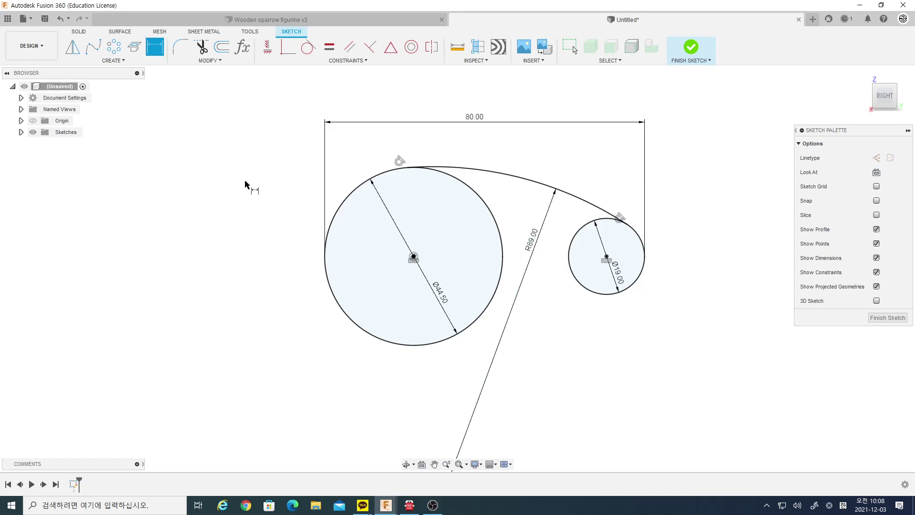
pyautogui.click(113, 61)
pyautogui.moveTo(80, 92)
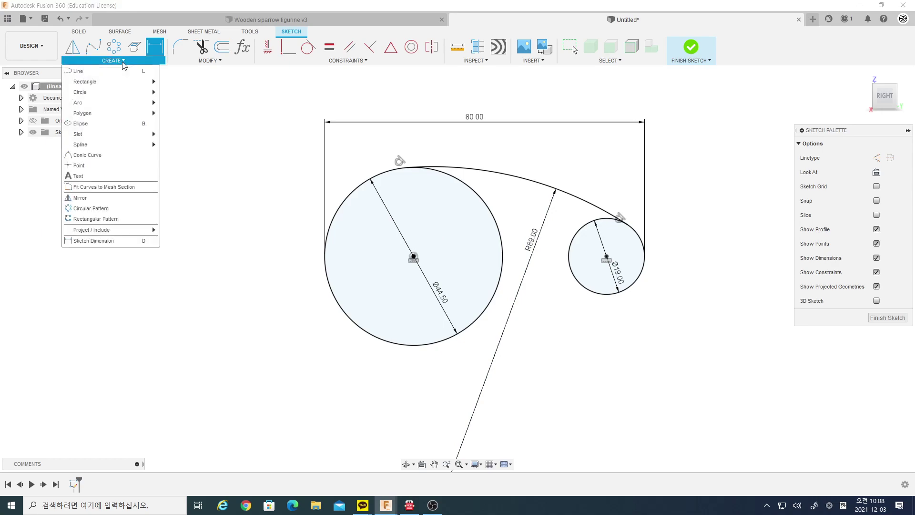
# Step: Draw a horizontal line across both circles through their centres
pyautogui.click(89, 71)
pyautogui.click(324, 257)
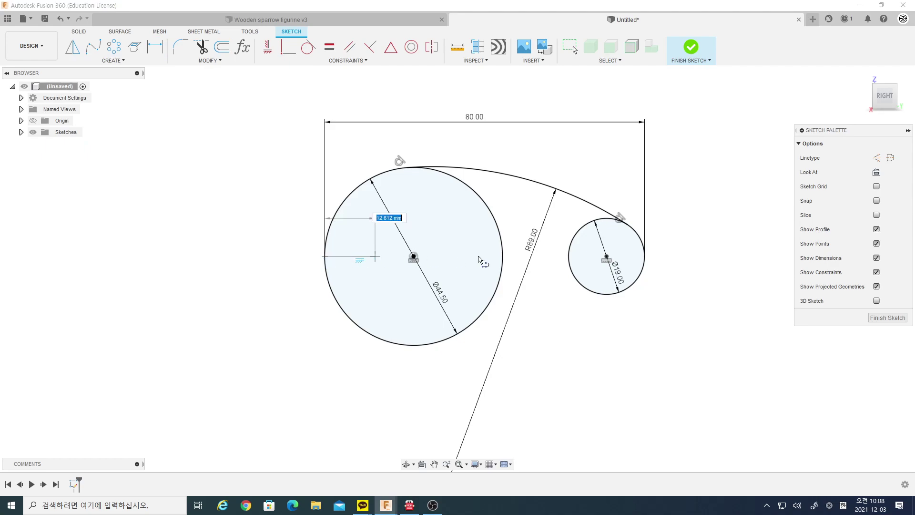
pyautogui.click(644, 257)
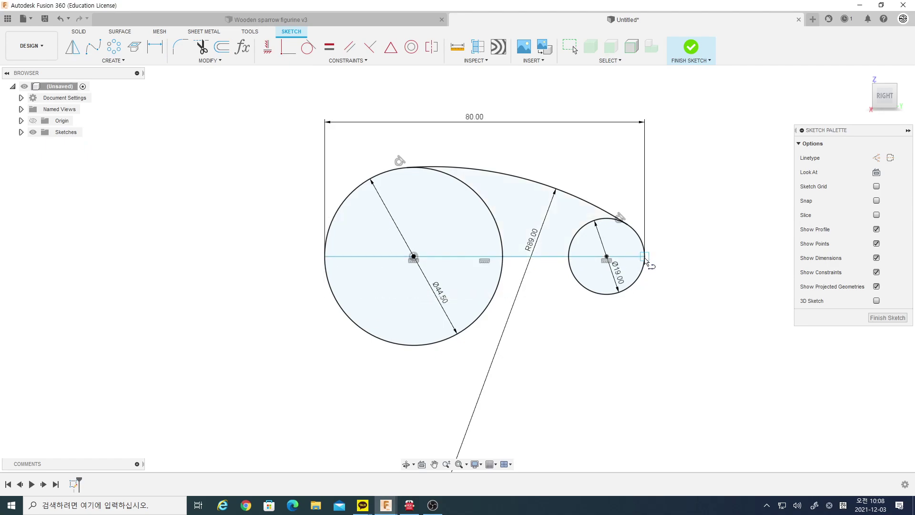
pyautogui.press('Escape')
pyautogui.click(286, 50)
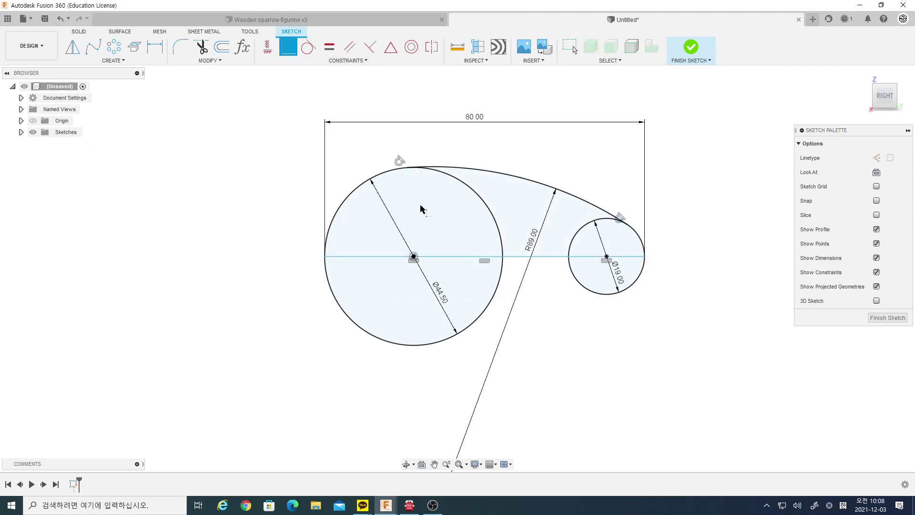
pyautogui.click(444, 256)
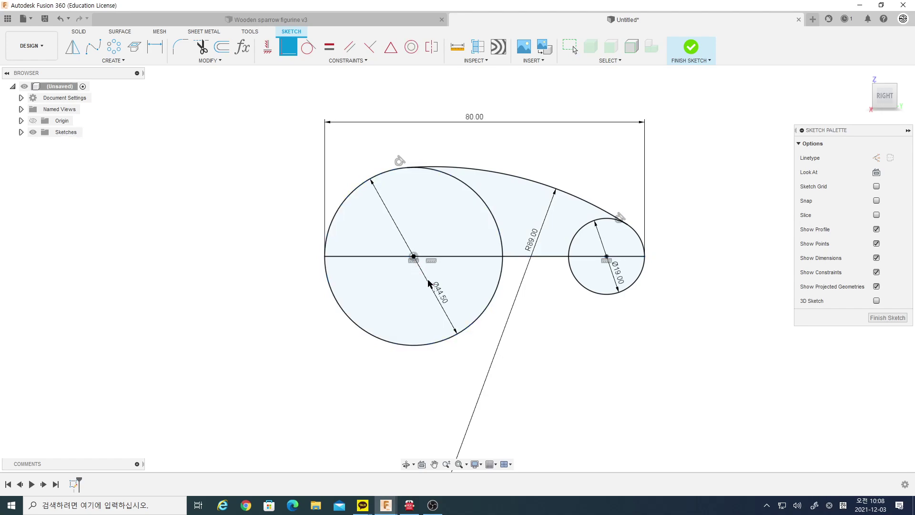
pyautogui.scroll(1, 523, 268)
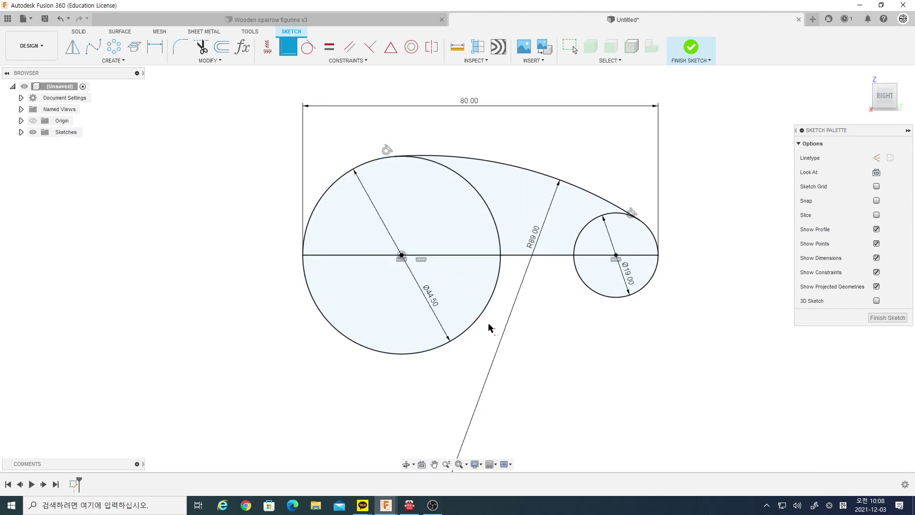
pyautogui.press('Escape')
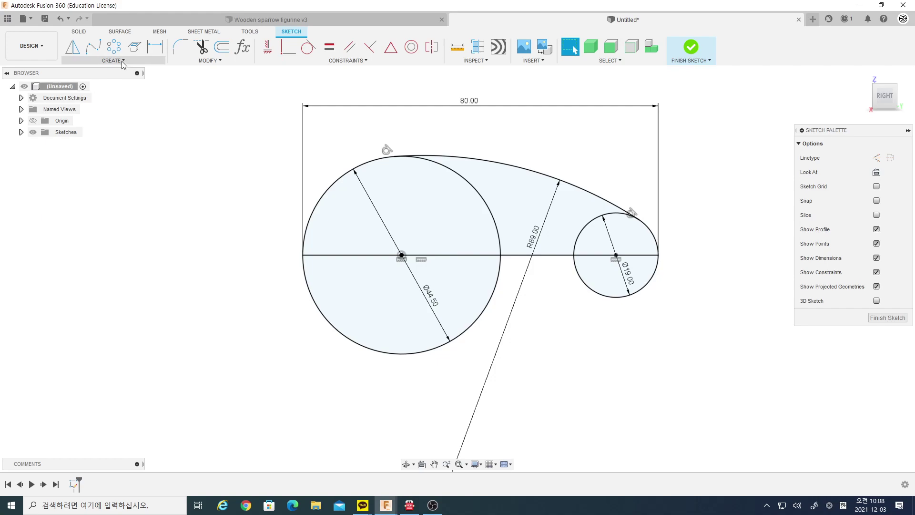
# Step: Add a 6 mm circle at the large circle's centre
pyautogui.click(122, 61)
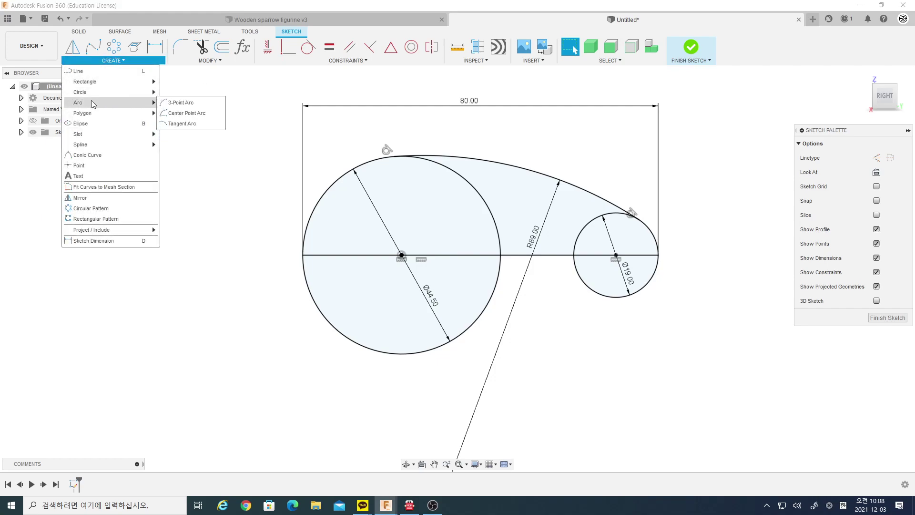
pyautogui.click(173, 93)
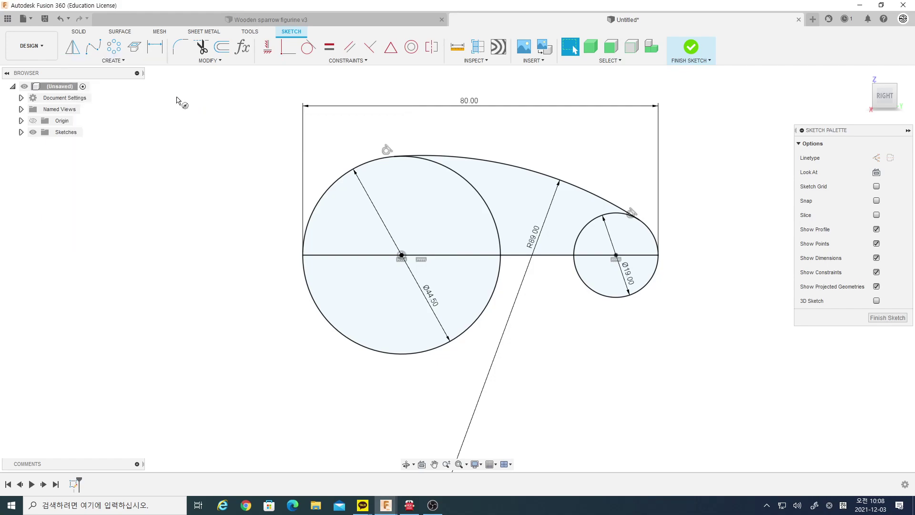
pyautogui.click(401, 256)
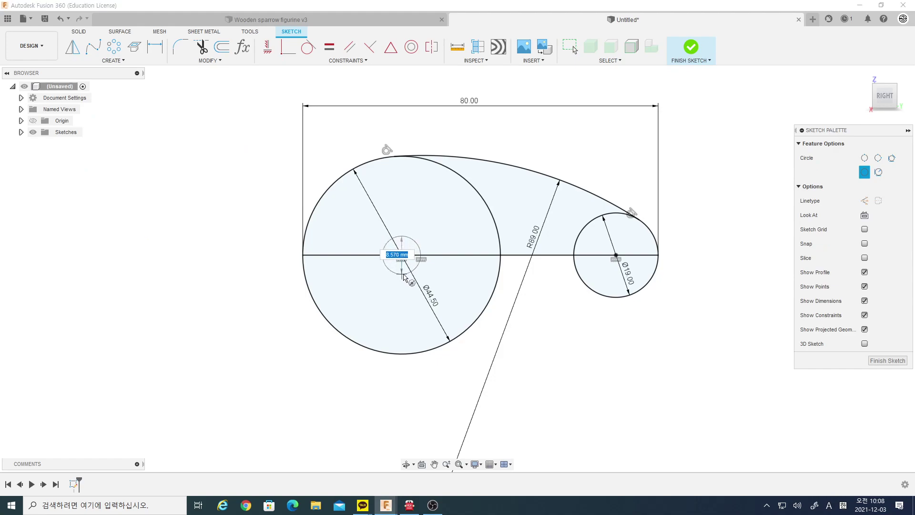
pyautogui.press('Return')
pyautogui.press('Escape')
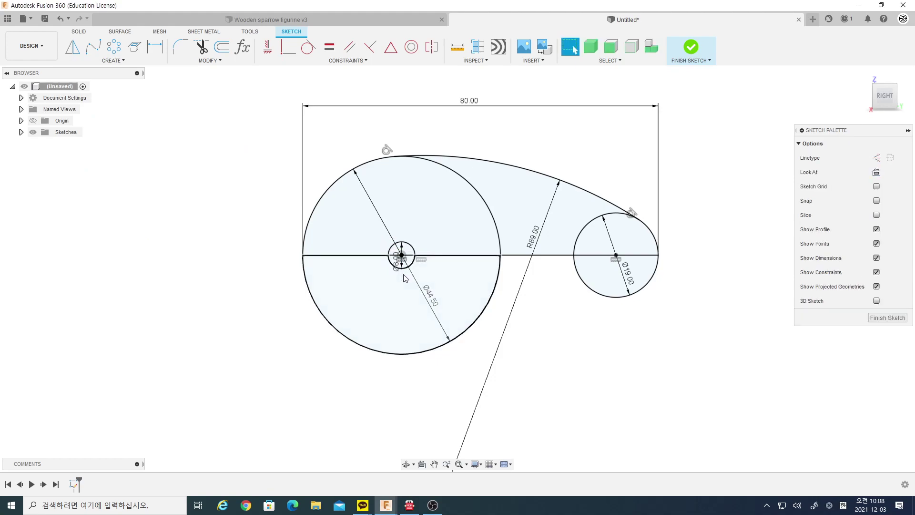
# Step: Start a slanted line above the large circle
pyautogui.click(105, 61)
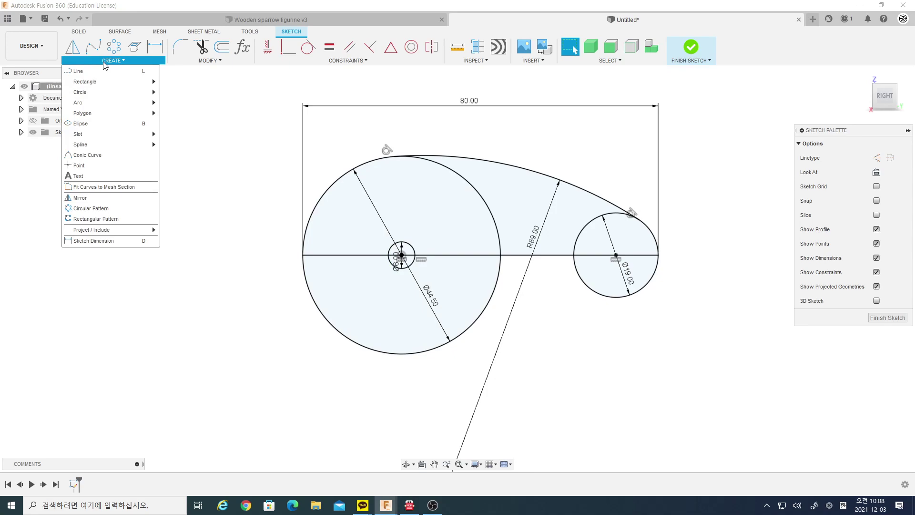
pyautogui.click(83, 72)
pyautogui.click(411, 139)
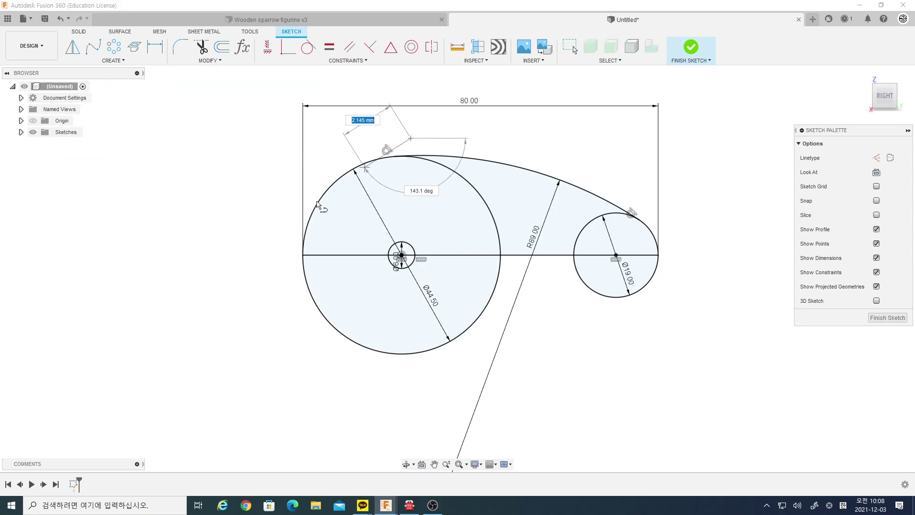
# Step: Finish the slanted line and dimension it 18 mm from the large circle's centre
pyautogui.click(248, 269)
pyautogui.press('Escape')
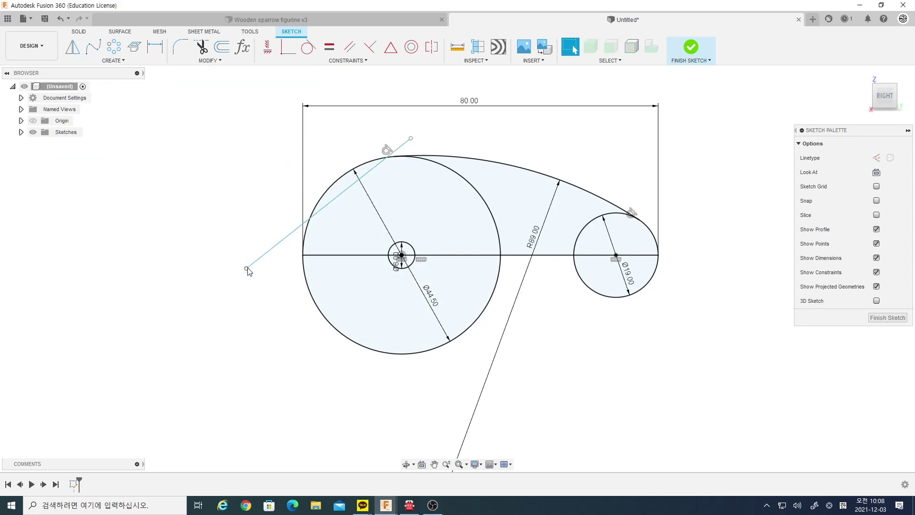
pyautogui.click(158, 54)
pyautogui.click(276, 246)
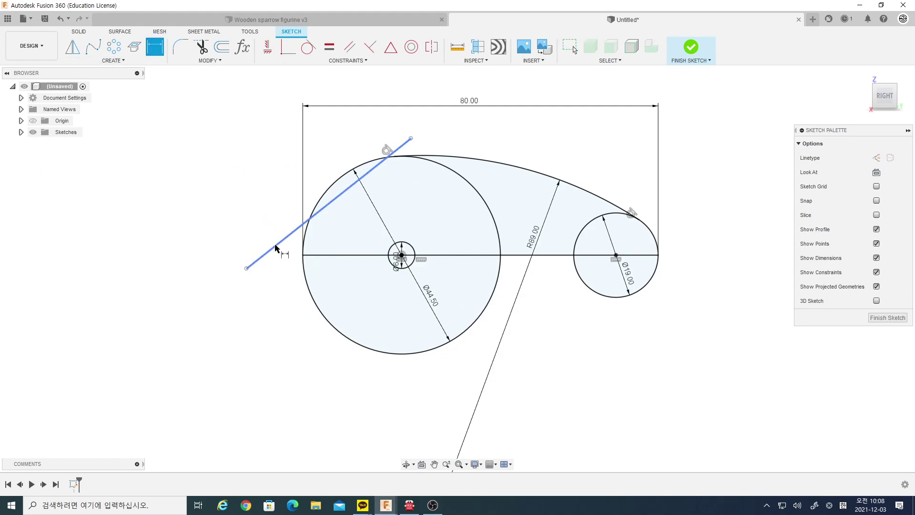
pyautogui.click(401, 256)
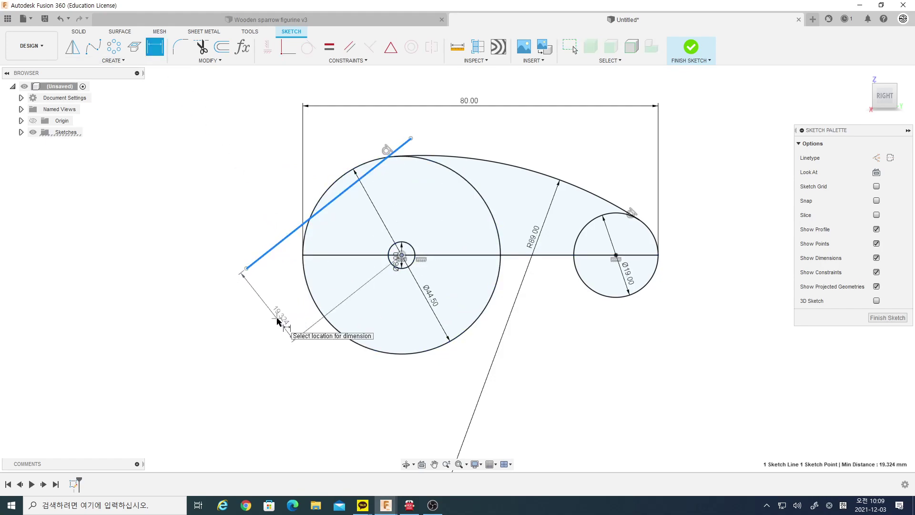
pyautogui.click(278, 321)
pyautogui.write('18')
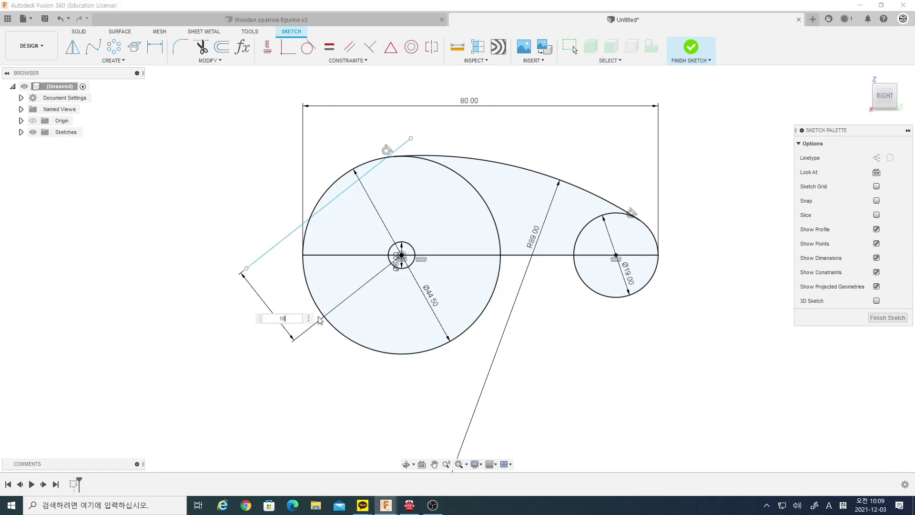
pyautogui.press('Return')
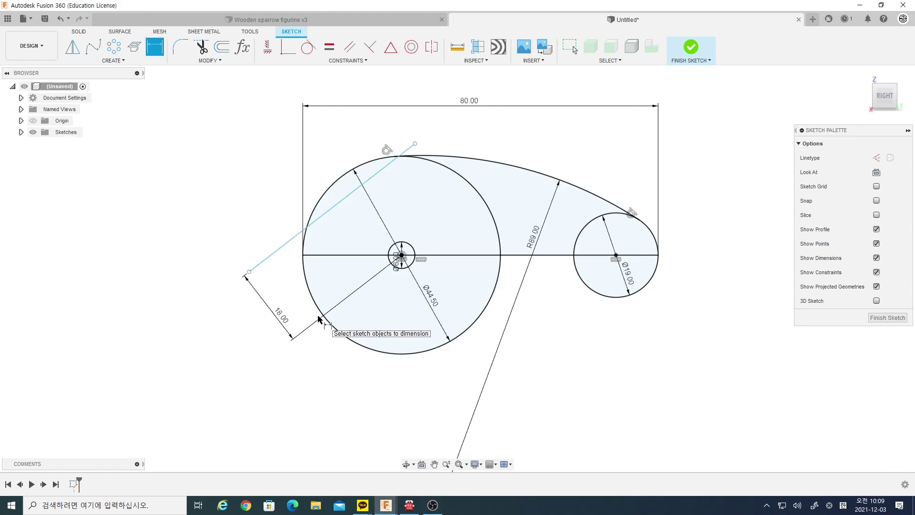
# Step: Set the slanted line at 30° to the centre line and extend its upper end
pyautogui.click(348, 195)
pyautogui.click(349, 255)
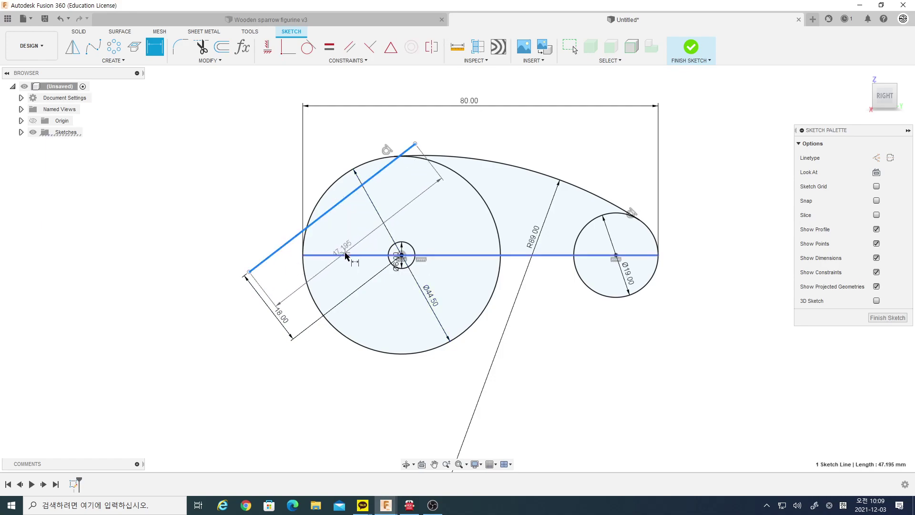
pyautogui.click(360, 223)
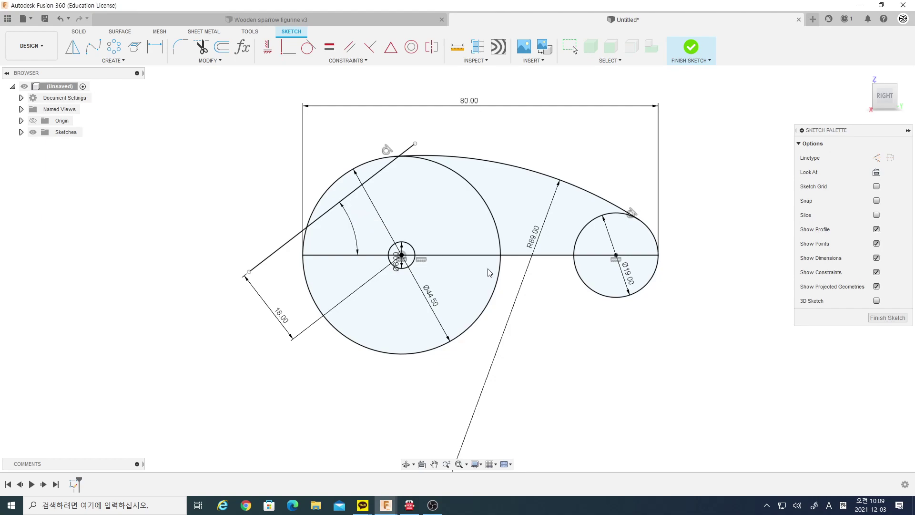
pyautogui.press('Return')
pyautogui.press('Escape')
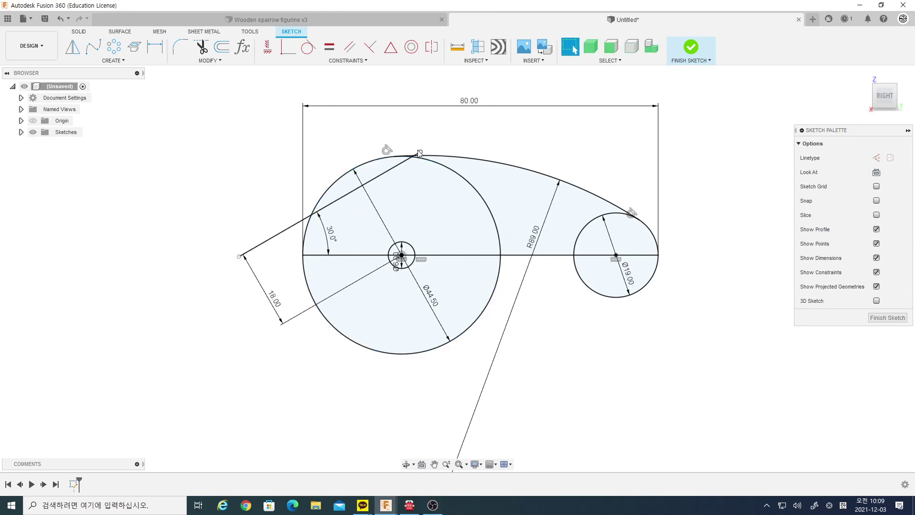
pyautogui.moveTo(420, 154); pyautogui.dragTo(459, 129)
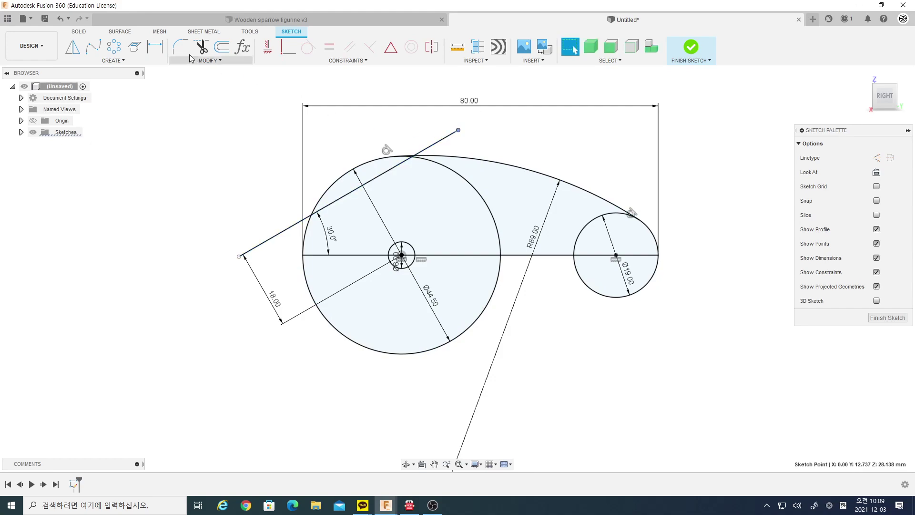
# Step: Trim the short top arc, the large circle's upper-right arc and the small circle's upper arc
pyautogui.click(204, 47)
pyautogui.scroll(3, 417, 165)
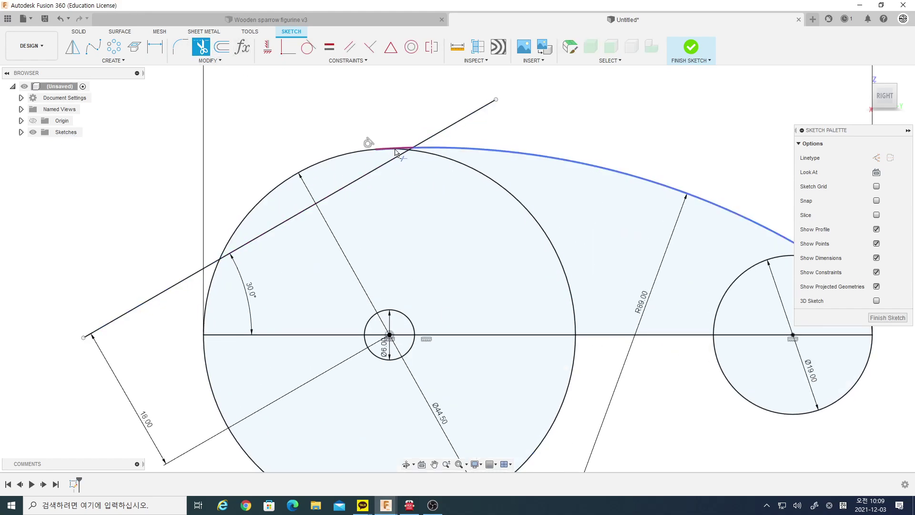
pyautogui.click(396, 153)
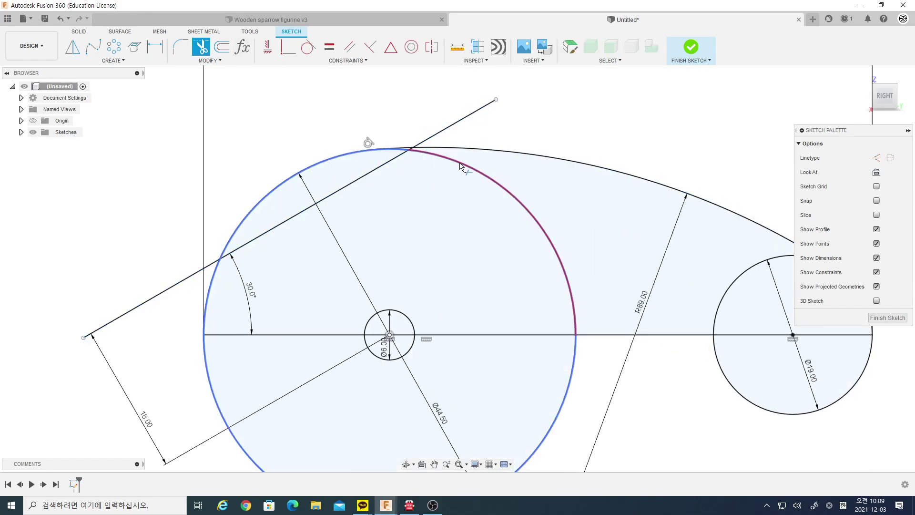
pyautogui.click(410, 146)
pyautogui.scroll(2, 410, 145)
pyautogui.scroll(2, 412, 157)
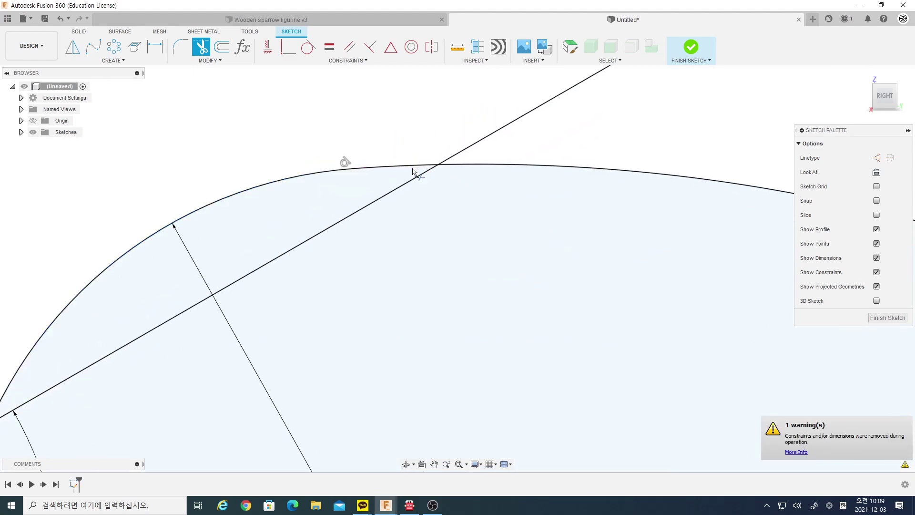
pyautogui.scroll(-1, 355, 162)
pyautogui.scroll(-3, 355, 162)
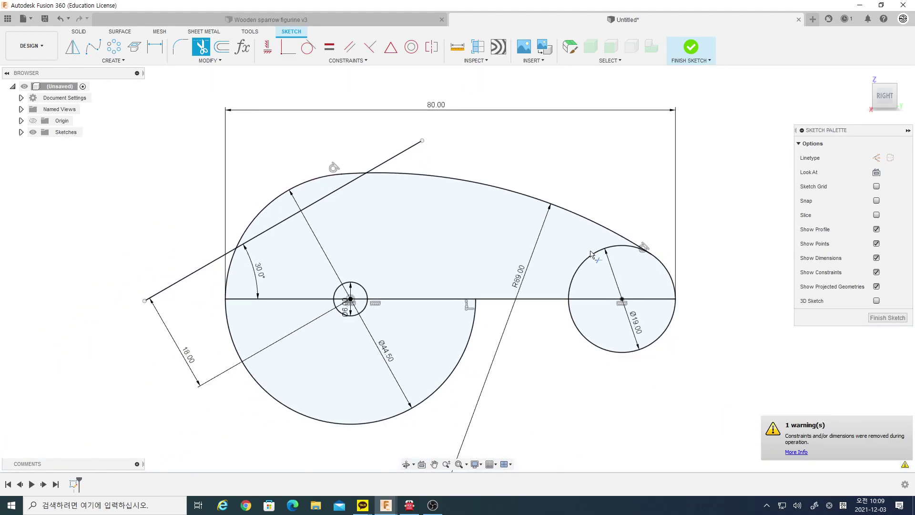
pyautogui.click(591, 254)
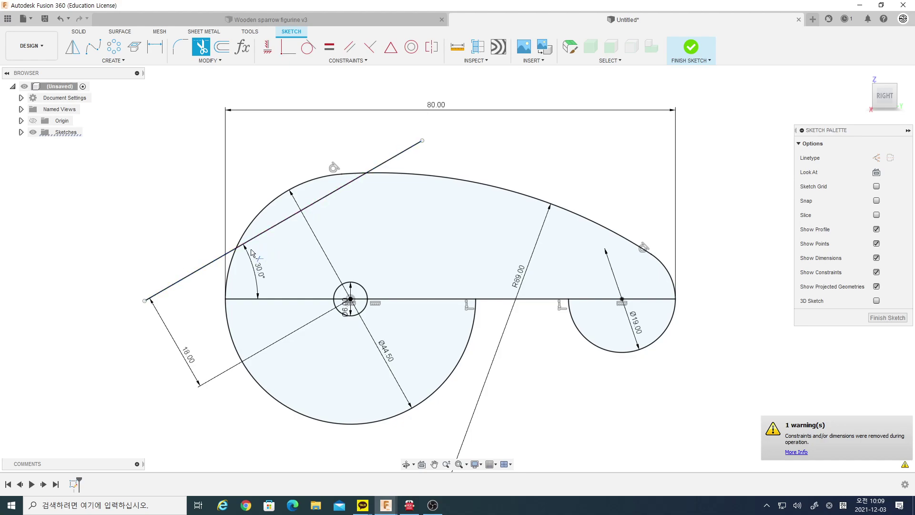
pyautogui.press('Escape')
pyautogui.scroll(2, 692, 303)
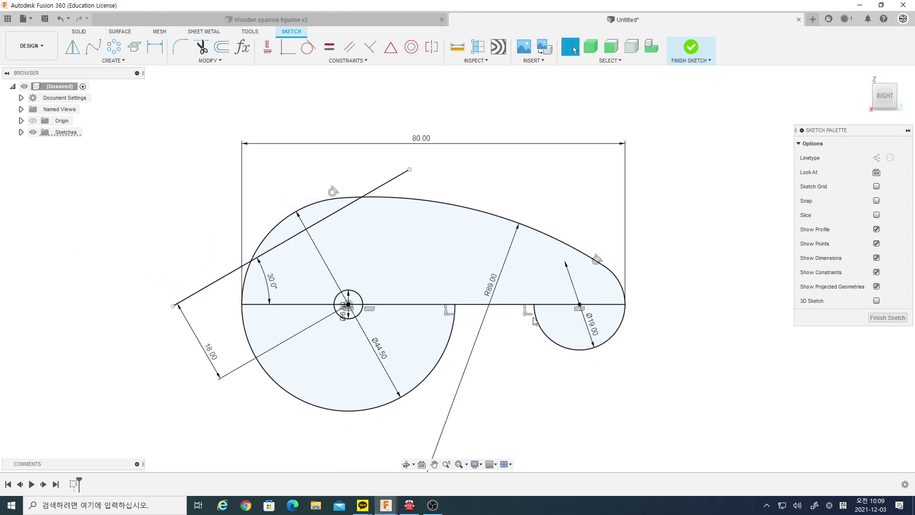
# Step: Draw two parallel slanted lines from the small circle's centre, joined by a perpendicular end segment
pyautogui.click(120, 63)
pyautogui.moveTo(108, 82)
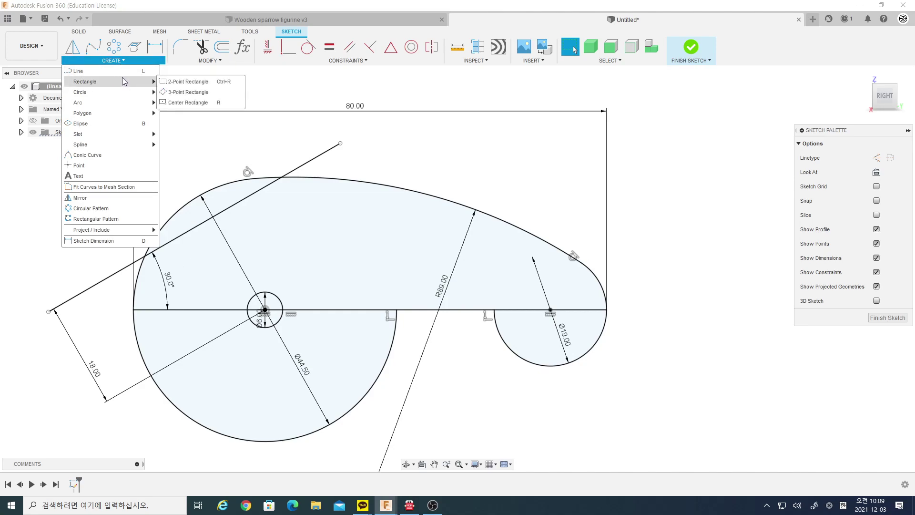
pyautogui.click(78, 71)
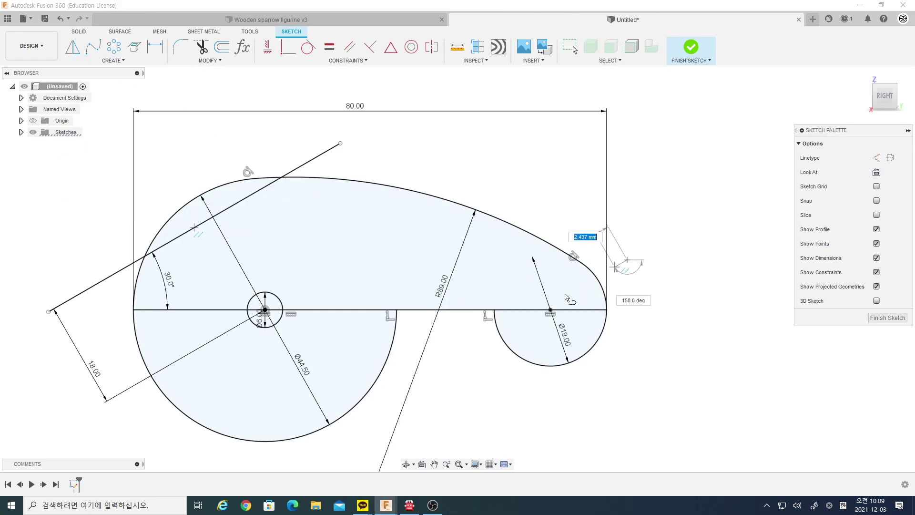
pyautogui.click(550, 310)
pyautogui.click(627, 260)
pyautogui.click(536, 292)
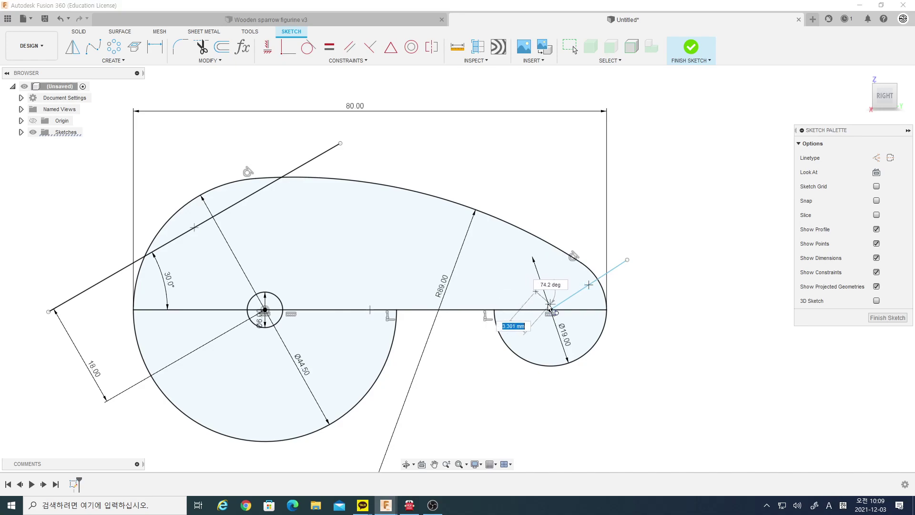
pyautogui.click(611, 241)
pyautogui.press('Escape')
pyautogui.click(370, 47)
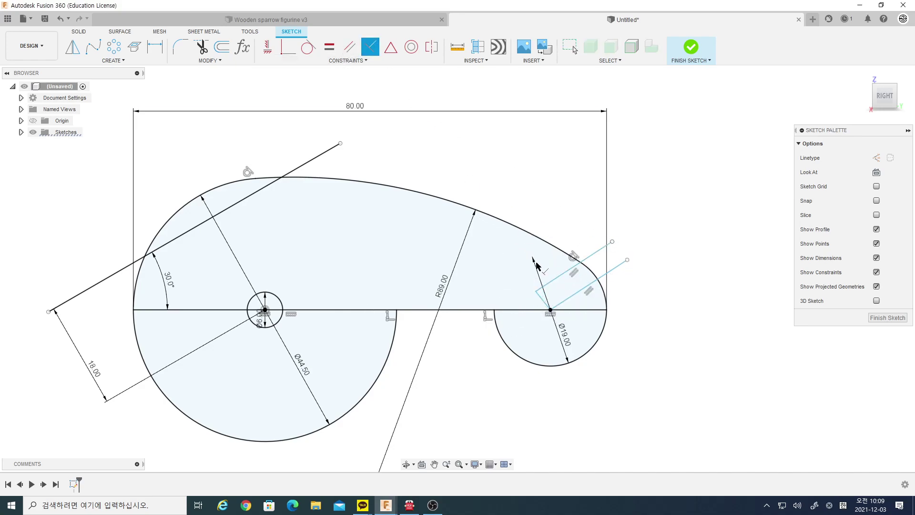
pyautogui.click(544, 301)
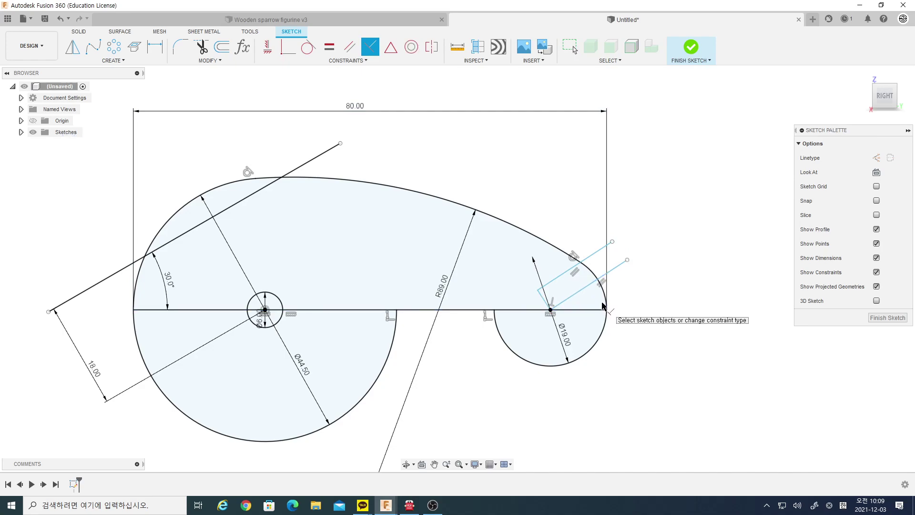
pyautogui.press('Escape')
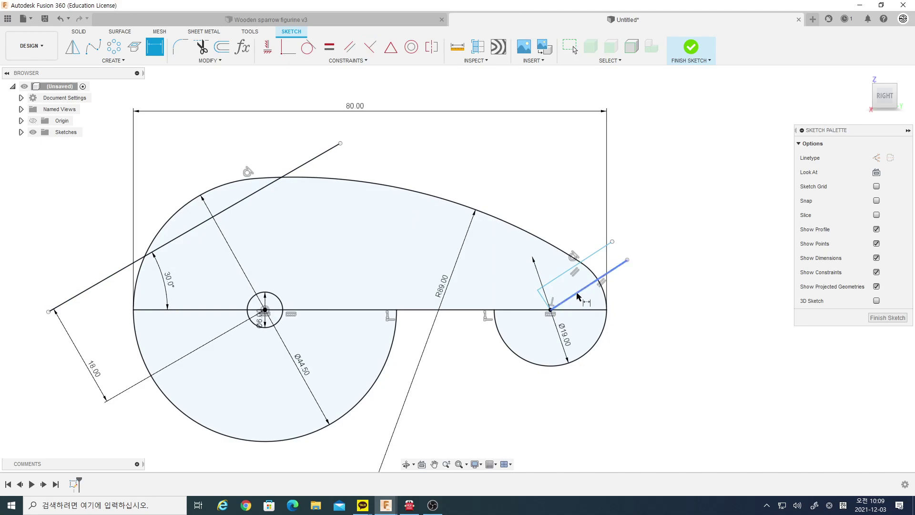
# Step: Dimension the slot 4 mm wide at 30° to the centre line and finish the sketch
pyautogui.click(577, 296)
pyautogui.click(574, 266)
pyautogui.click(653, 235)
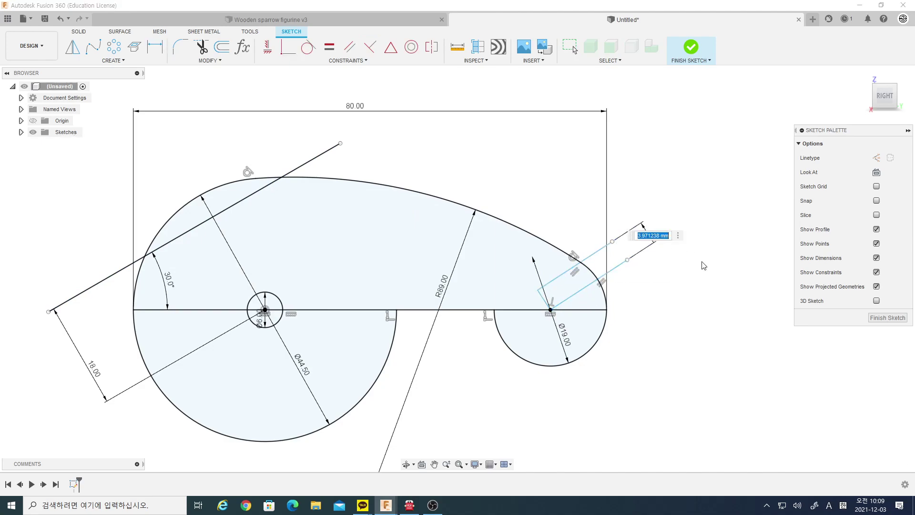
pyautogui.write('4')
pyautogui.press('Return')
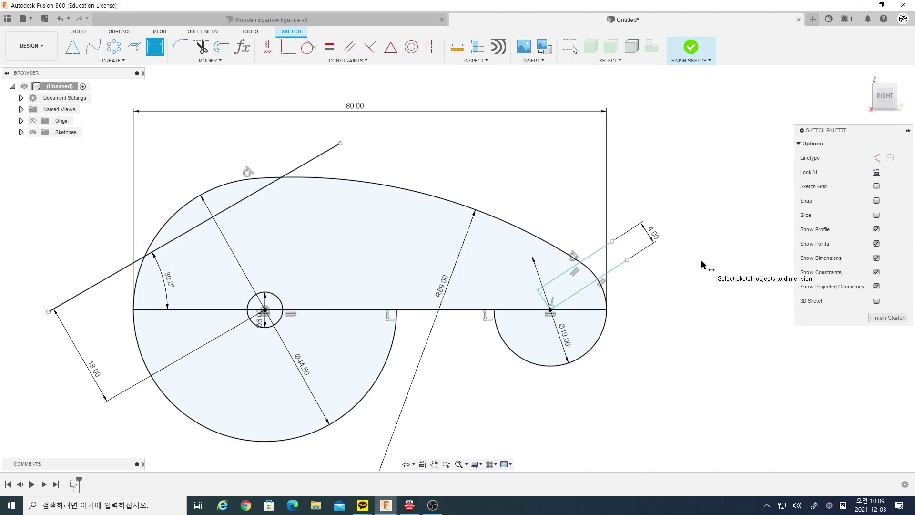
pyautogui.click(590, 285)
pyautogui.click(596, 309)
pyautogui.click(637, 287)
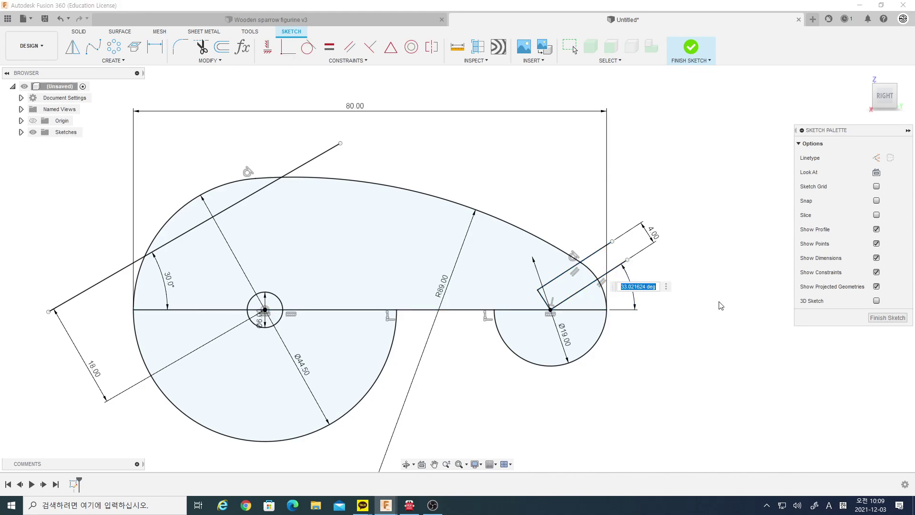
pyautogui.write('30')
pyautogui.press('Return')
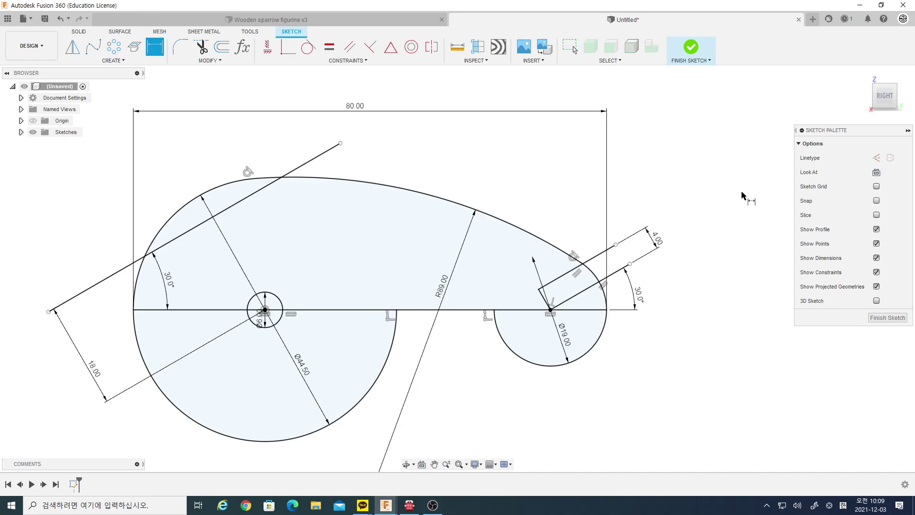
pyautogui.click(691, 49)
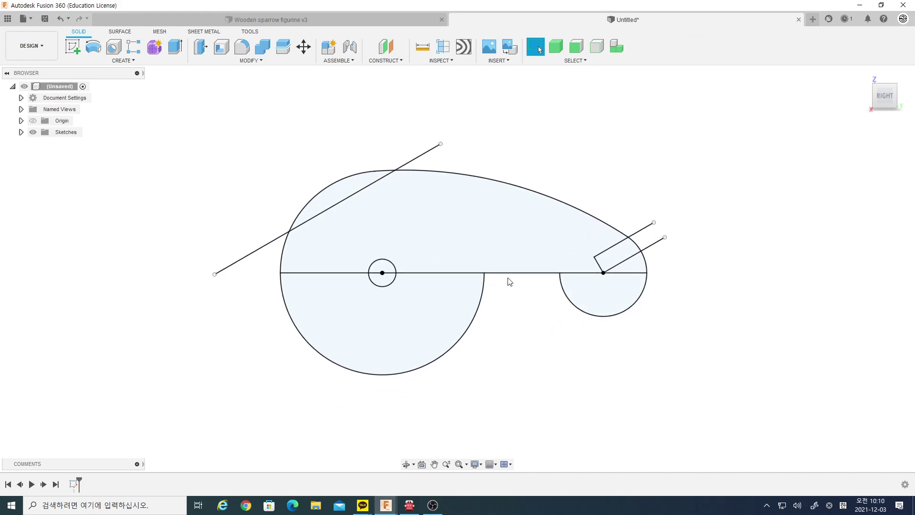
# Step: Revolve the four upper profiles 360° around the horizontal centre line into a solid
pyautogui.keyDown('shift'); pyautogui.moveTo(466, 253); pyautogui.dragTo(496, 274, button='middle'); pyautogui.keyUp('shift')
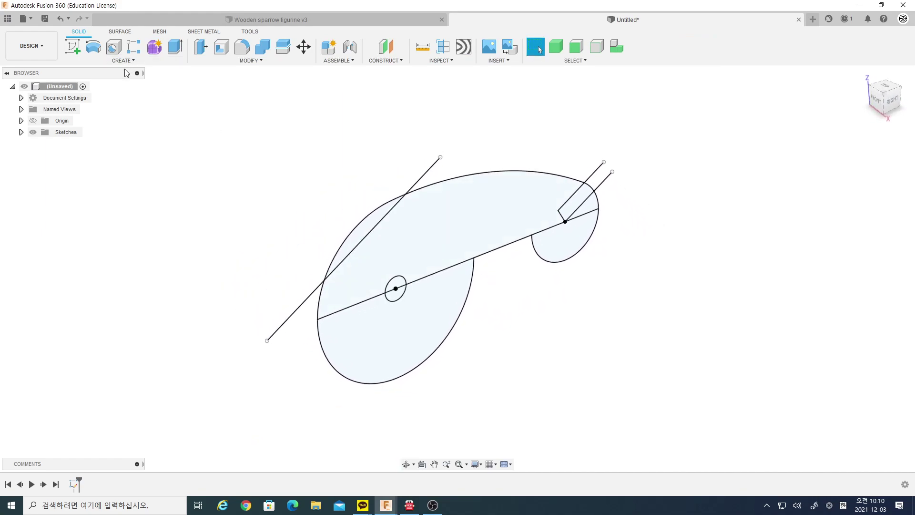
pyautogui.click(123, 61)
pyautogui.click(98, 129)
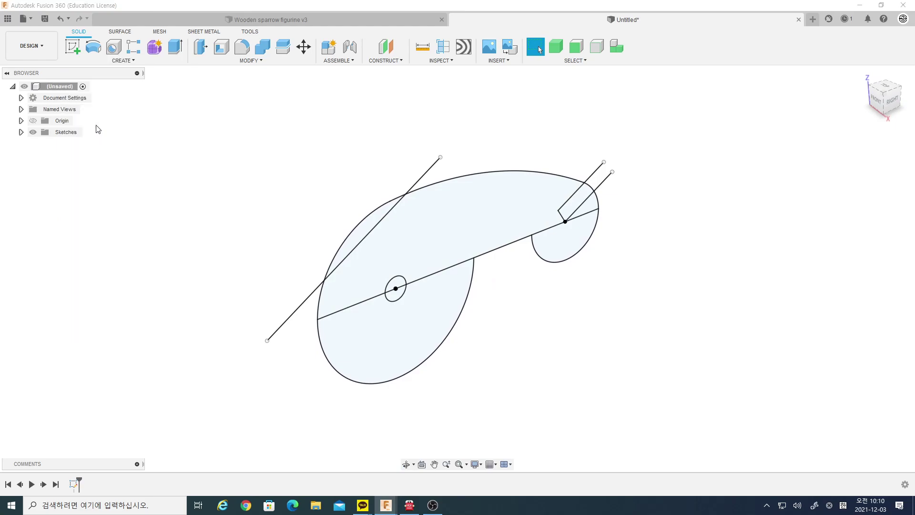
pyautogui.click(355, 229)
pyautogui.click(402, 257)
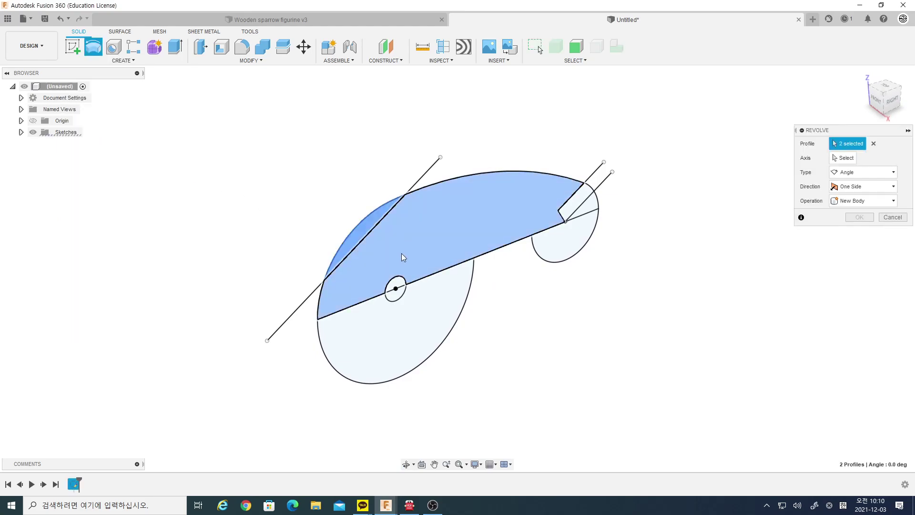
pyautogui.click(572, 210)
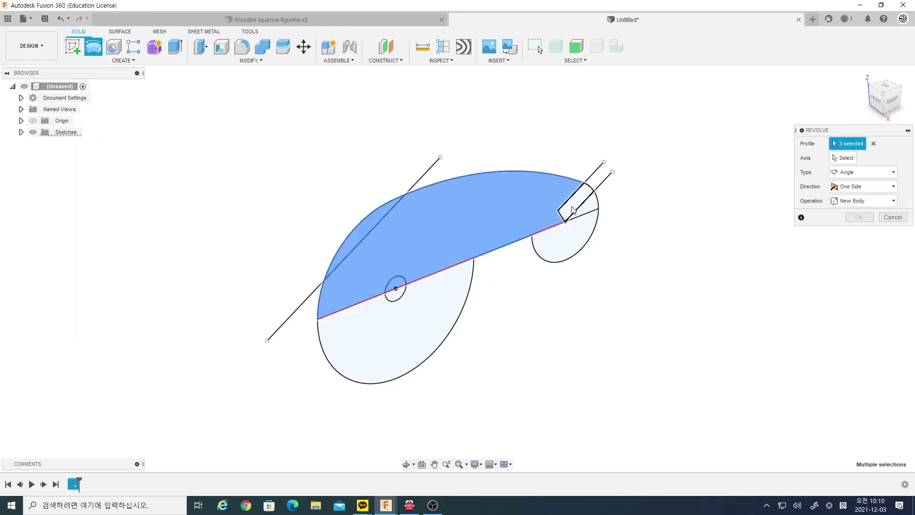
pyautogui.click(594, 209)
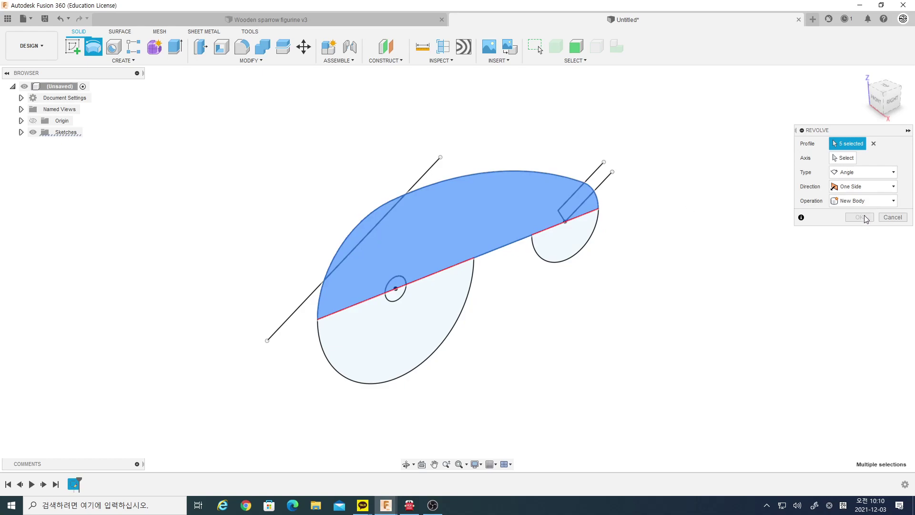
pyautogui.click(842, 158)
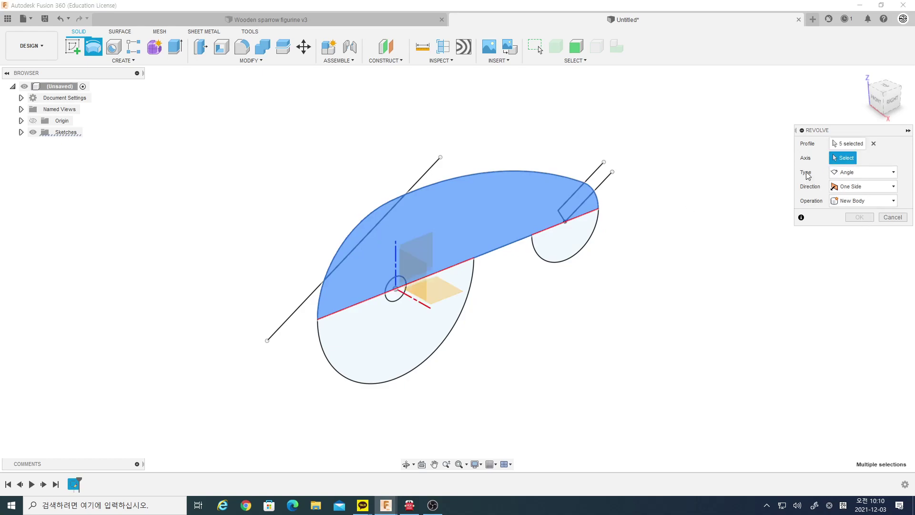
pyautogui.click(496, 252)
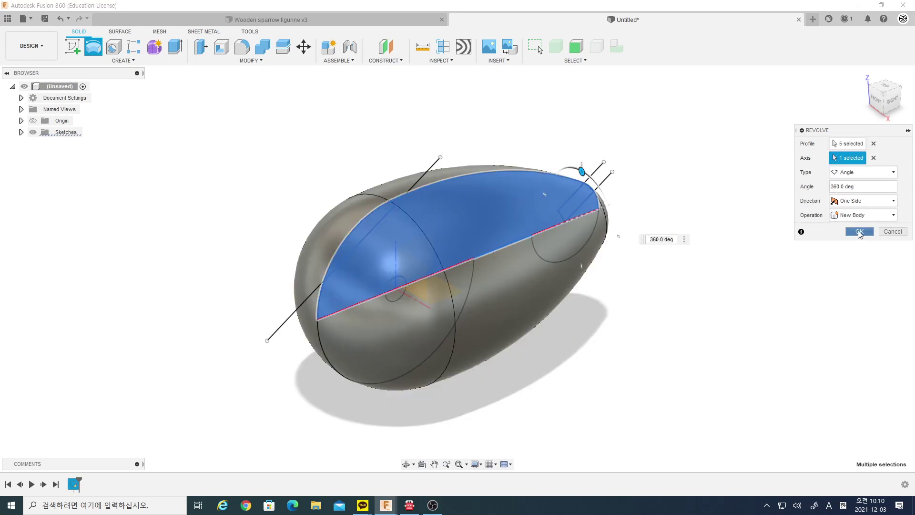
pyautogui.click(859, 233)
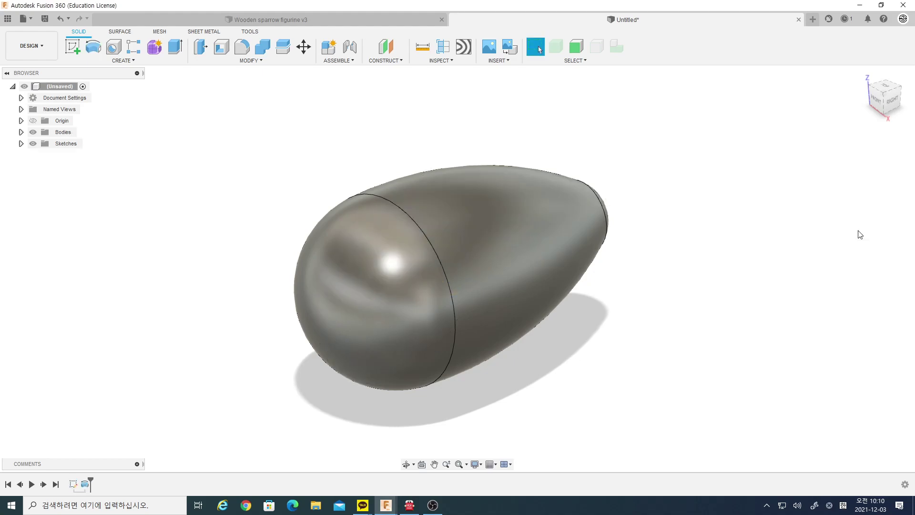
# Step: Show Sketch1 again and split the egg body along the slanted line
pyautogui.click(21, 144)
pyautogui.click(41, 155)
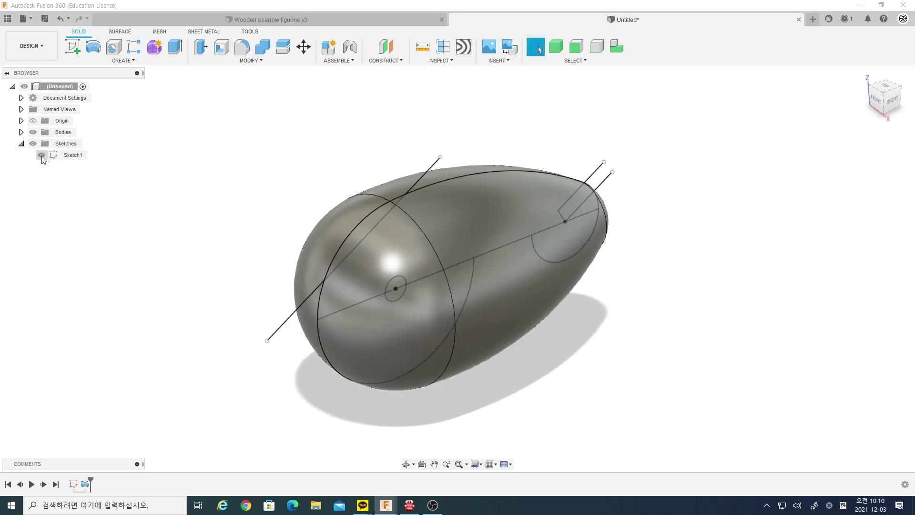
pyautogui.keyDown('shift'); pyautogui.moveTo(534, 247); pyautogui.dragTo(520, 252, button='middle'); pyautogui.keyUp('shift')
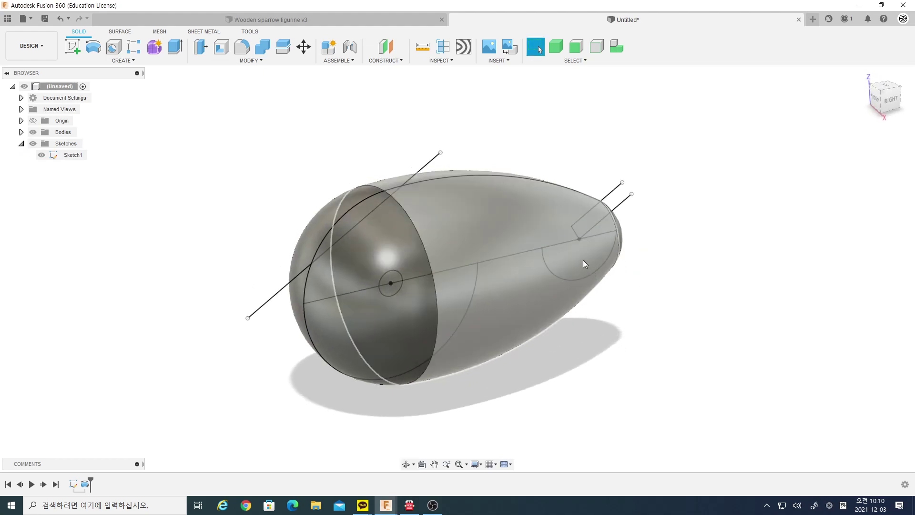
pyautogui.click(283, 47)
pyautogui.click(442, 217)
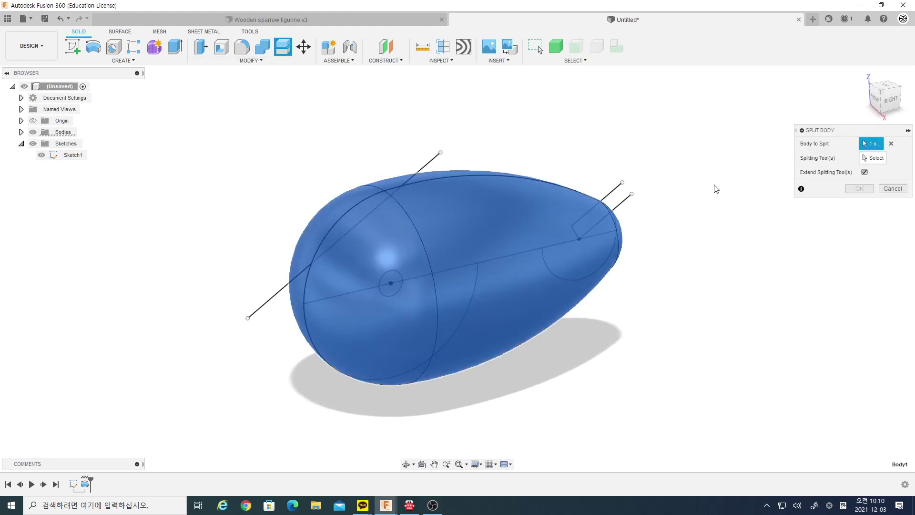
pyautogui.click(873, 158)
pyautogui.click(425, 170)
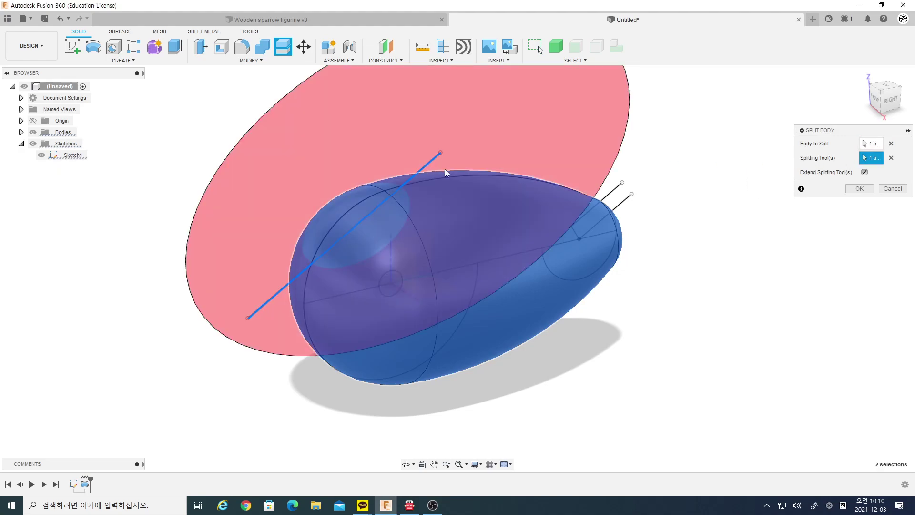
pyautogui.click(859, 190)
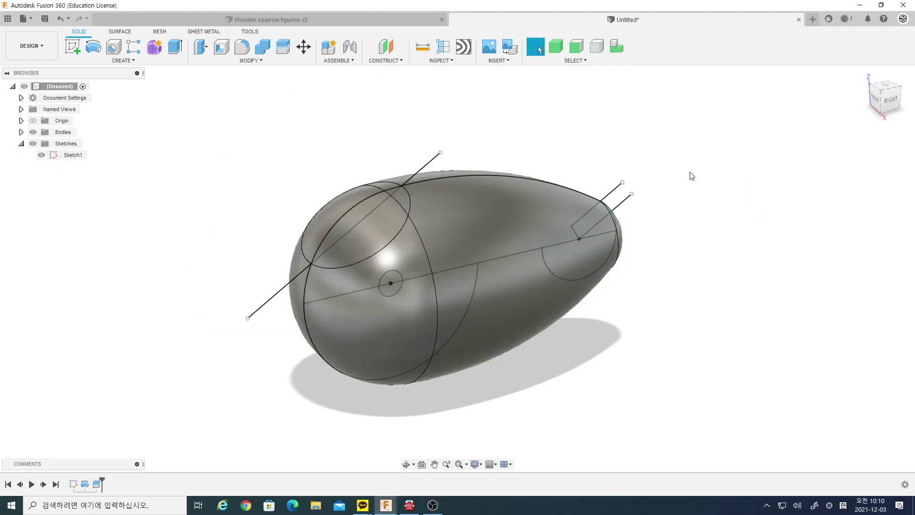
# Step: Split the egg body again along the tail slot lines
pyautogui.click(290, 50)
pyautogui.click(502, 200)
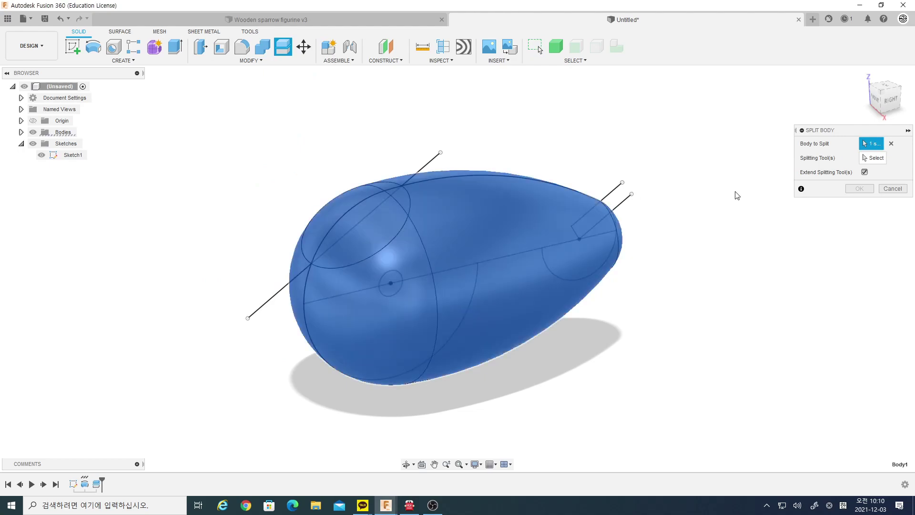
pyautogui.click(615, 197)
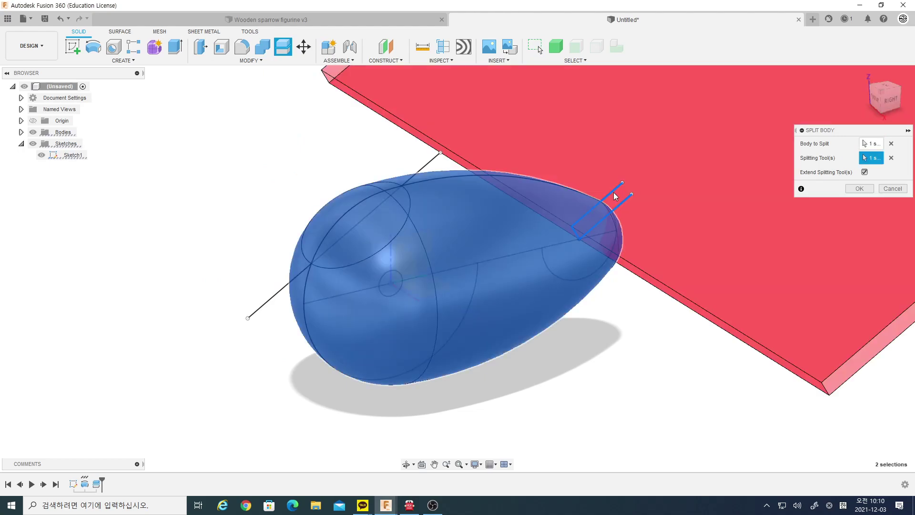
pyautogui.click(859, 188)
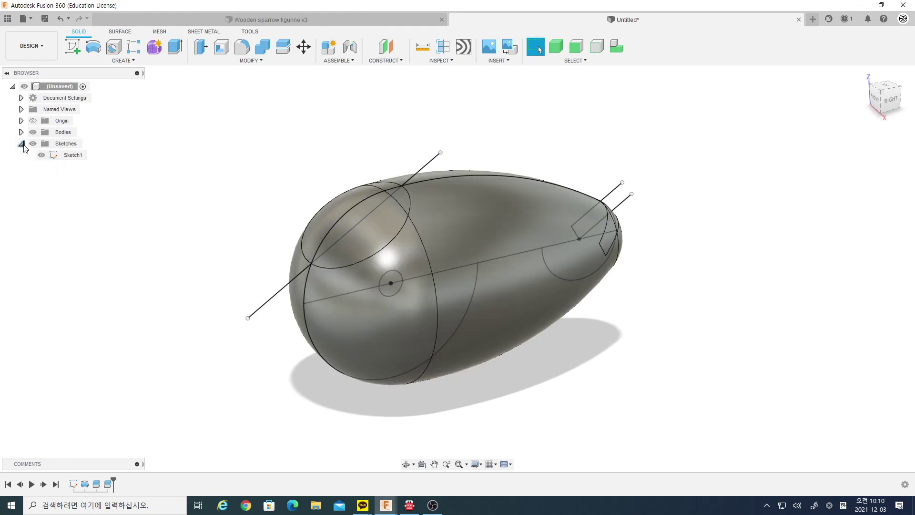
# Step: Remove the Body1 tip and Body2 cap pieces, leaving only Body3 in the model
pyautogui.click(21, 132)
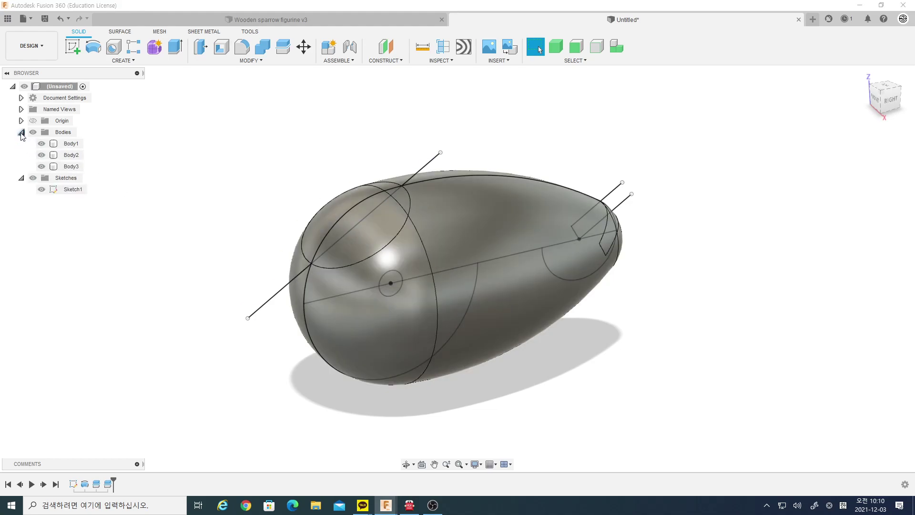
pyautogui.rightClick(70, 150)
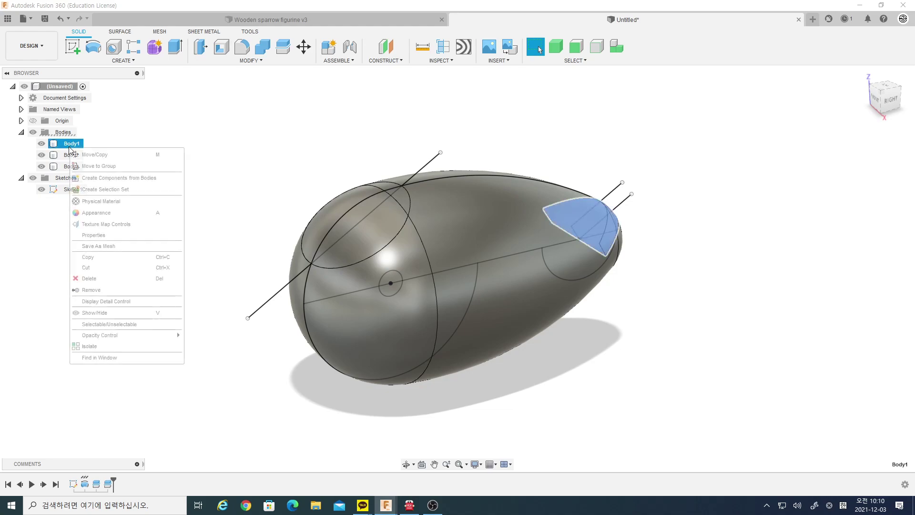
pyautogui.click(91, 290)
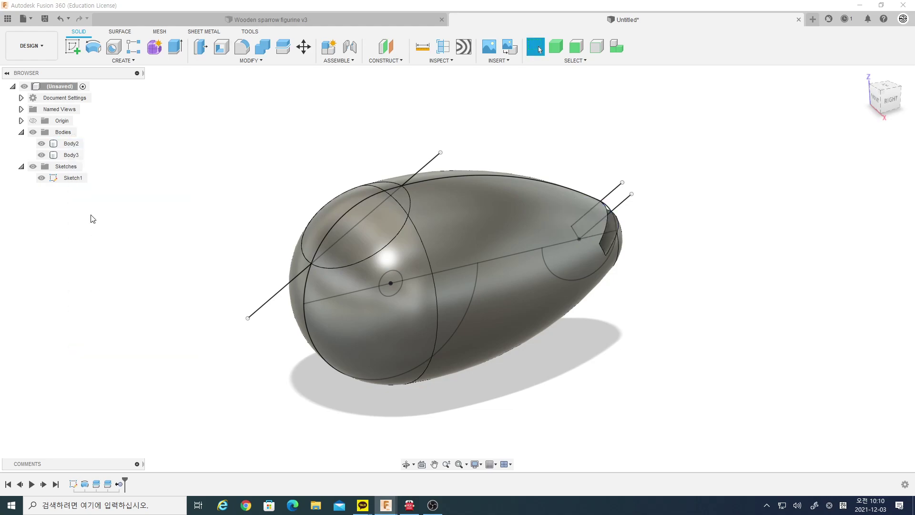
pyautogui.rightClick(69, 148)
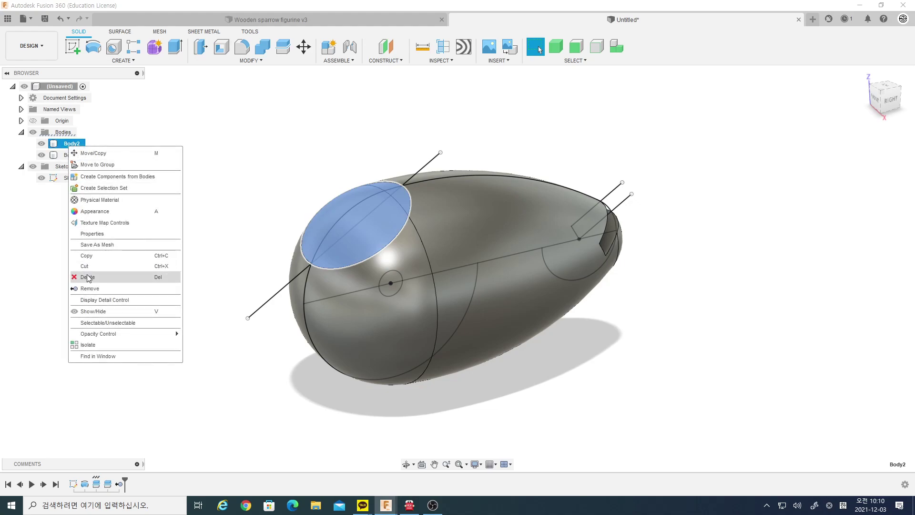
pyautogui.click(91, 289)
pyautogui.moveTo(332, 351)
pyautogui.keyDown('shift'); pyautogui.mouseDown(button='middle')
pyautogui.moveTo(529, 380)
pyautogui.moveTo(476, 359)
pyautogui.moveTo(535, 371)
pyautogui.mouseUp(button='middle'); pyautogui.keyUp('shift')
# Step: Start an extrude and select both upper and lower halves of the small circle profile
pyautogui.press('Escape')
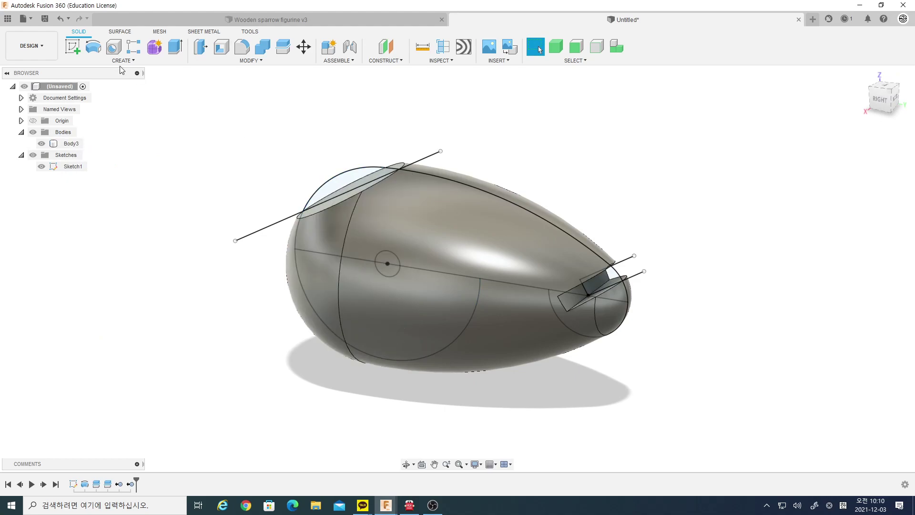
pyautogui.click(176, 46)
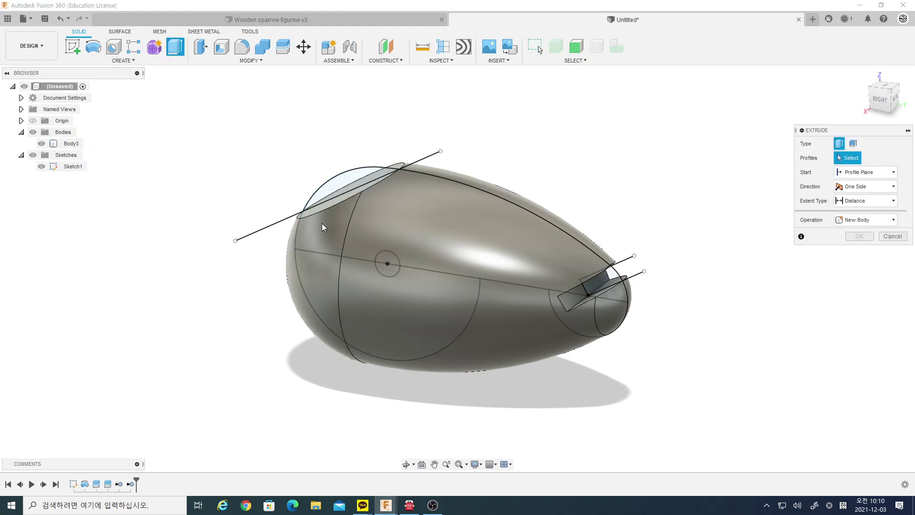
pyautogui.click(392, 263)
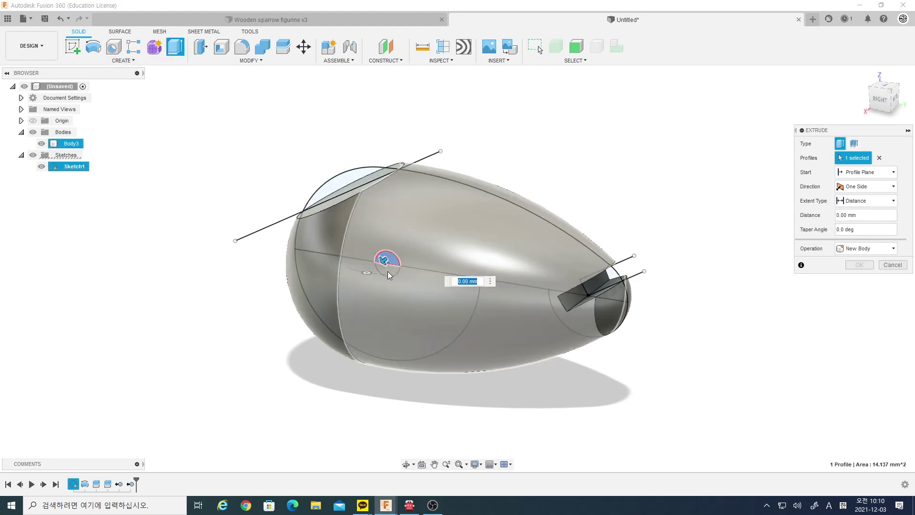
pyautogui.scroll(3, 388, 270)
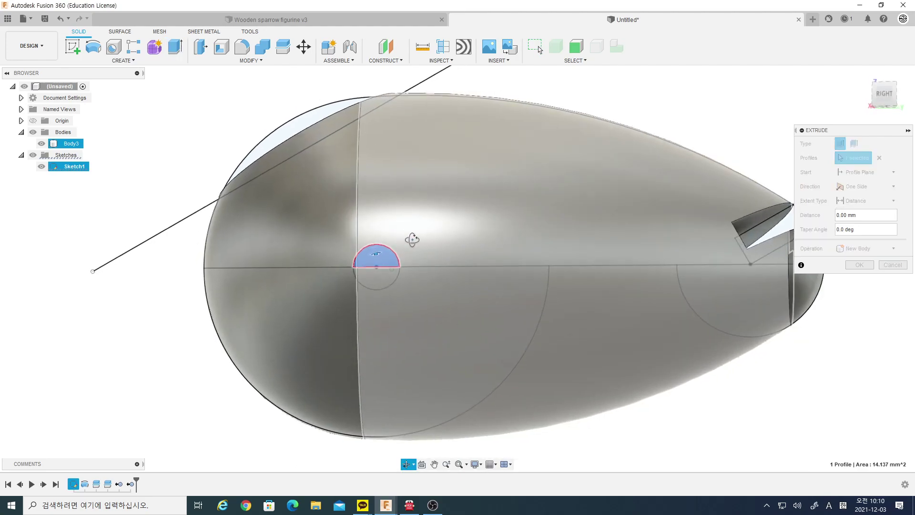
pyautogui.keyDown('shift'); pyautogui.moveTo(392, 267); pyautogui.dragTo(387, 271, button='middle'); pyautogui.keyUp('shift')
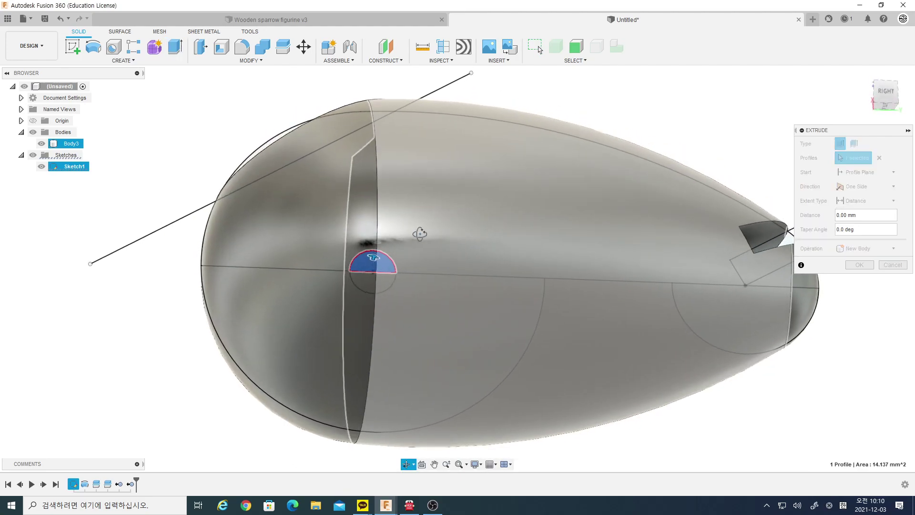
pyautogui.scroll(3, 365, 278)
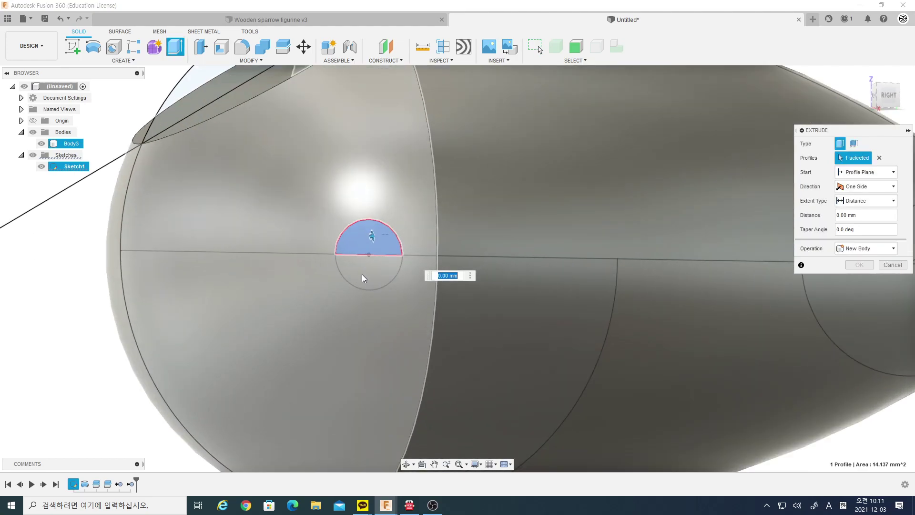
pyautogui.scroll(-3, 356, 274)
pyautogui.click(41, 143)
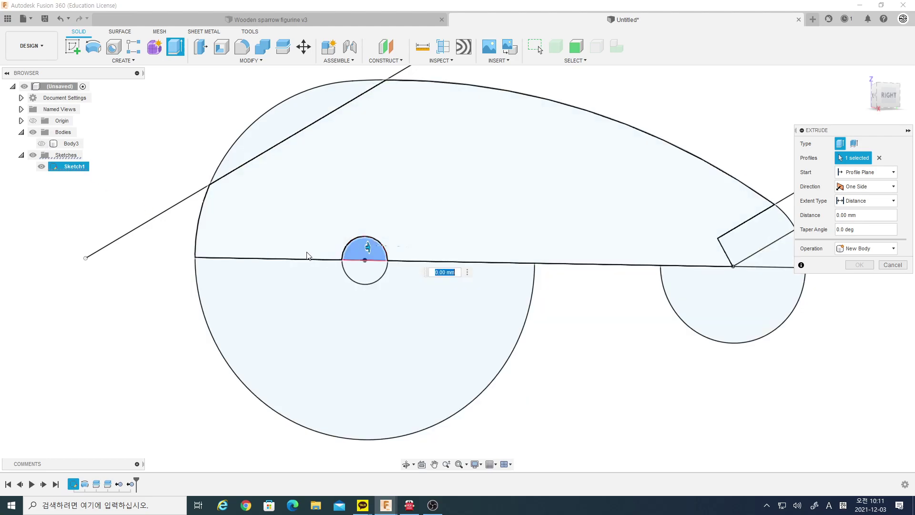
pyautogui.click(365, 274)
pyautogui.click(41, 143)
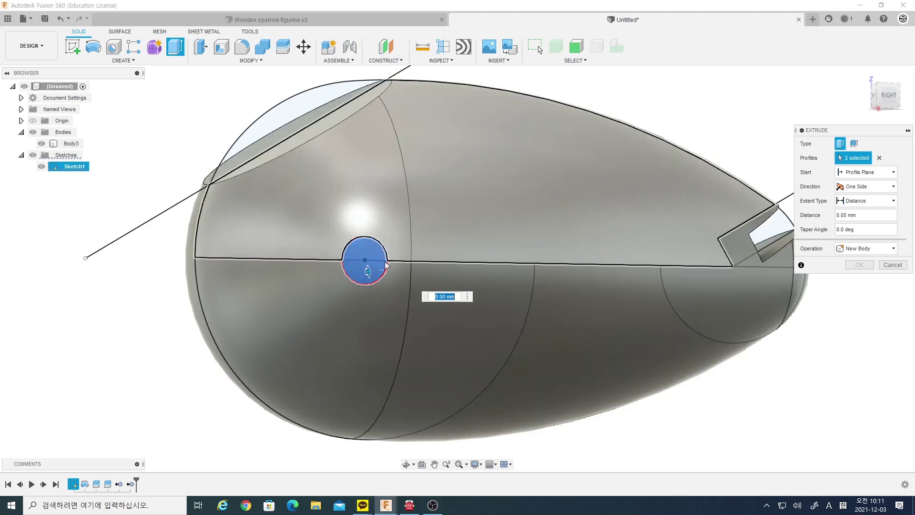
# Step: Set the extrude to Symmetric with extent All to cut the hole through the body
pyautogui.click(853, 187)
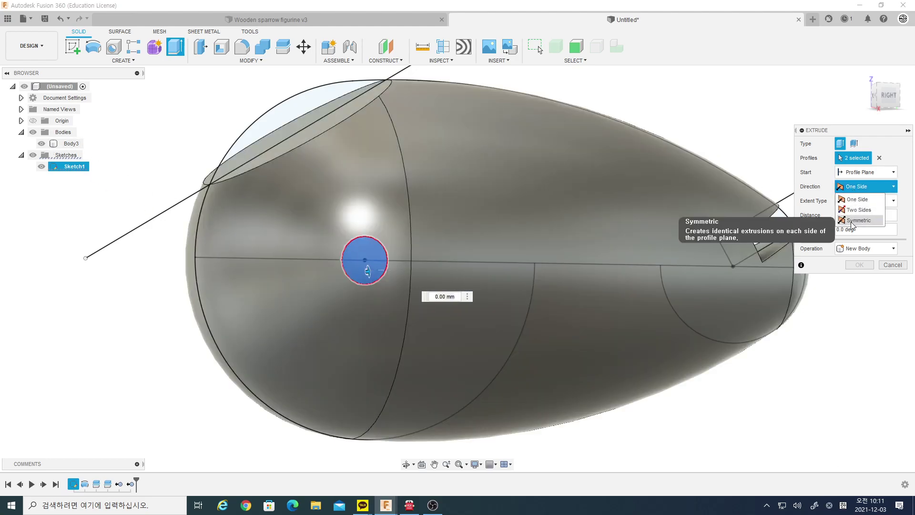
pyautogui.click(858, 220)
pyautogui.click(865, 203)
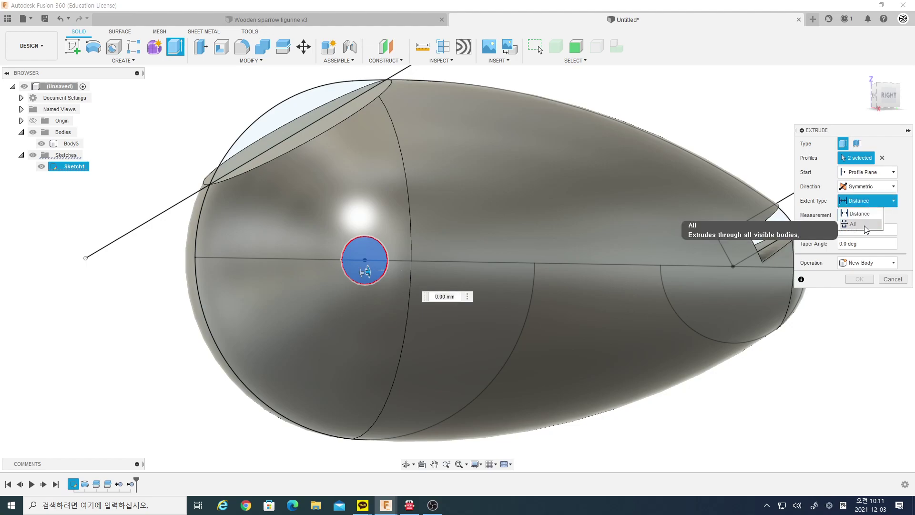
pyautogui.click(852, 224)
pyautogui.click(859, 264)
pyautogui.scroll(-3, 613, 242)
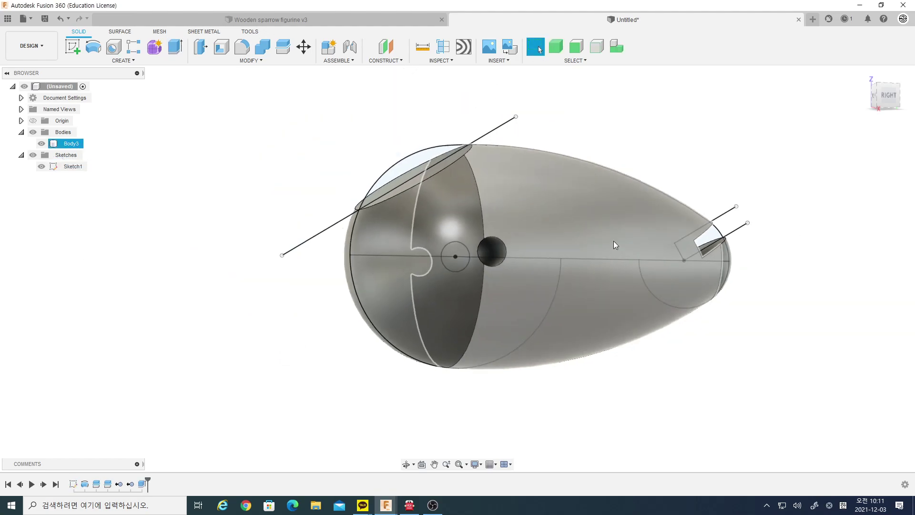
pyautogui.moveTo(613, 241)
pyautogui.keyDown('shift'); pyautogui.mouseDown(button='middle')
pyautogui.moveTo(473, 238)
pyautogui.moveTo(508, 265)
pyautogui.moveTo(307, 231)
pyautogui.mouseUp(button='middle'); pyautogui.keyUp('shift')
# Step: Hide Sketch1 and draw a two-point rectangle beside the body on the front plane
pyautogui.click(307, 231)
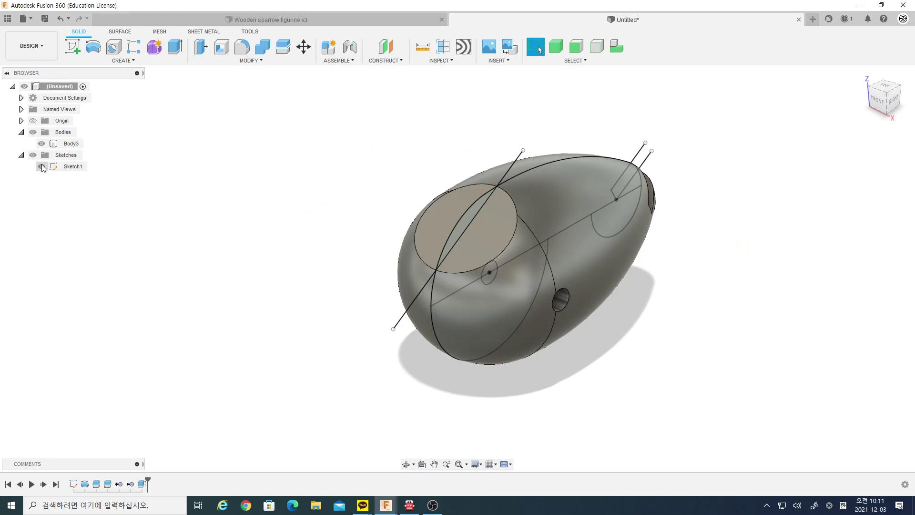
pyautogui.click(42, 166)
pyautogui.moveTo(297, 182)
pyautogui.keyDown('shift'); pyautogui.mouseDown(button='middle')
pyautogui.moveTo(322, 210)
pyautogui.moveTo(321, 186)
pyautogui.moveTo(184, 156)
pyautogui.mouseUp(button='middle'); pyautogui.keyUp('shift')
pyautogui.click(73, 49)
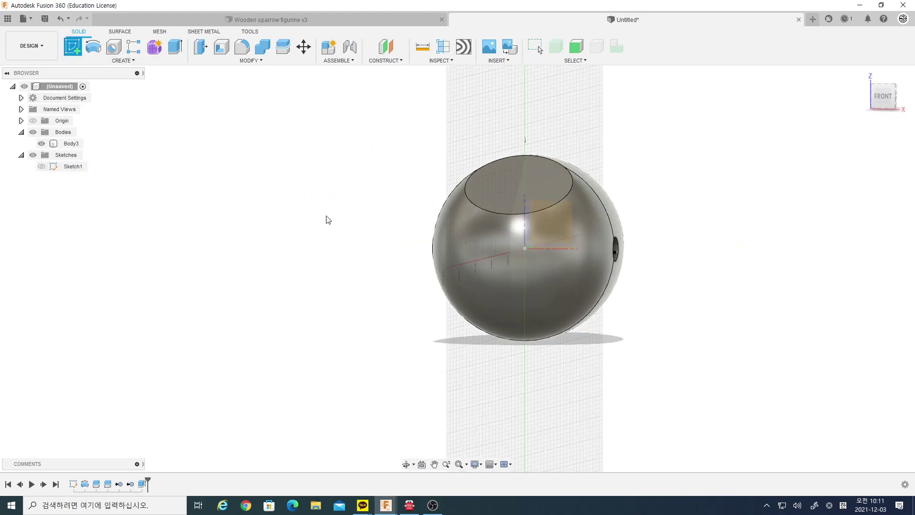
pyautogui.click(557, 216)
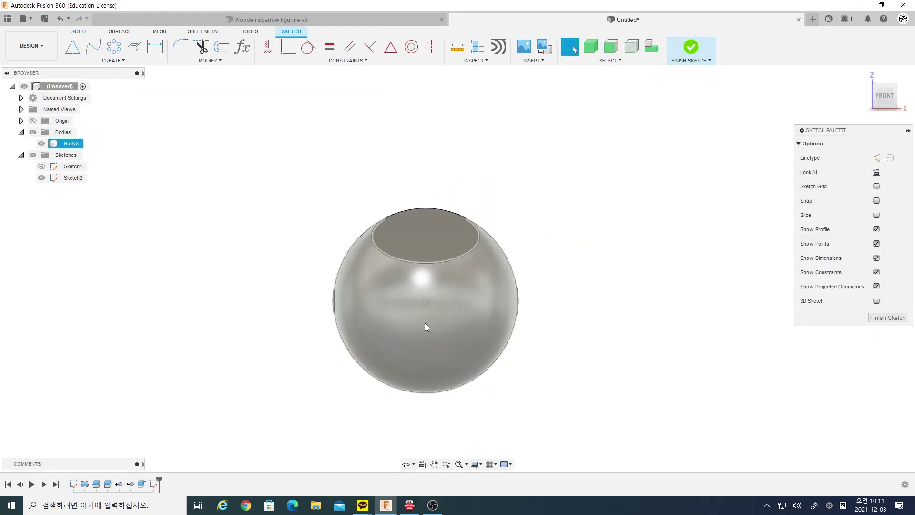
pyautogui.click(113, 60)
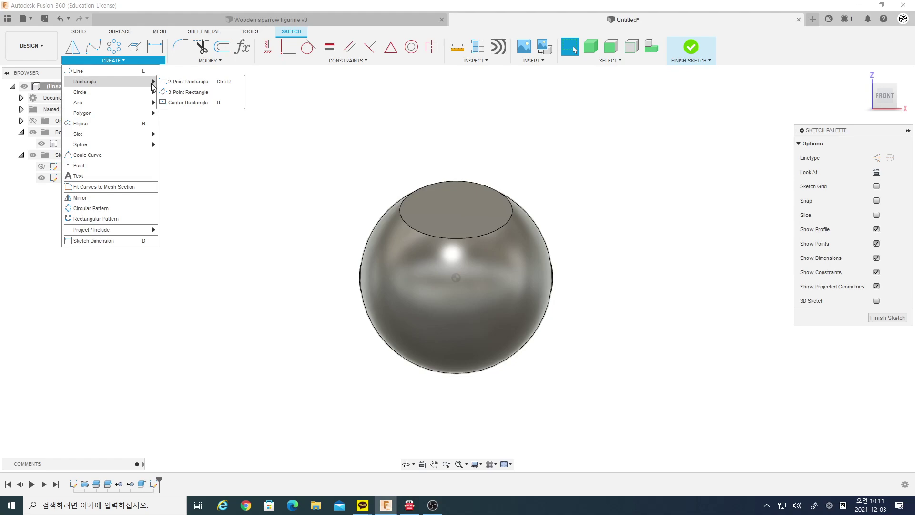
pyautogui.click(190, 82)
pyautogui.click(316, 174)
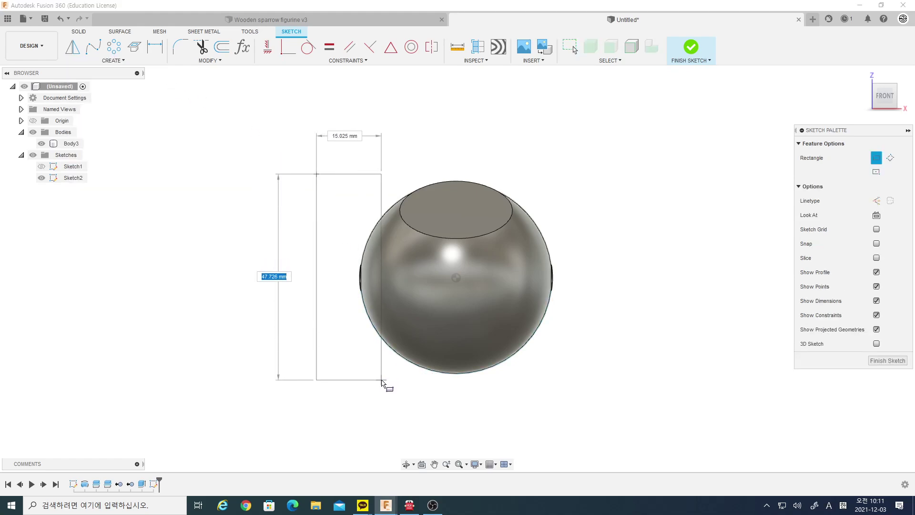
pyautogui.click(382, 380)
# Step: Dimension the rectangle's inner edge 20 mm from the body's centre and finish the sketch
pyautogui.press('Escape')
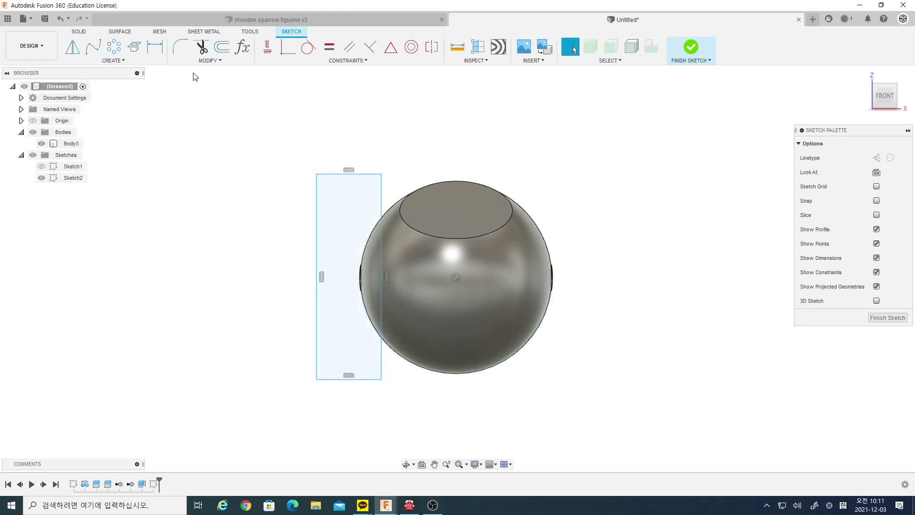
pyautogui.click(155, 46)
pyautogui.click(382, 215)
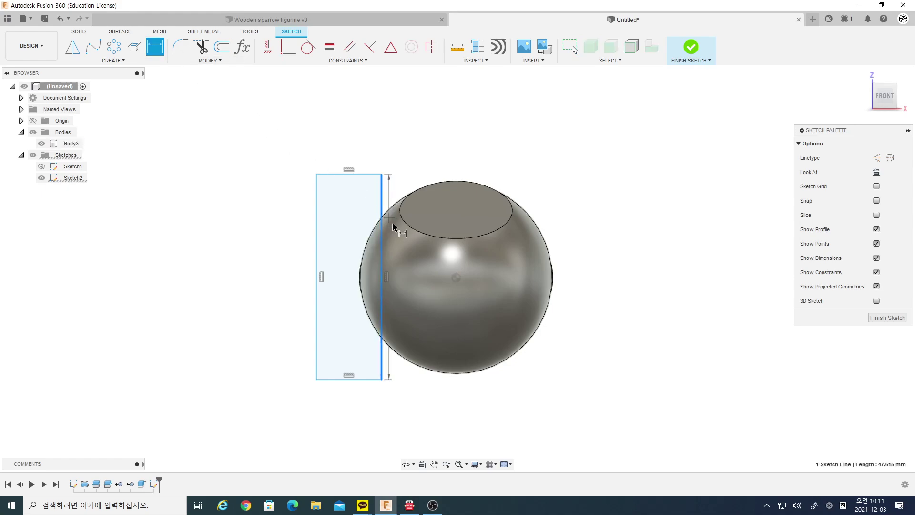
pyautogui.click(456, 277)
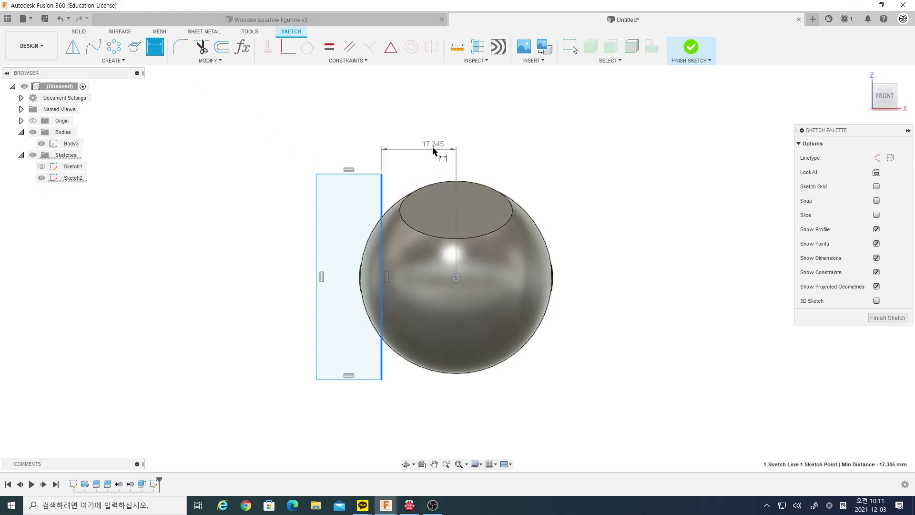
pyautogui.click(429, 146)
pyautogui.write('20')
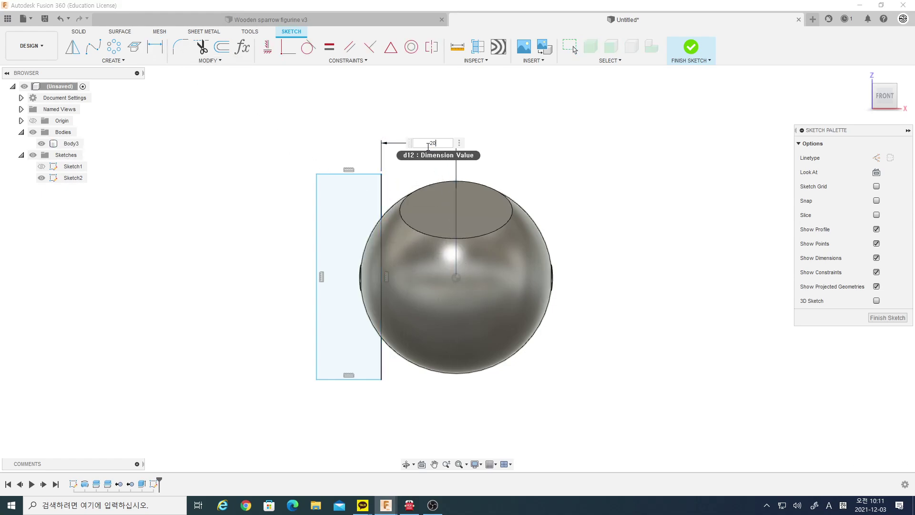
pyautogui.press('Return')
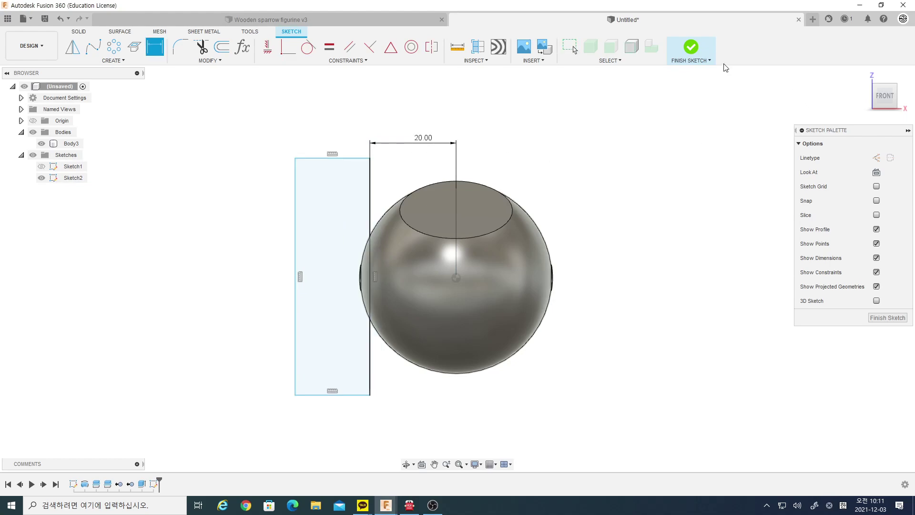
pyautogui.click(683, 50)
pyautogui.moveTo(619, 214)
pyautogui.keyDown('shift'); pyautogui.mouseDown(button='middle')
pyautogui.moveTo(669, 250)
pyautogui.moveTo(639, 265)
pyautogui.mouseUp(button='middle'); pyautogui.keyUp('shift')
# Step: Extrude the rectangle symmetrically through all as a cut, flattening one side of Body3
pyautogui.click(176, 46)
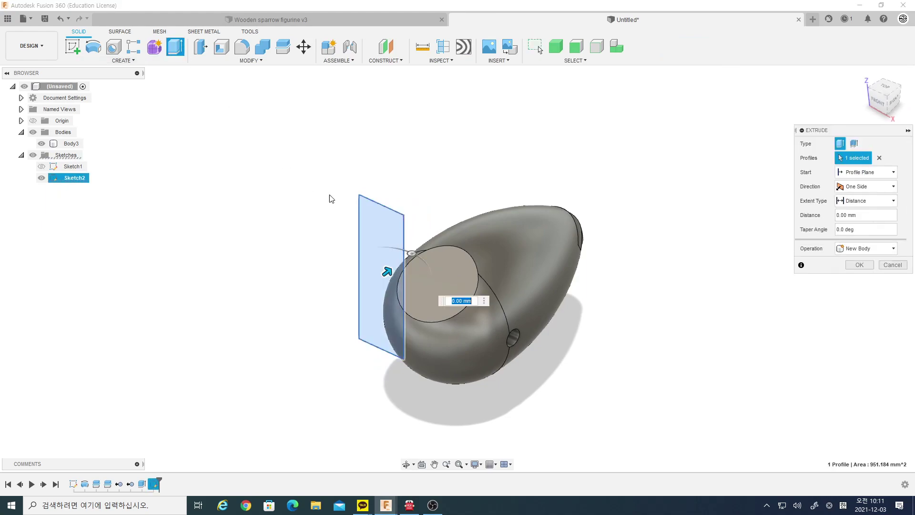
pyautogui.click(857, 187)
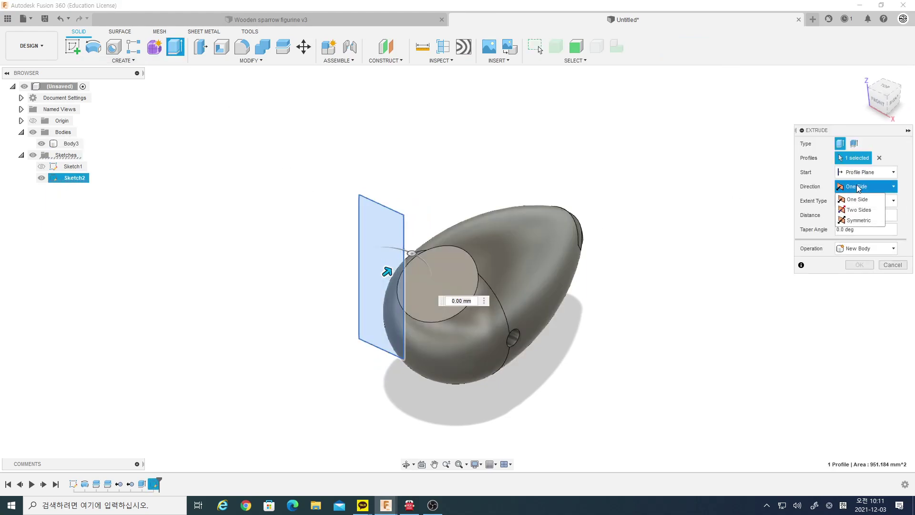
pyautogui.click(860, 221)
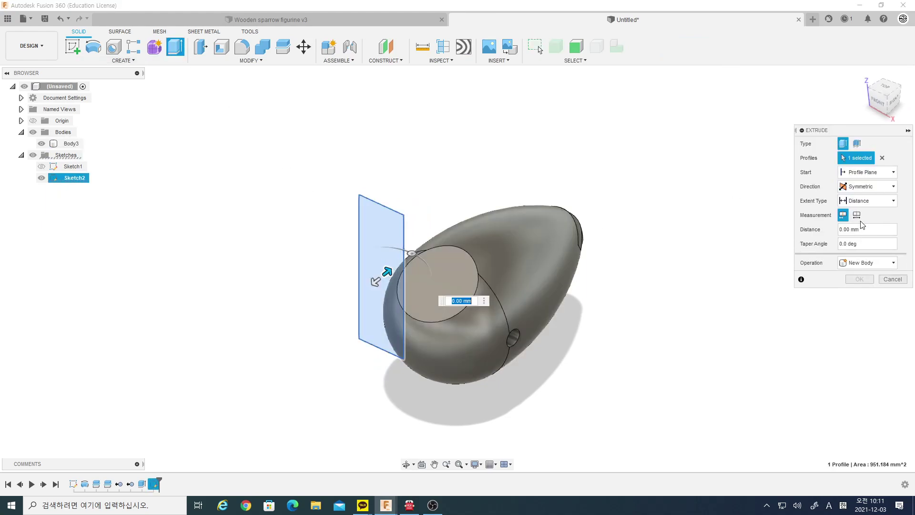
pyautogui.click(878, 202)
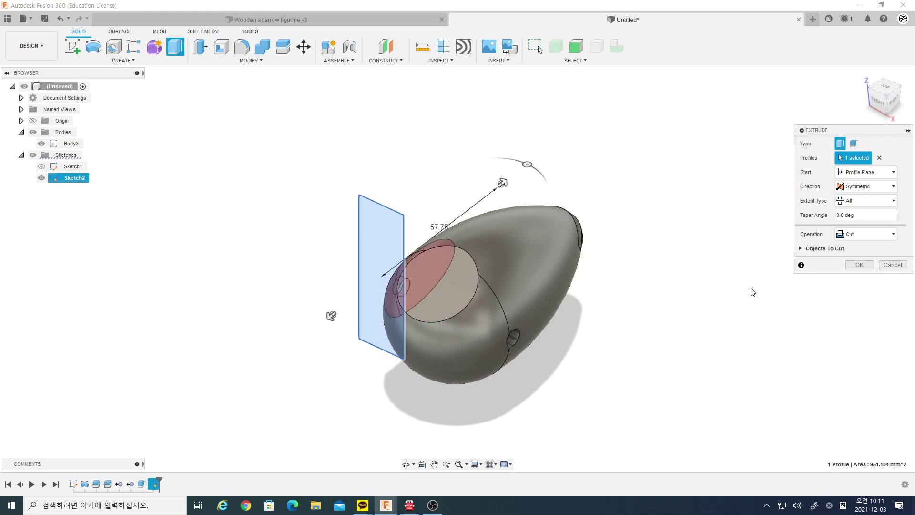
pyautogui.moveTo(552, 322)
pyautogui.keyDown('shift'); pyautogui.mouseDown(button='middle')
pyautogui.moveTo(528, 372)
pyautogui.moveTo(654, 274)
pyautogui.moveTo(604, 304)
pyautogui.moveTo(625, 321)
pyautogui.mouseUp(button='middle'); pyautogui.keyUp('shift')
pyautogui.click(853, 269)
# Step: Start a Features-type Mirror and select the side-flattening extrude cut
pyautogui.click(144, 62)
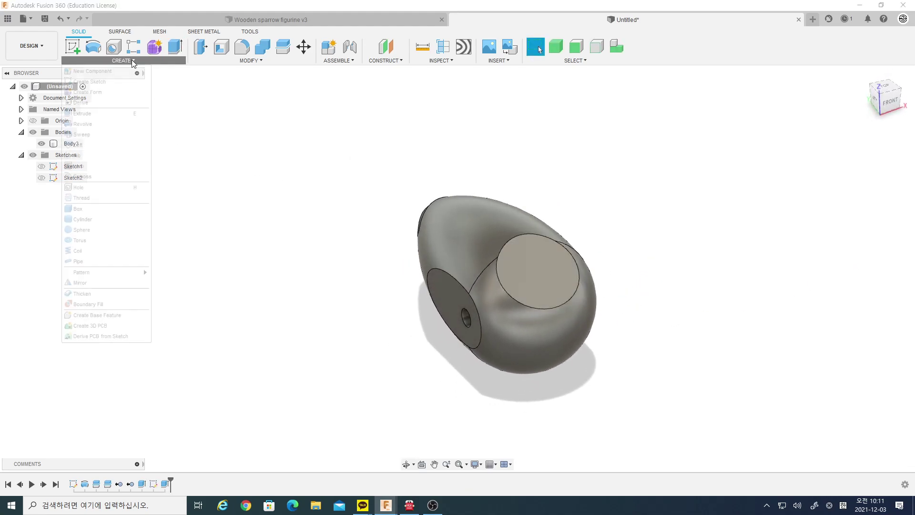
pyautogui.click(98, 286)
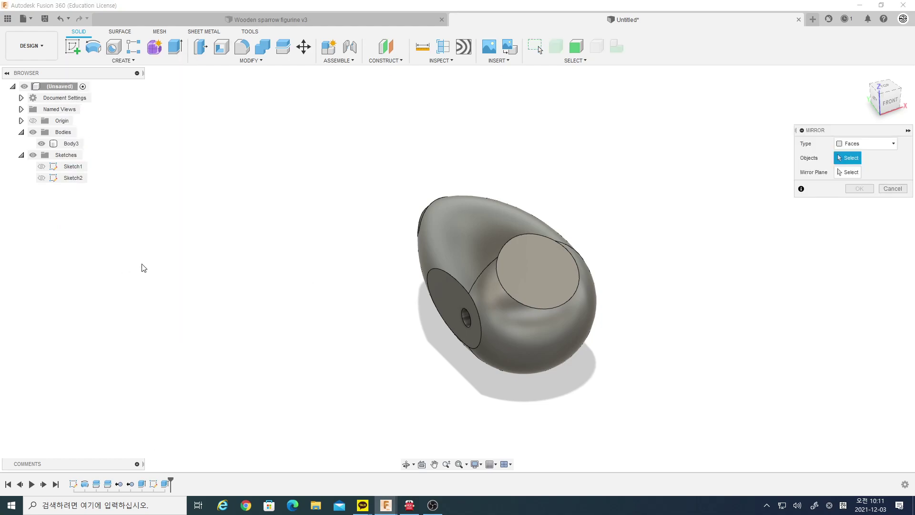
pyautogui.click(850, 144)
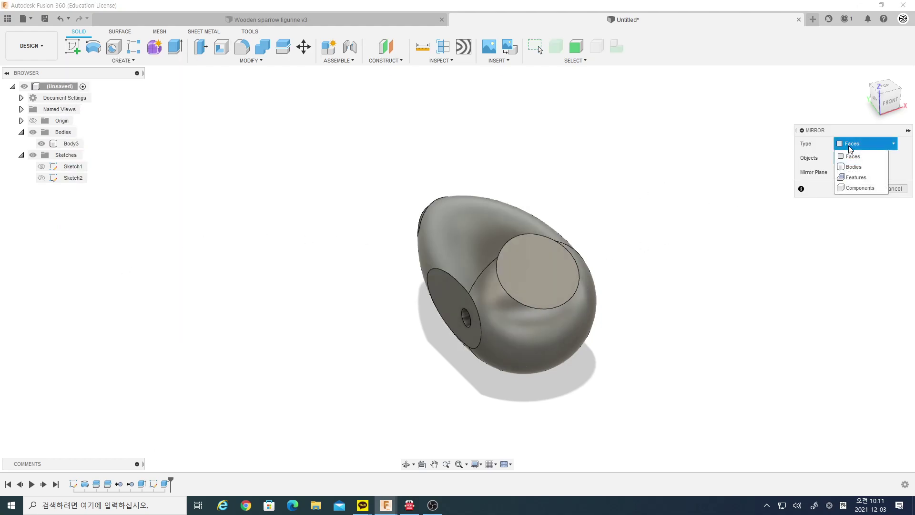
pyautogui.click(855, 178)
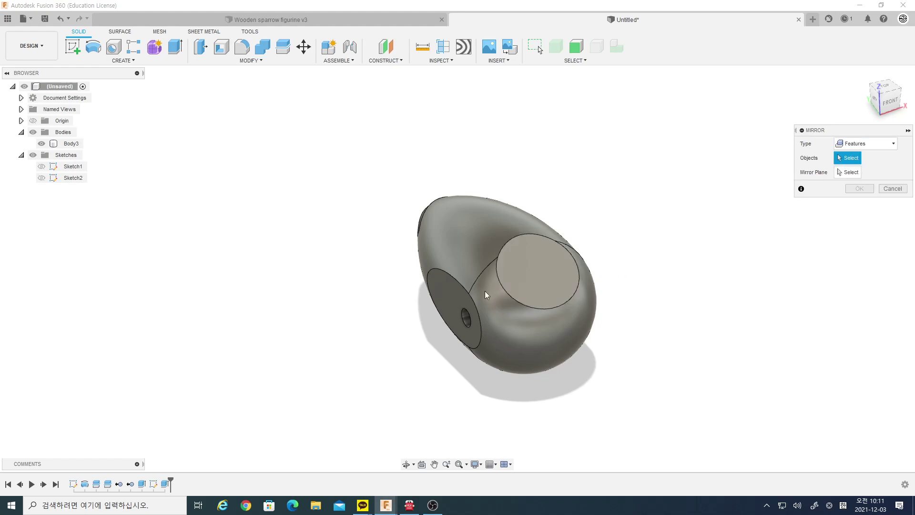
pyautogui.click(449, 291)
pyautogui.click(859, 172)
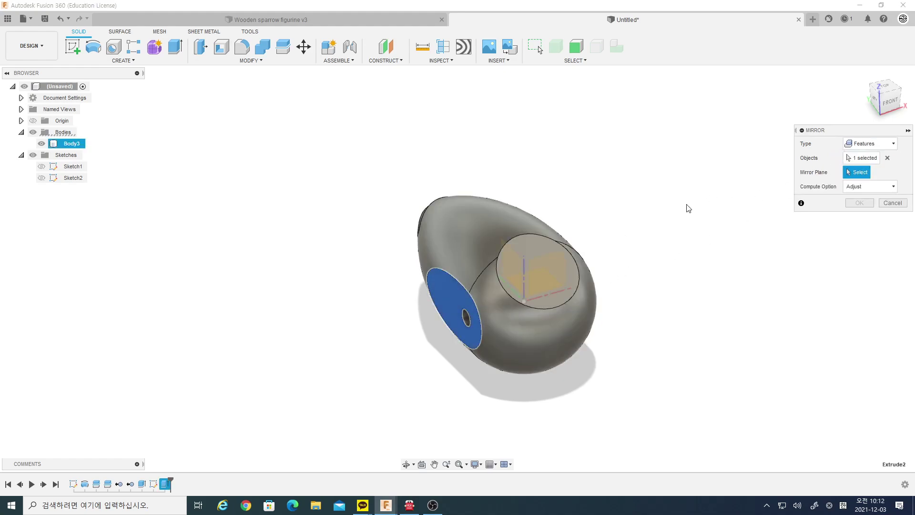
# Step: Mirror the cut across the central origin plane with Identical compute, then inspect the body
pyautogui.scroll(-3, 516, 252)
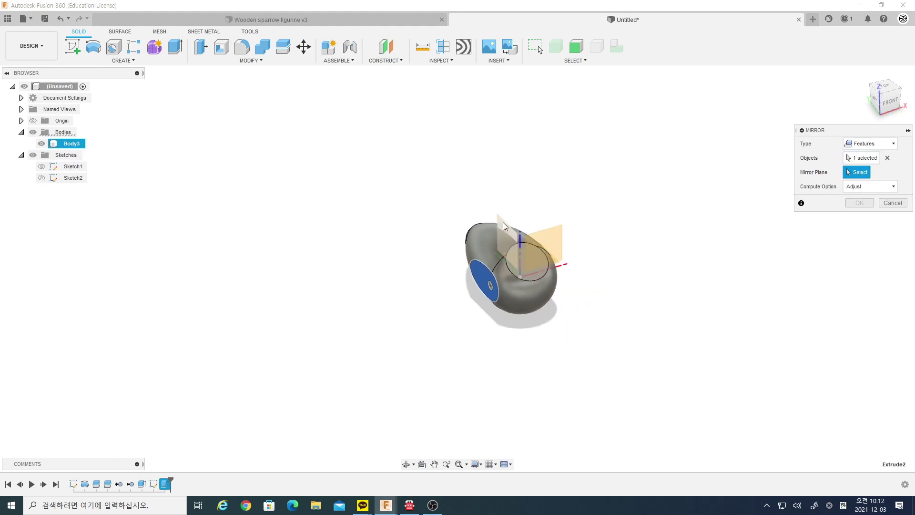
pyautogui.click(503, 223)
pyautogui.click(861, 186)
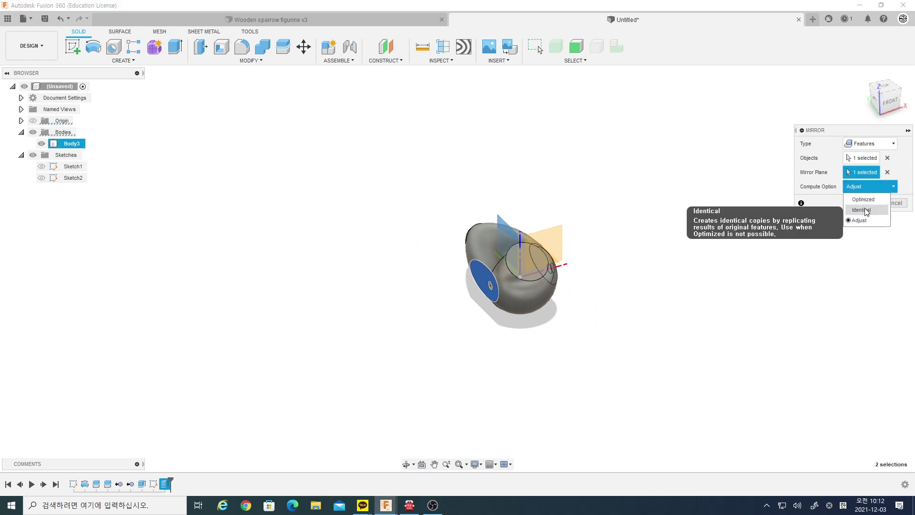
pyautogui.click(865, 210)
pyautogui.moveTo(718, 283)
pyautogui.keyDown('shift'); pyautogui.mouseDown(button='middle')
pyautogui.moveTo(611, 292)
pyautogui.moveTo(607, 249)
pyautogui.moveTo(660, 260)
pyautogui.moveTo(659, 212)
pyautogui.moveTo(657, 247)
pyautogui.moveTo(684, 257)
pyautogui.moveTo(682, 267)
pyautogui.mouseUp(button='middle'); pyautogui.keyUp('shift')
pyautogui.click(427, 307)
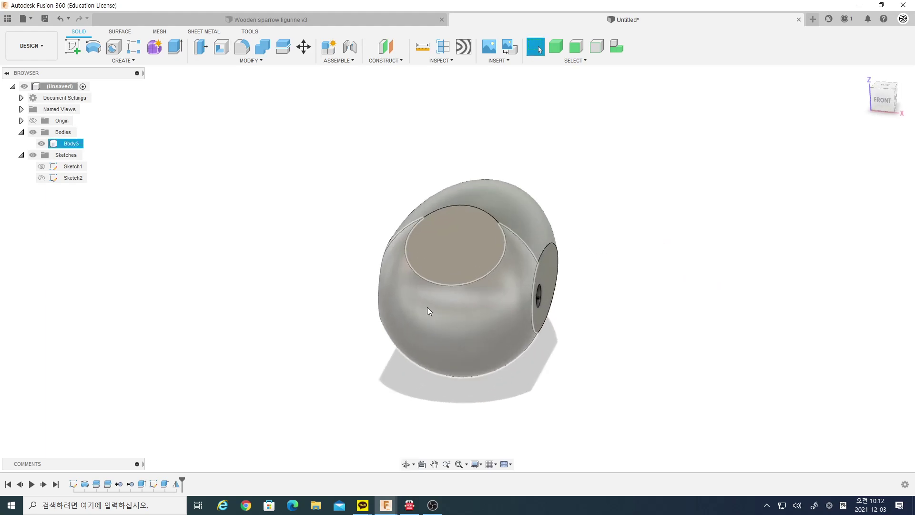
pyautogui.moveTo(427, 307)
pyautogui.keyDown('shift'); pyautogui.mouseDown(button='middle')
pyautogui.moveTo(419, 327)
pyautogui.moveTo(482, 293)
pyautogui.mouseUp(button='middle'); pyautogui.keyUp('shift')
# Step: Sketch a 6 mm center-diameter circle at the centre of Body3's flat circular face
pyautogui.click(72, 47)
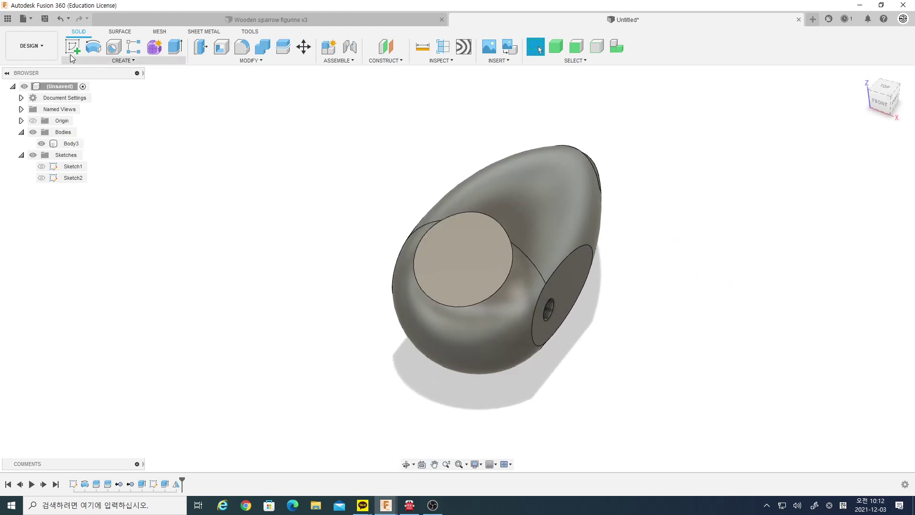
pyautogui.click(466, 256)
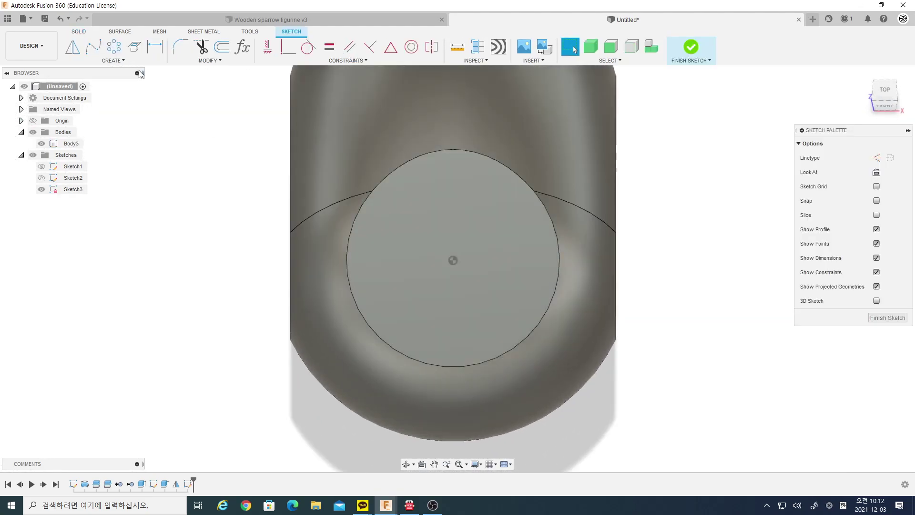
pyautogui.click(115, 61)
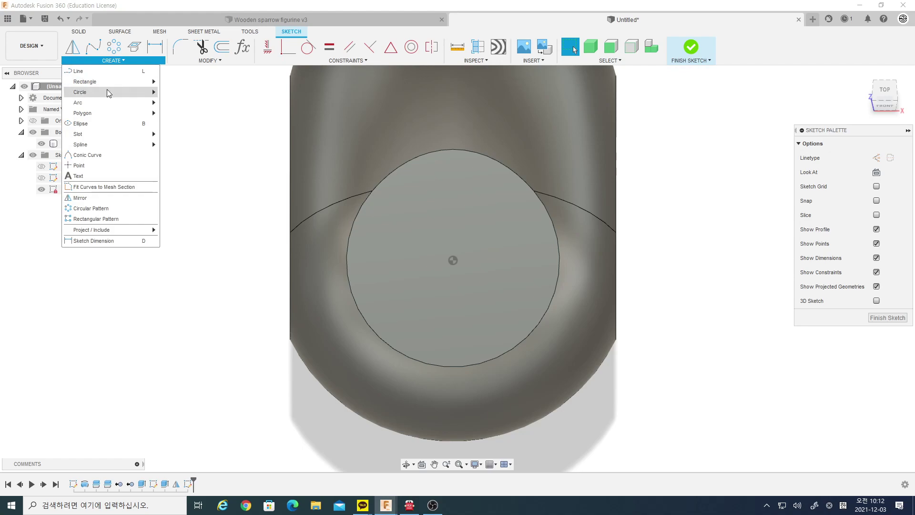
pyautogui.moveTo(80, 92)
pyautogui.click(183, 92)
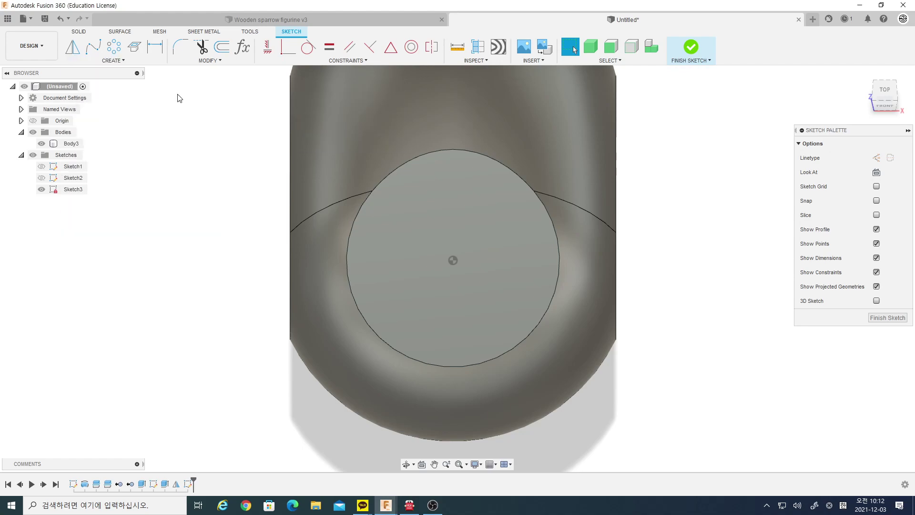
pyautogui.click(450, 260)
pyautogui.write('6')
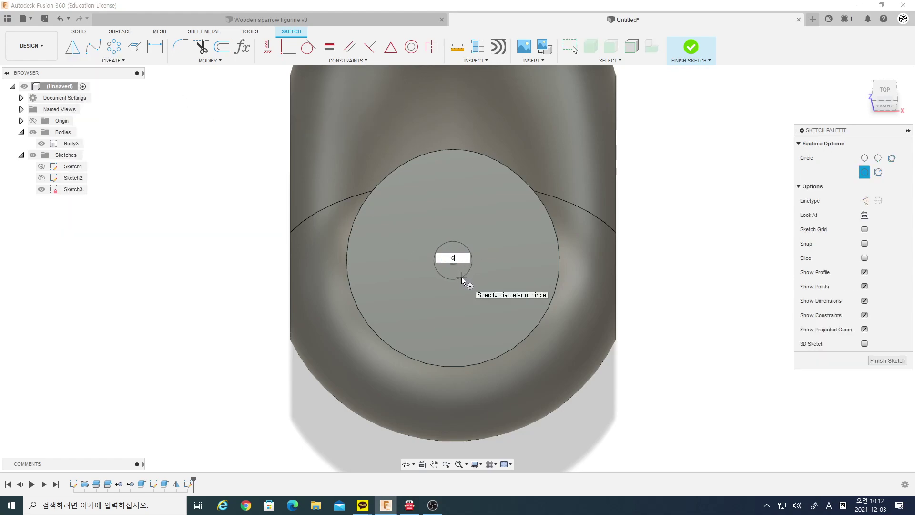
pyautogui.press('Return')
pyautogui.press('Escape')
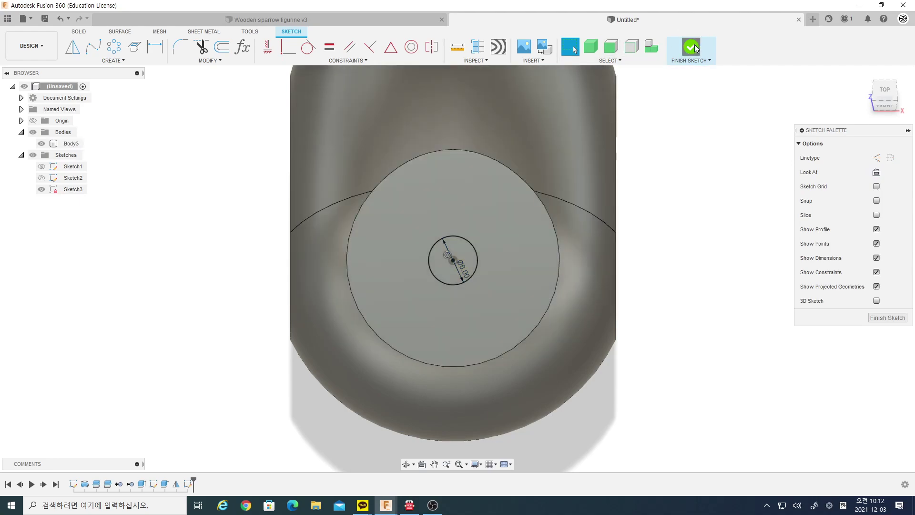
pyautogui.click(695, 47)
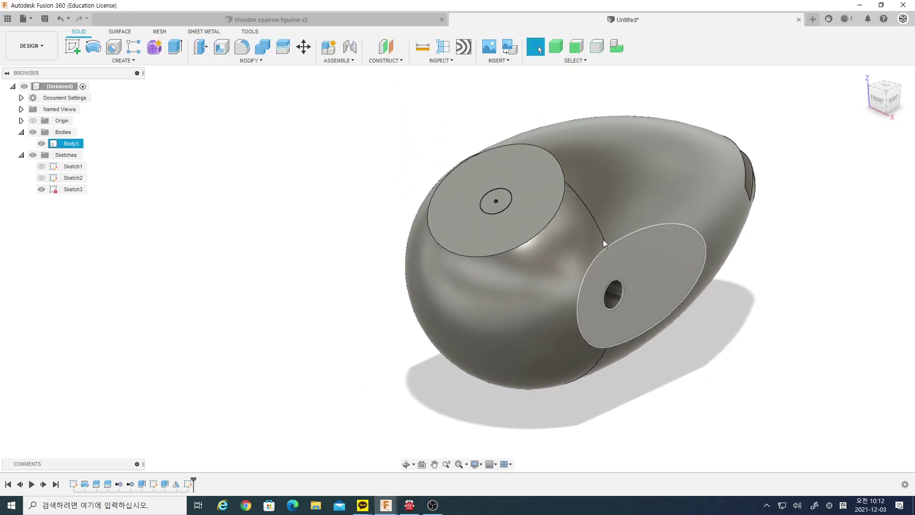
# Step: Extrude the small circle inward as a 6.5 mm-deep cut into the flat face
pyautogui.click(175, 46)
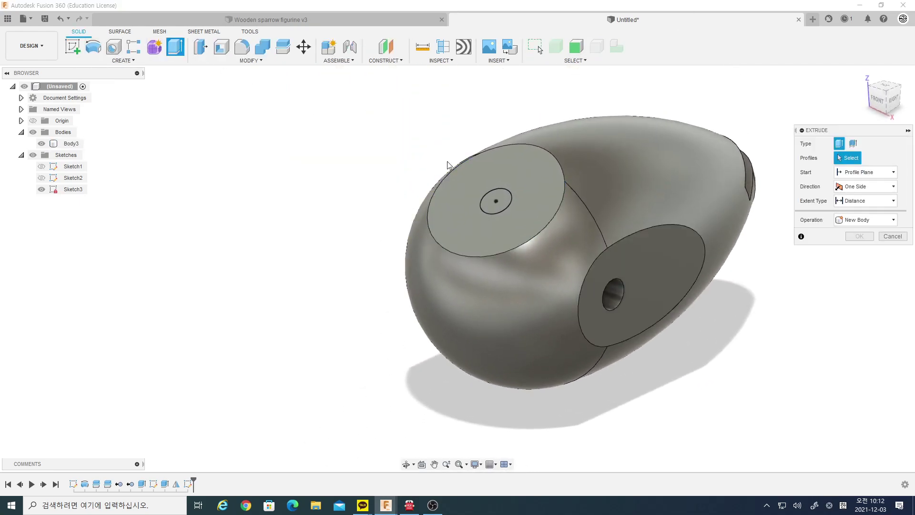
pyautogui.click(494, 201)
pyautogui.moveTo(495, 201); pyautogui.dragTo(505, 209)
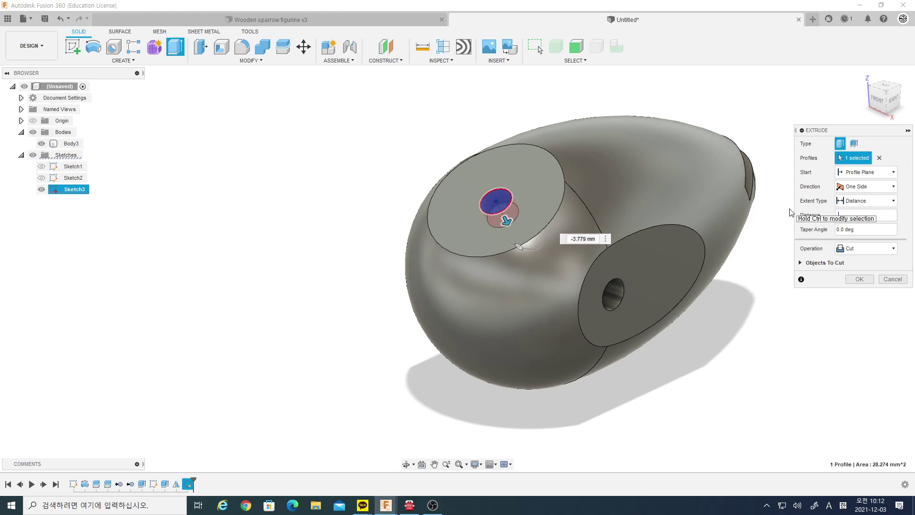
pyautogui.write('-0.5')
pyautogui.press('Return')
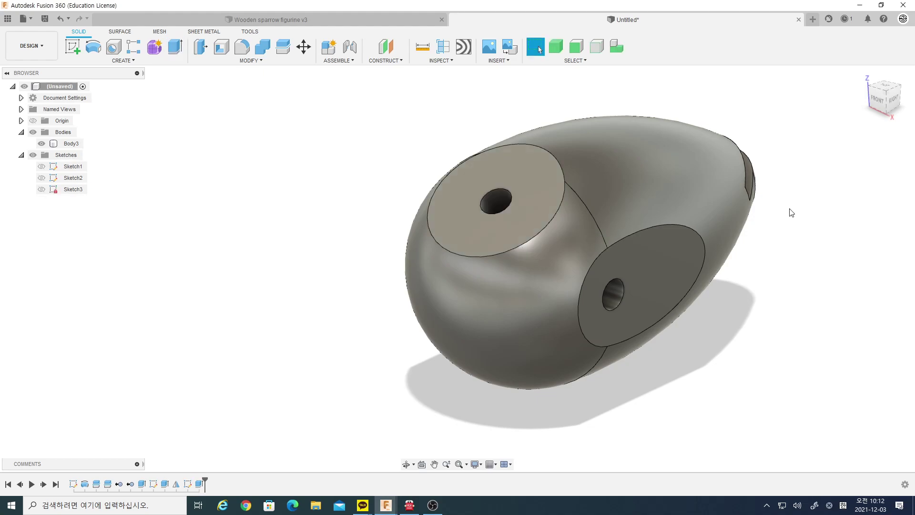
pyautogui.moveTo(265, 305)
pyautogui.keyDown('shift'); pyautogui.mouseDown(button='middle')
pyautogui.moveTo(251, 300)
pyautogui.moveTo(311, 316)
pyautogui.moveTo(312, 284)
pyautogui.moveTo(268, 302)
pyautogui.moveTo(218, 294)
pyautogui.moveTo(227, 262)
pyautogui.moveTo(237, 298)
pyautogui.moveTo(224, 308)
pyautogui.moveTo(150, 308)
pyautogui.moveTo(215, 310)
pyautogui.moveTo(251, 273)
pyautogui.moveTo(254, 292)
pyautogui.mouseUp(button='middle'); pyautogui.keyUp('shift')
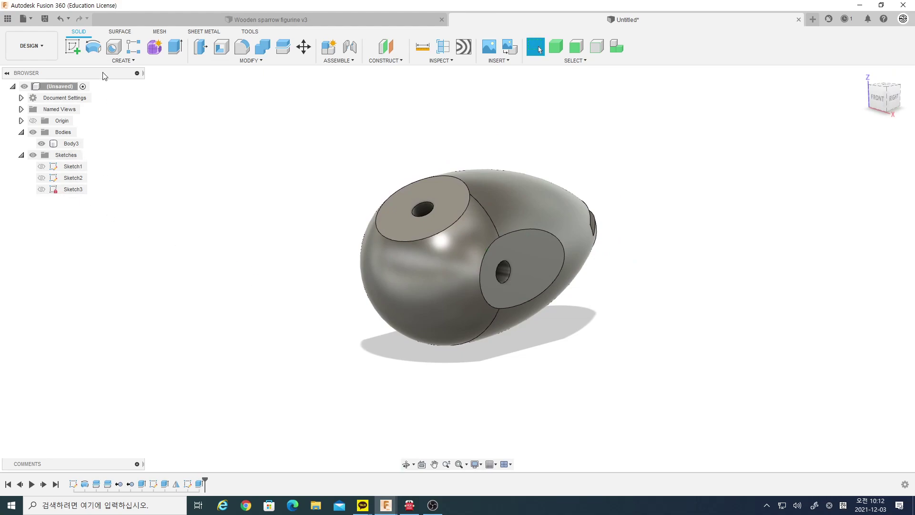
# Step: Create an offset construction plane 13.5 mm from the YZ origin plane
pyautogui.click(385, 47)
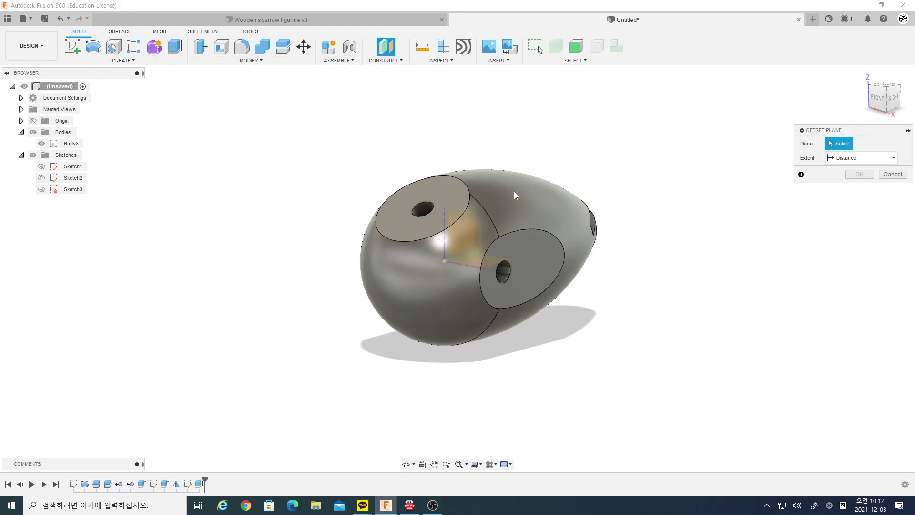
pyautogui.scroll(-2, 502, 210)
pyautogui.scroll(-2, 499, 210)
pyautogui.click(499, 187)
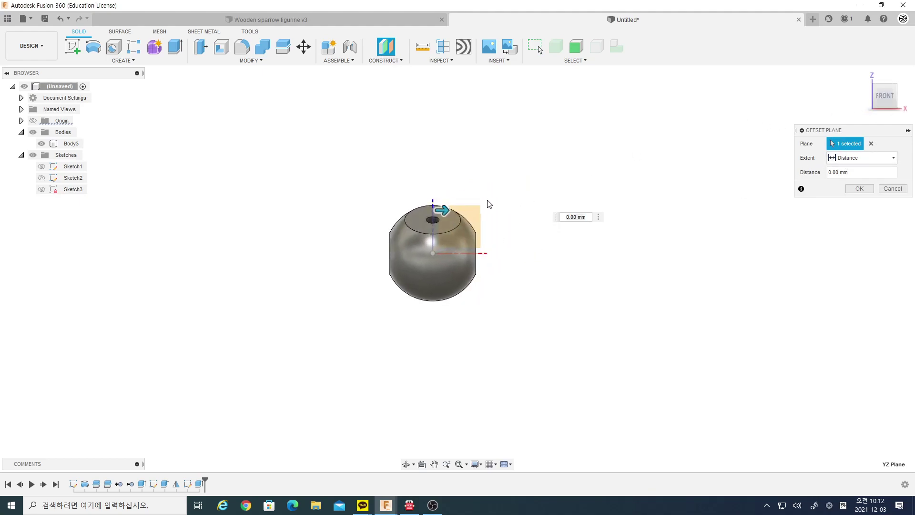
pyautogui.moveTo(442, 213); pyautogui.dragTo(472, 210)
pyautogui.scroll(1, 479, 210)
pyautogui.scroll(2, 620, 239)
pyautogui.write('13.5')
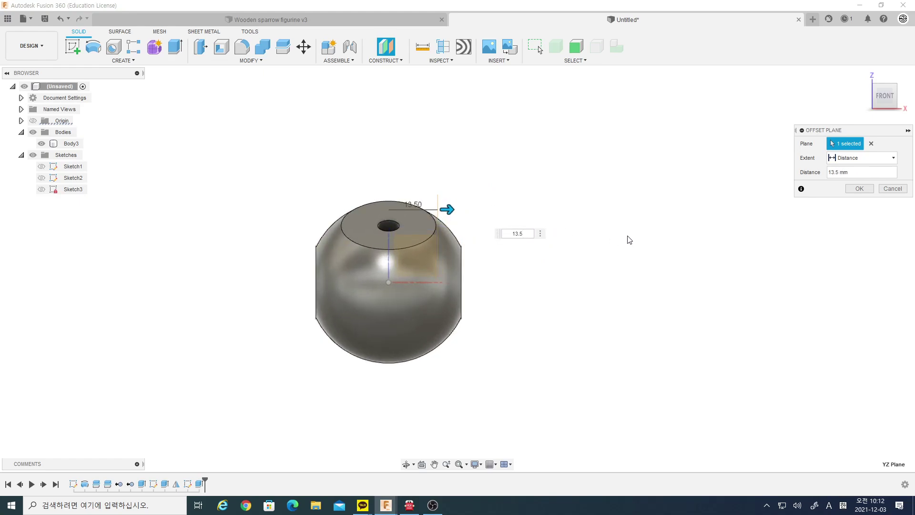
pyautogui.press('Return')
pyautogui.scroll(-1, 498, 212)
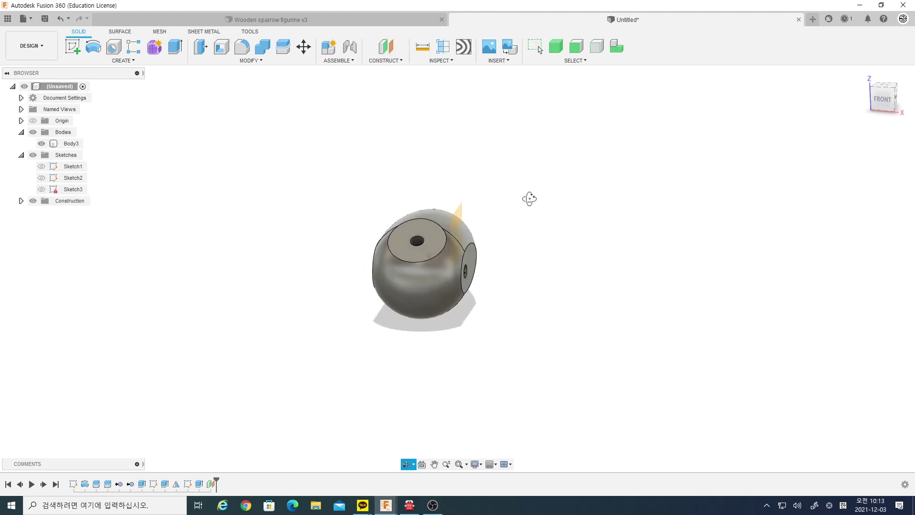
# Step: Start a sketch on the offset plane, hiding Body3 and showing Sketch1
pyautogui.keyDown('shift'); pyautogui.moveTo(498, 213); pyautogui.dragTo(471, 195, button='middle'); pyautogui.keyUp('shift')
pyautogui.click(72, 46)
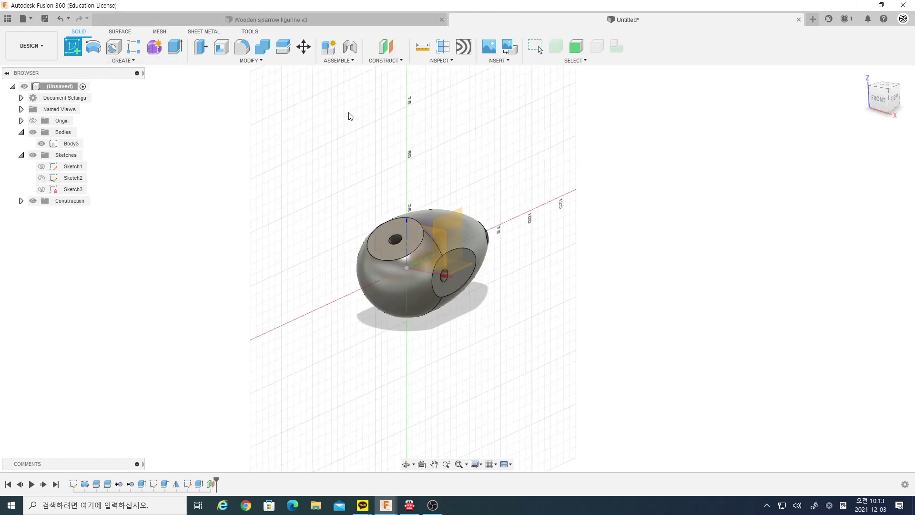
pyautogui.click(453, 214)
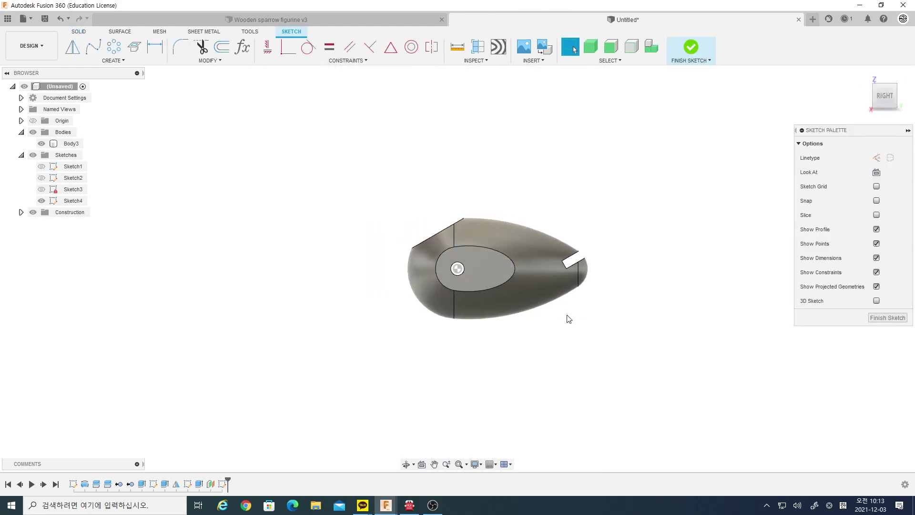
pyautogui.click(41, 142)
pyautogui.click(42, 166)
pyautogui.scroll(2, 457, 300)
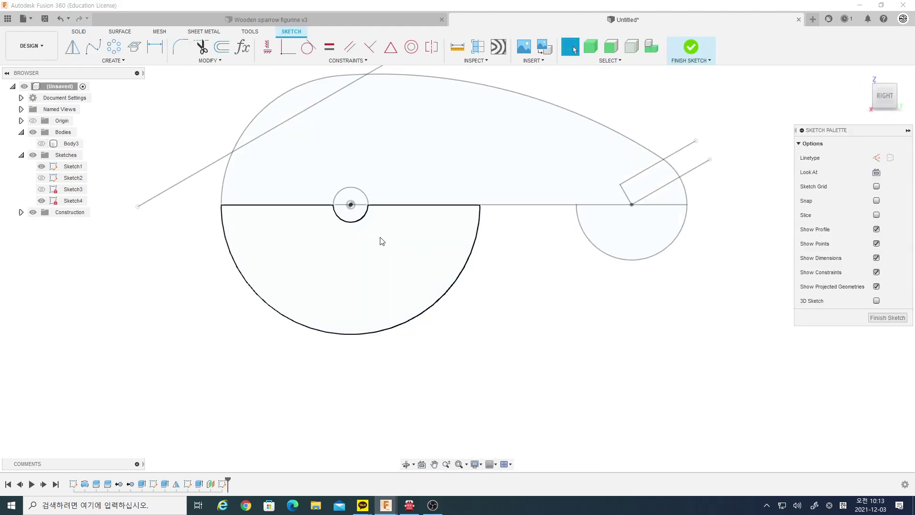
# Step: Draw a closed, tilted four-line rectangle inside the lower half of the large circle
pyautogui.click(112, 60)
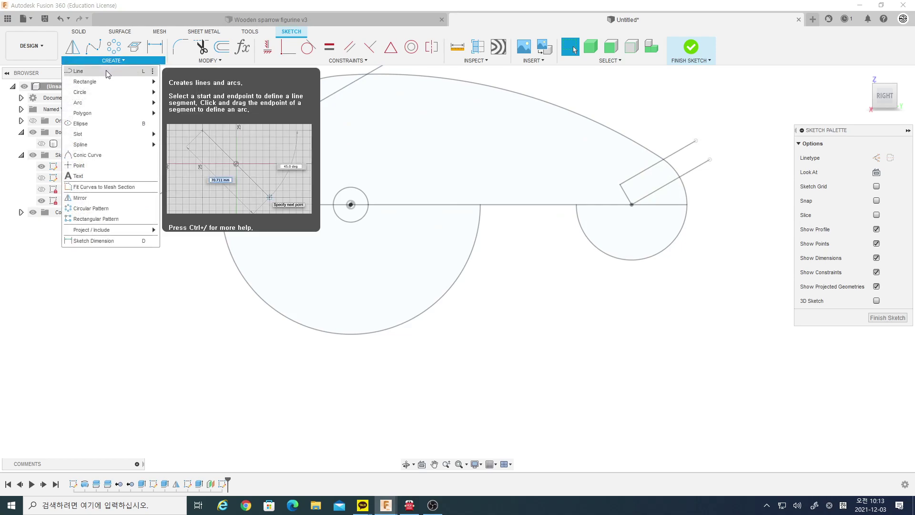
pyautogui.click(108, 72)
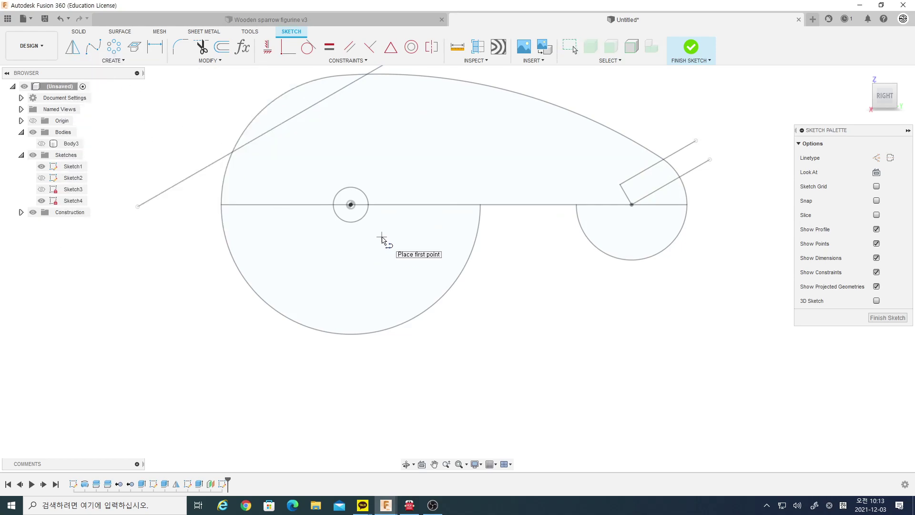
pyautogui.click(382, 238)
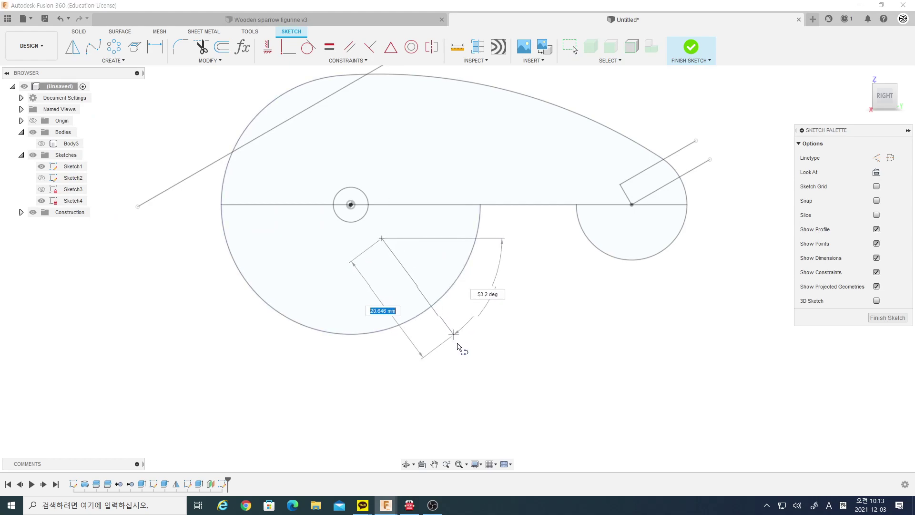
pyautogui.click(464, 352)
pyautogui.click(490, 330)
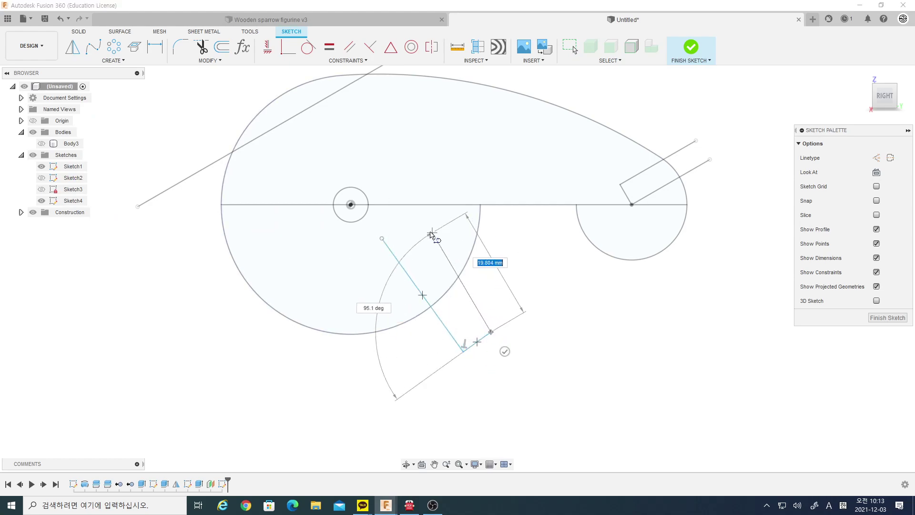
pyautogui.click(411, 220)
pyautogui.click(382, 239)
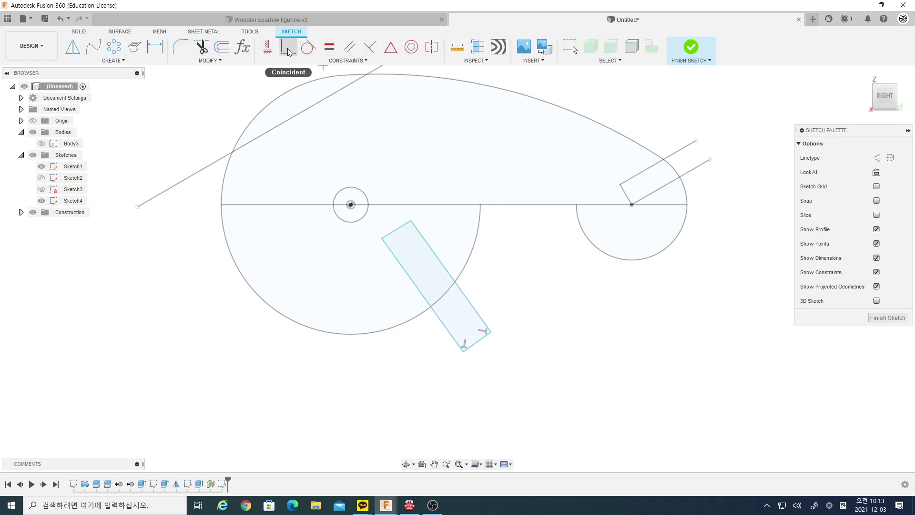
# Step: Make the rectangle's top and right edges perpendicular and set its width to 3 mm
pyautogui.click(370, 47)
pyautogui.click(404, 228)
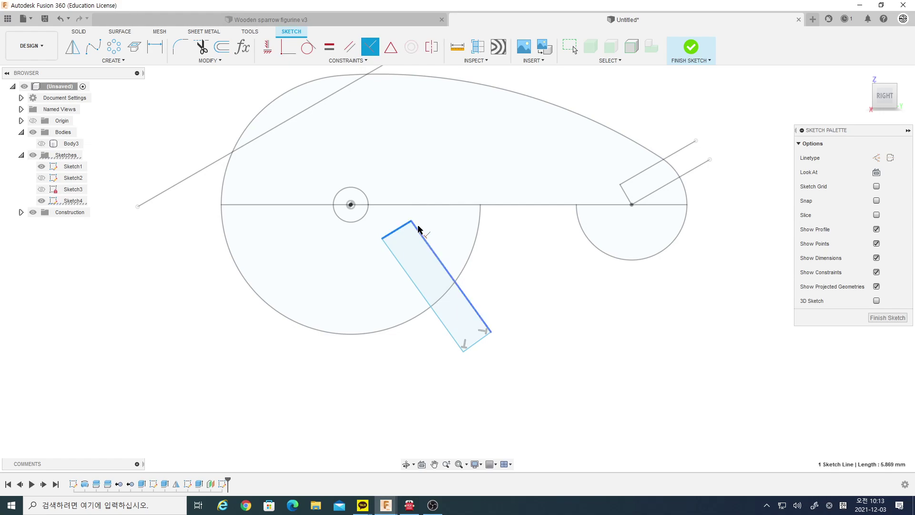
pyautogui.click(419, 231)
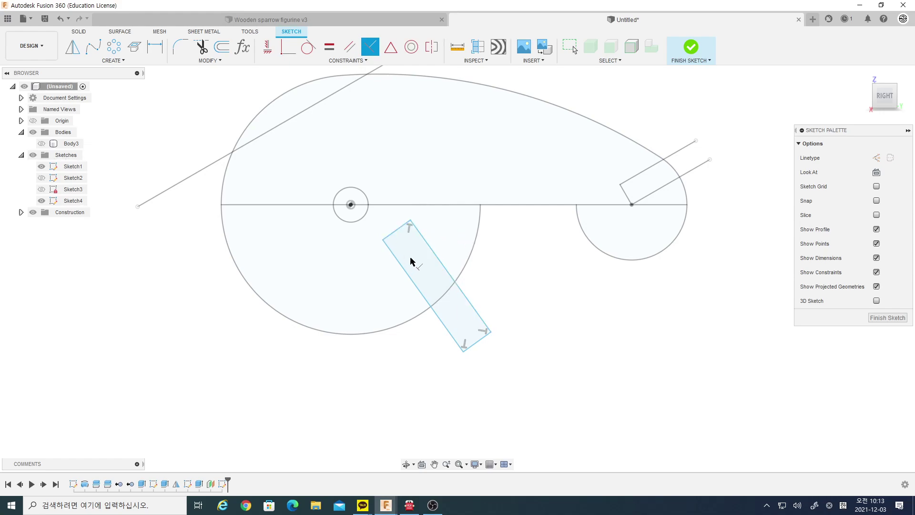
pyautogui.press('d')
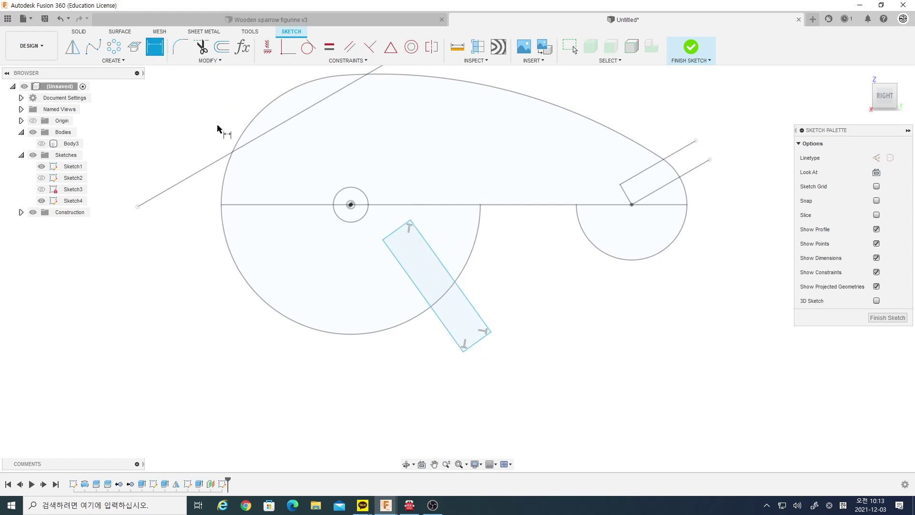
pyautogui.click(476, 343)
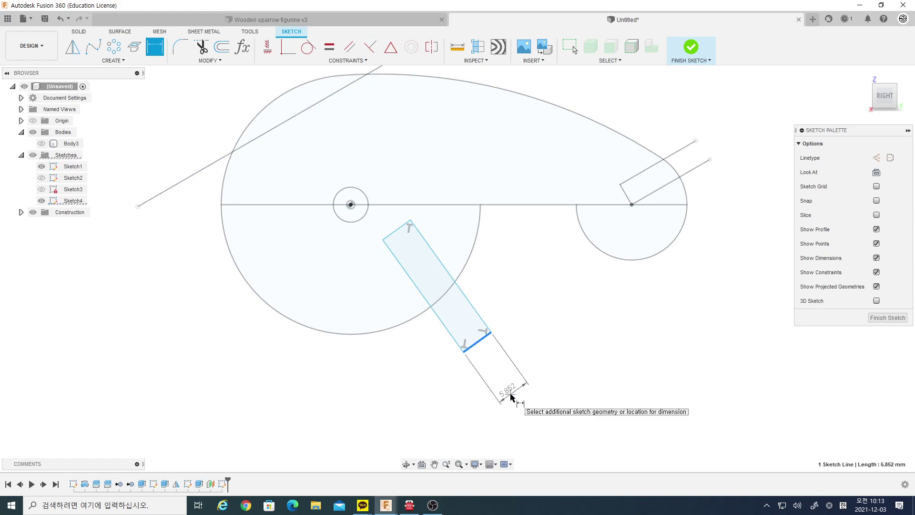
pyautogui.click(510, 396)
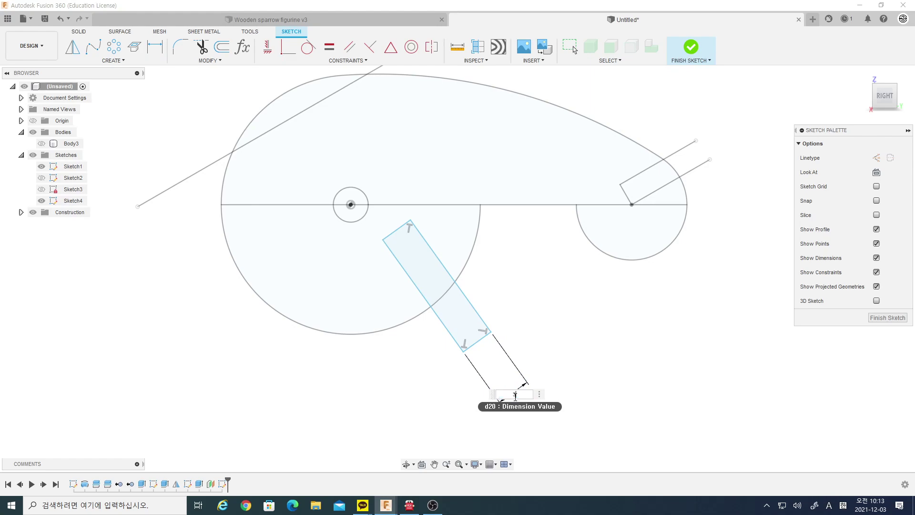
pyautogui.press('Return')
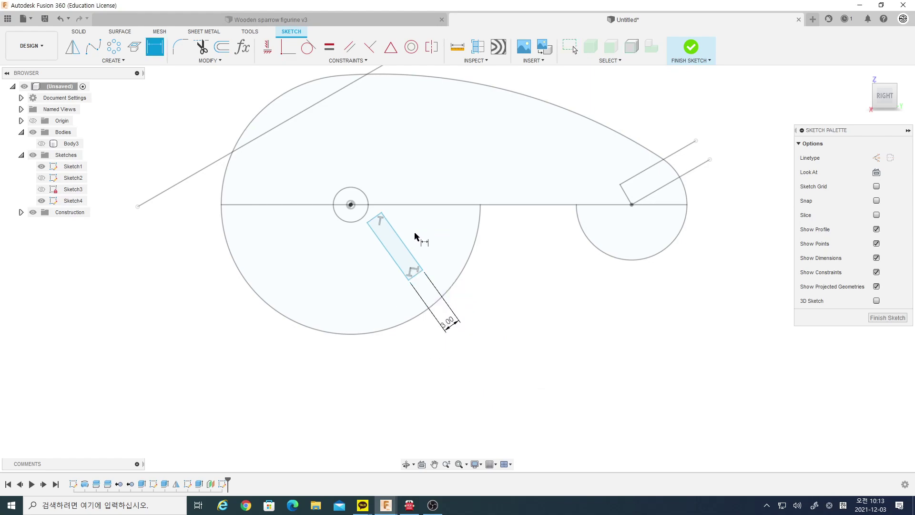
# Step: Angle the slot at 60° to the centre line and slide its end against the body outline
pyautogui.click(401, 238)
pyautogui.click(415, 205)
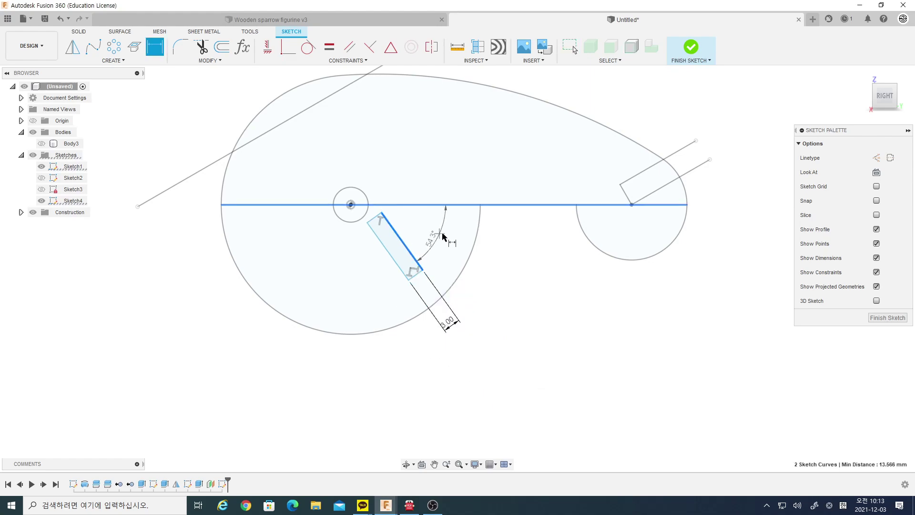
pyautogui.click(442, 234)
pyautogui.write('60')
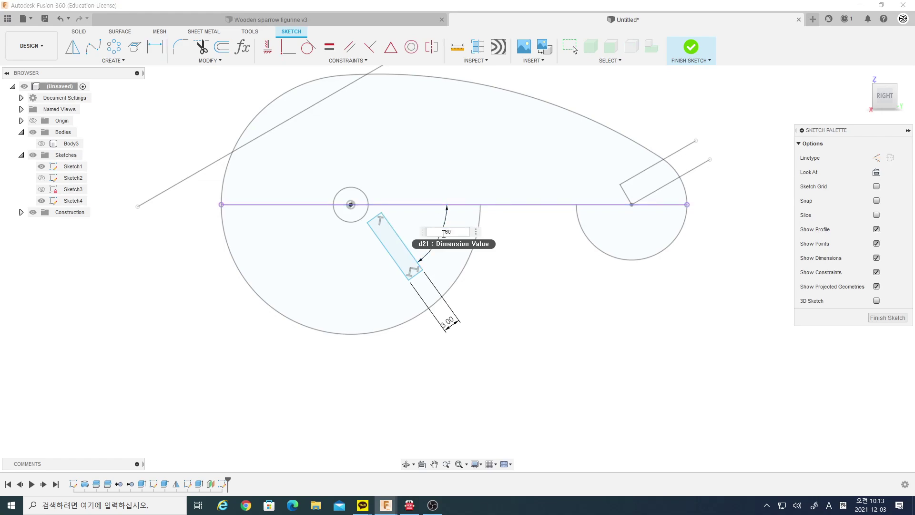
pyautogui.press('Return')
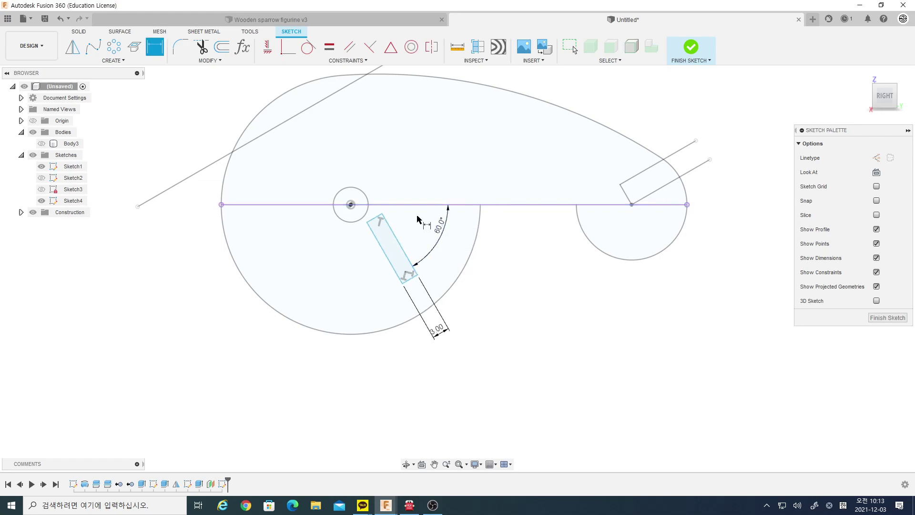
pyautogui.press('Escape')
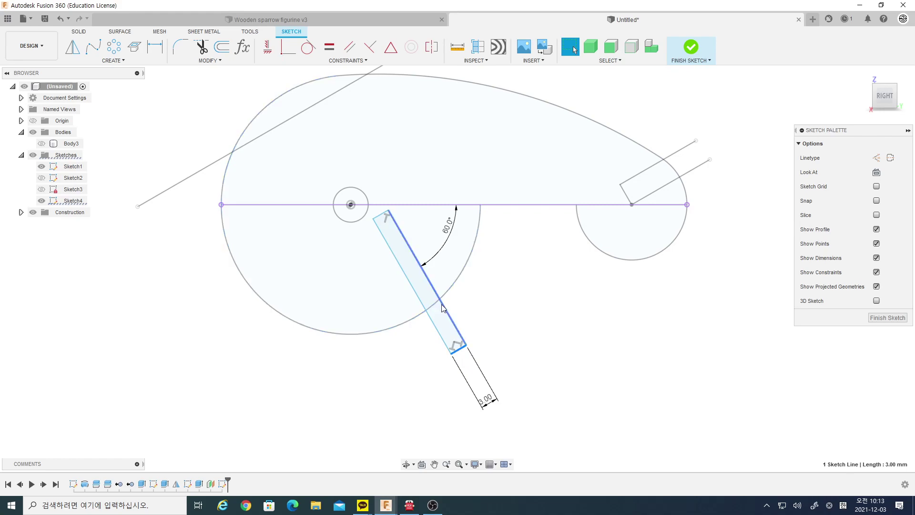
pyautogui.moveTo(403, 223); pyautogui.dragTo(394, 230)
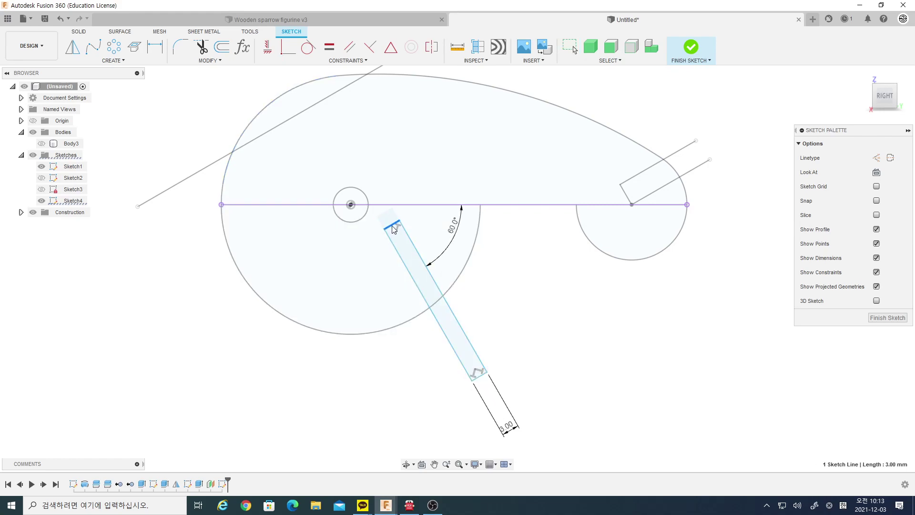
pyautogui.click(42, 143)
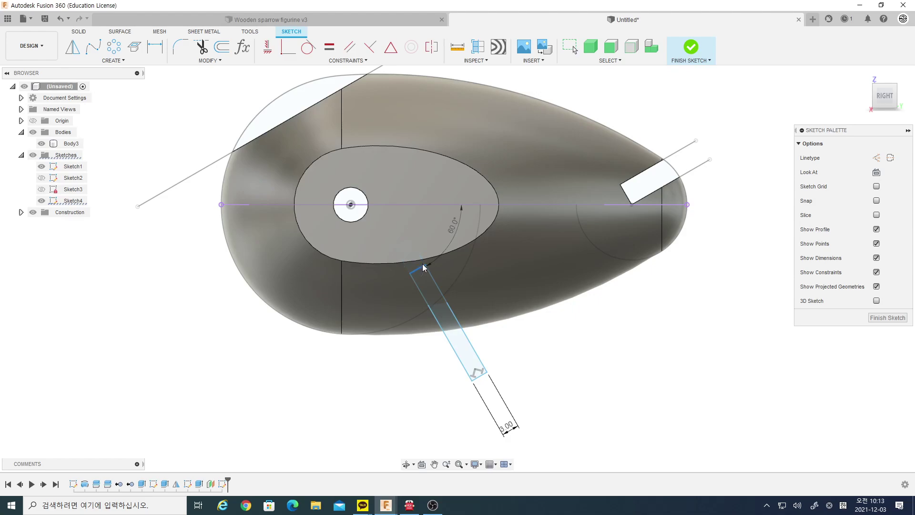
pyautogui.moveTo(453, 347); pyautogui.dragTo(510, 339)
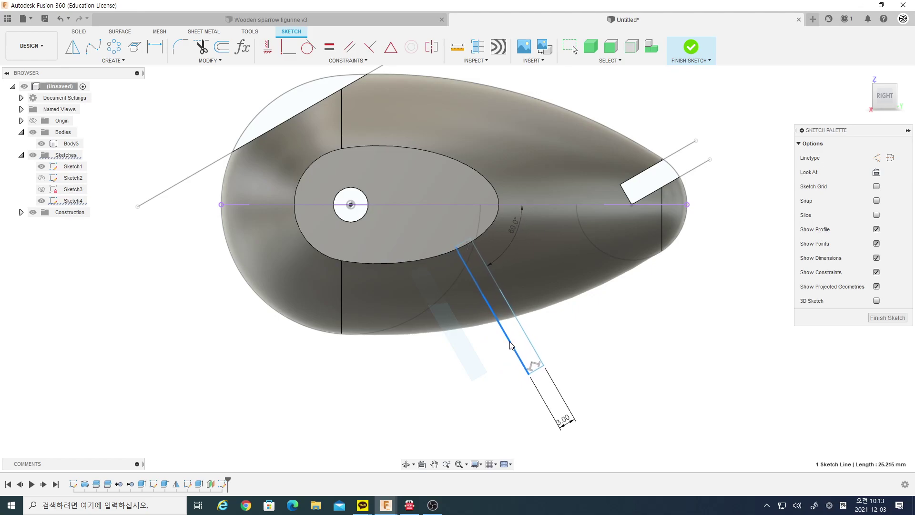
pyautogui.moveTo(510, 339); pyautogui.dragTo(468, 252)
pyautogui.click(466, 251)
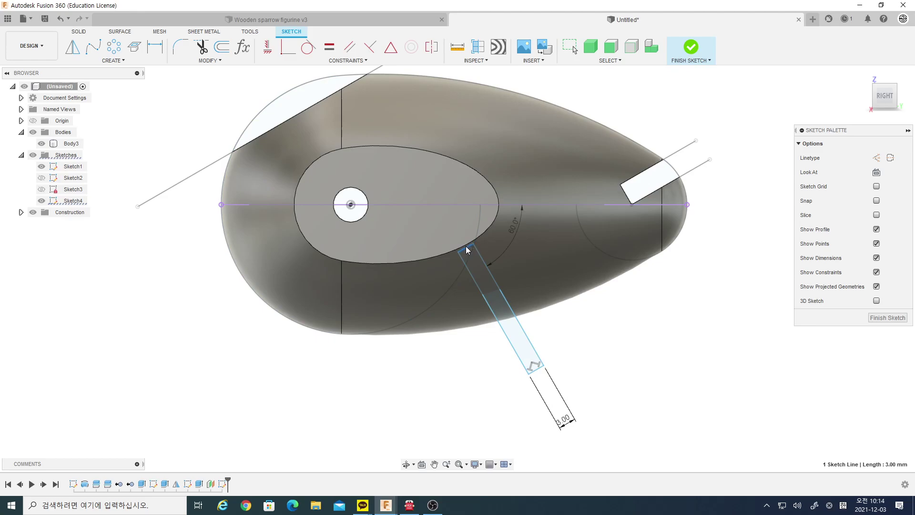
# Step: Finish the slot sketch and tilt the view to see the body in 3D
pyautogui.click(692, 48)
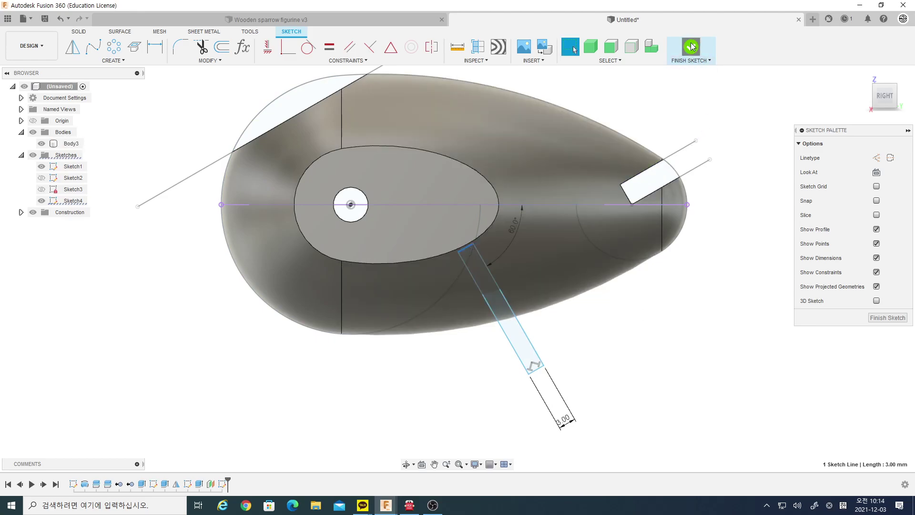
pyautogui.scroll(-3, 493, 337)
pyautogui.scroll(3, 488, 342)
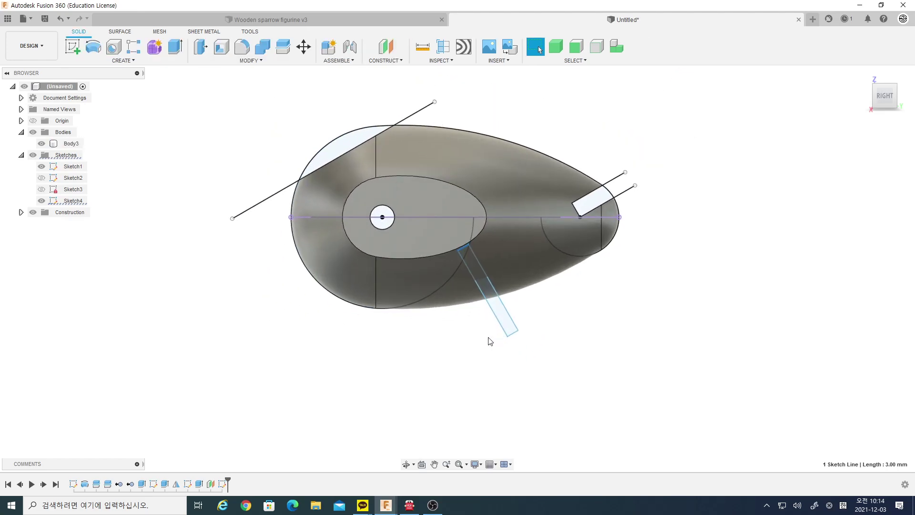
pyautogui.moveTo(488, 341)
pyautogui.keyDown('shift'); pyautogui.mouseDown(button='middle')
pyautogui.moveTo(487, 351)
pyautogui.moveTo(476, 334)
pyautogui.mouseUp(button='middle'); pyautogui.keyUp('shift')
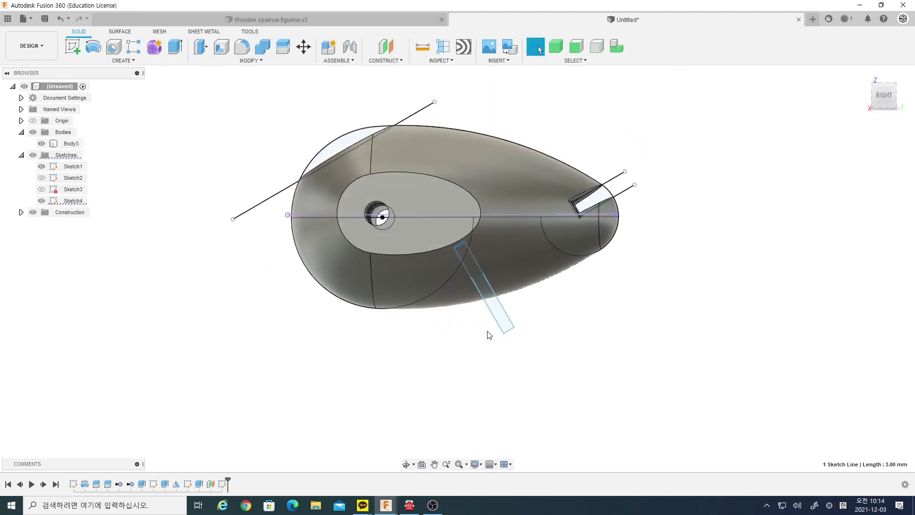
# Step: Revolve-cut the slot rectangle 360° around its sketch line, boring a round hole into Body3
pyautogui.click(125, 60)
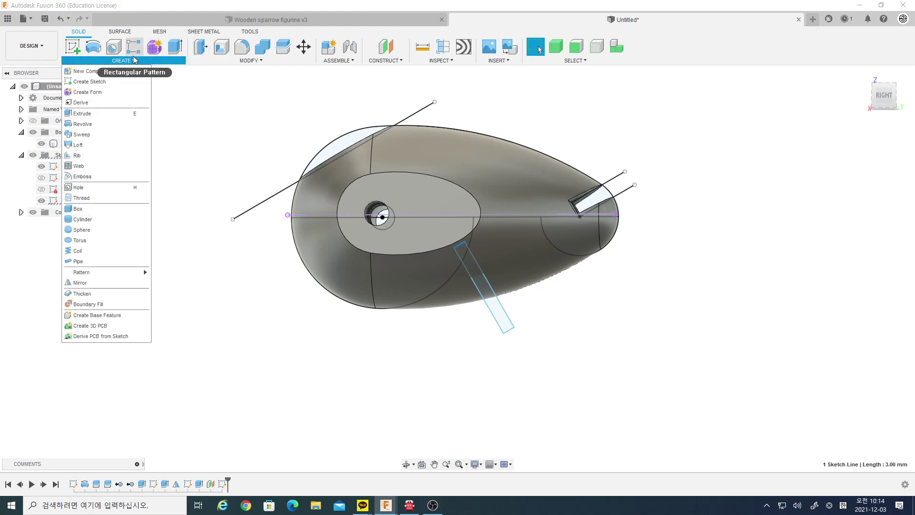
pyautogui.click(93, 47)
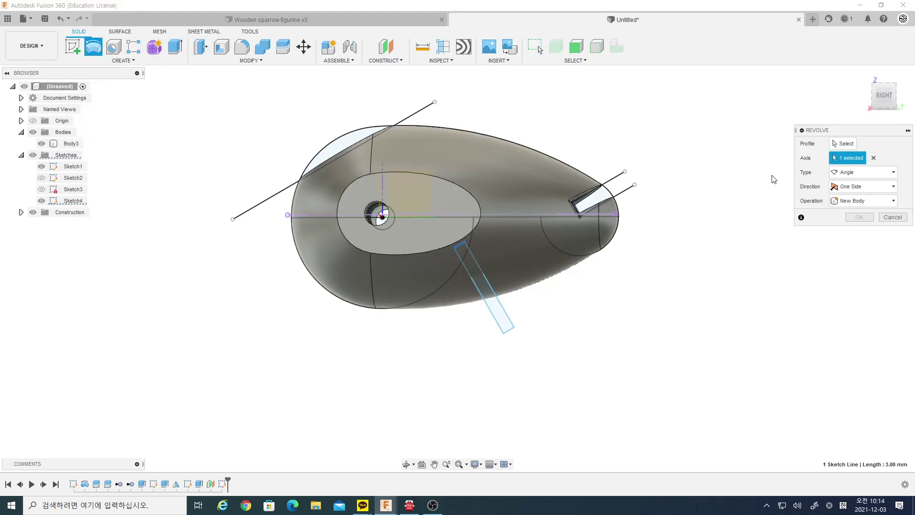
pyautogui.click(491, 300)
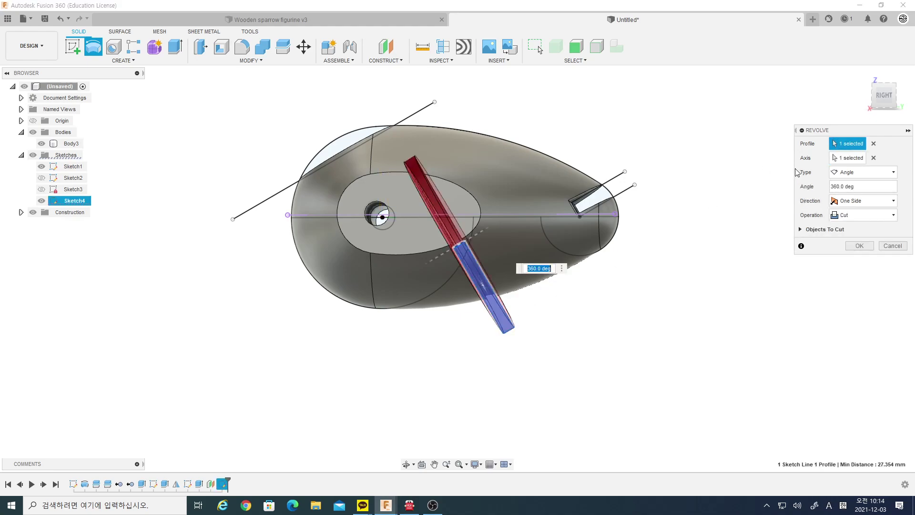
pyautogui.click(850, 160)
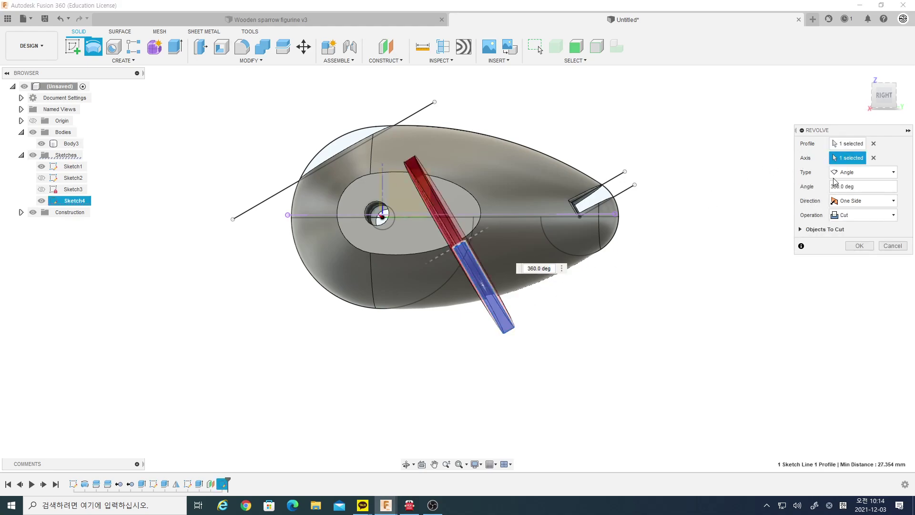
pyautogui.click(873, 157)
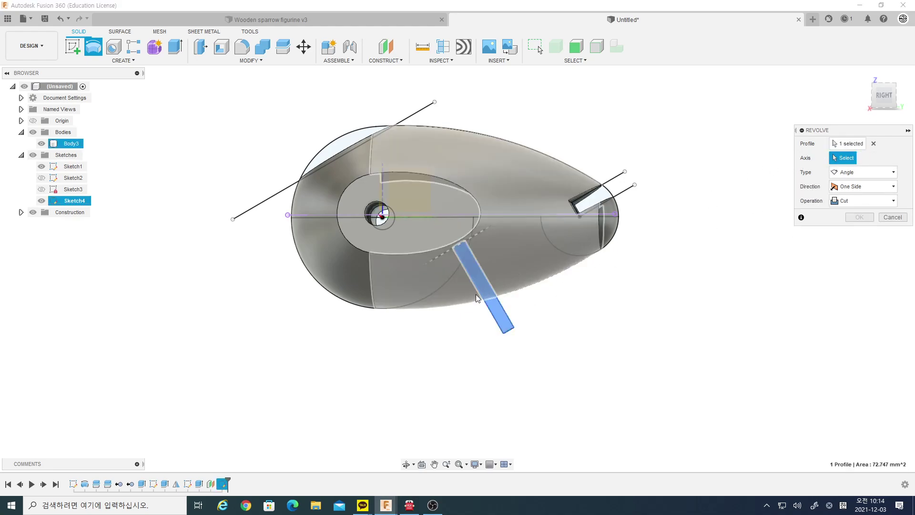
pyautogui.click(493, 315)
pyautogui.moveTo(613, 337)
pyautogui.keyDown('shift'); pyautogui.mouseDown(button='middle')
pyautogui.moveTo(543, 328)
pyautogui.moveTo(609, 348)
pyautogui.mouseUp(button='middle'); pyautogui.keyUp('shift')
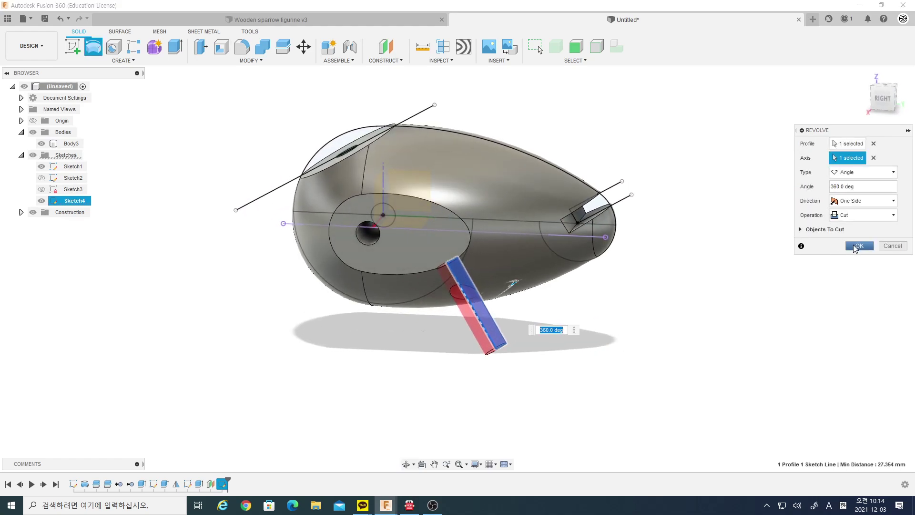
pyautogui.click(855, 246)
pyautogui.moveTo(436, 343)
pyautogui.keyDown('shift'); pyautogui.mouseDown(button='middle')
pyautogui.moveTo(464, 353)
pyautogui.moveTo(460, 300)
pyautogui.moveTo(436, 283)
pyautogui.mouseUp(button='middle'); pyautogui.keyUp('shift')
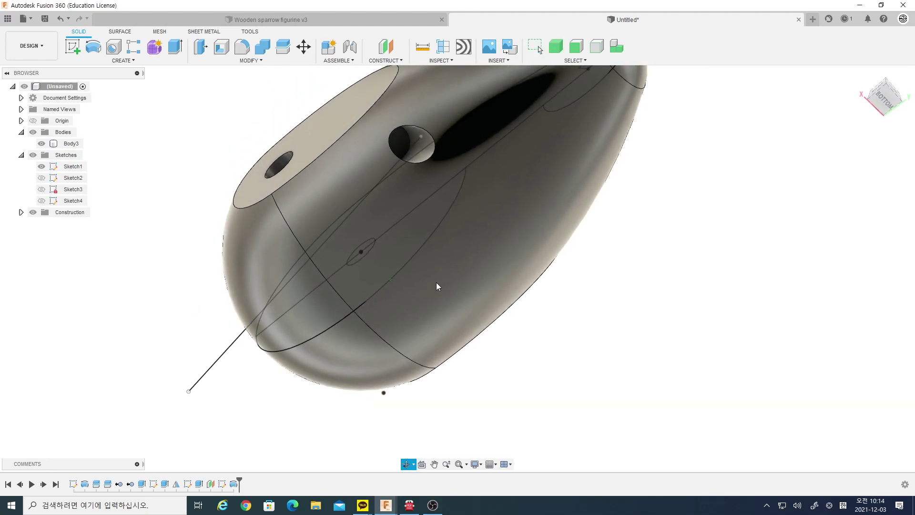
# Step: Start a Mirror and select the revolve-cut side hole as the feature to mirror
pyautogui.click(123, 61)
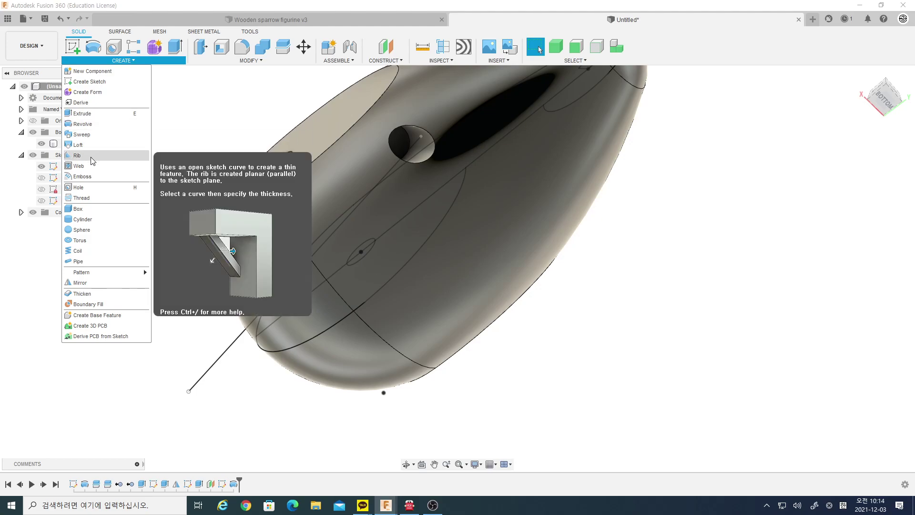
pyautogui.click(81, 283)
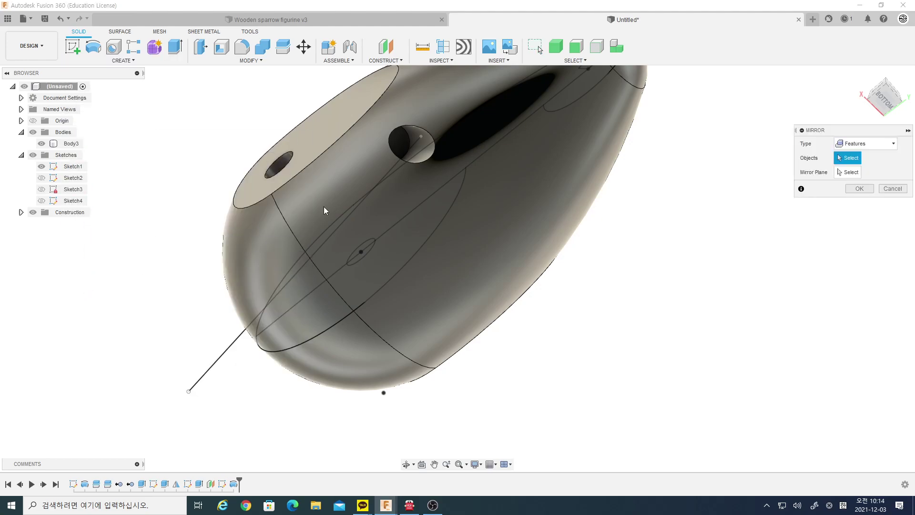
pyautogui.scroll(3, 403, 144)
pyautogui.scroll(3, 439, 145)
pyautogui.click(395, 149)
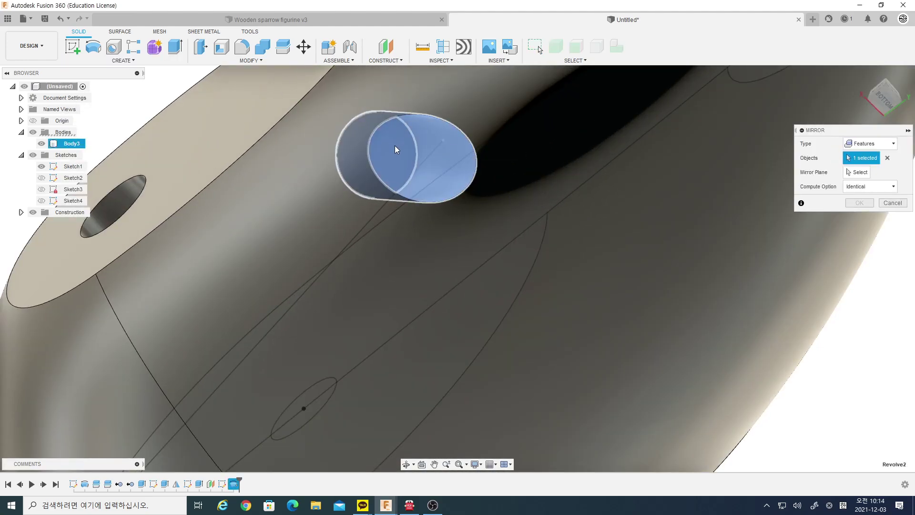
pyautogui.scroll(-3, 400, 171)
pyautogui.scroll(-3, 477, 190)
pyautogui.scroll(-1, 761, 183)
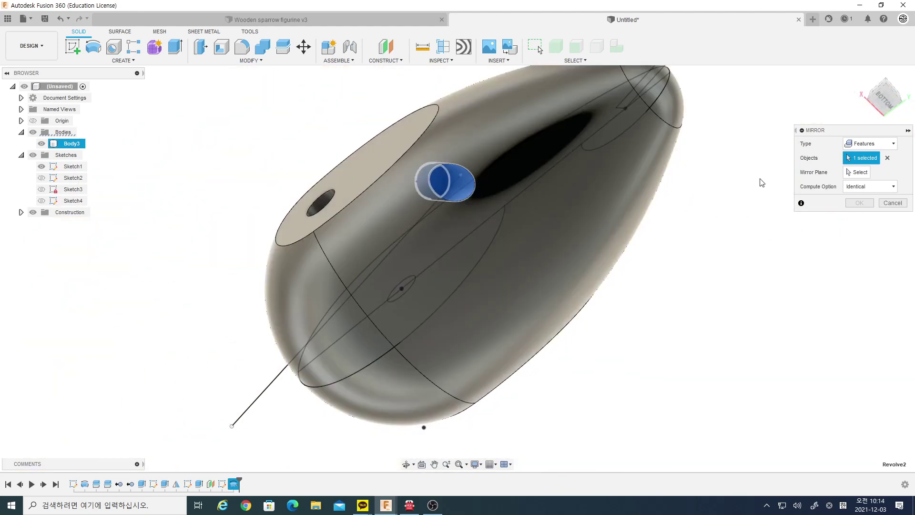
# Step: Mirror the hole across the origin plane, keeping Features type and Identical compute
pyautogui.click(870, 148)
pyautogui.click(865, 174)
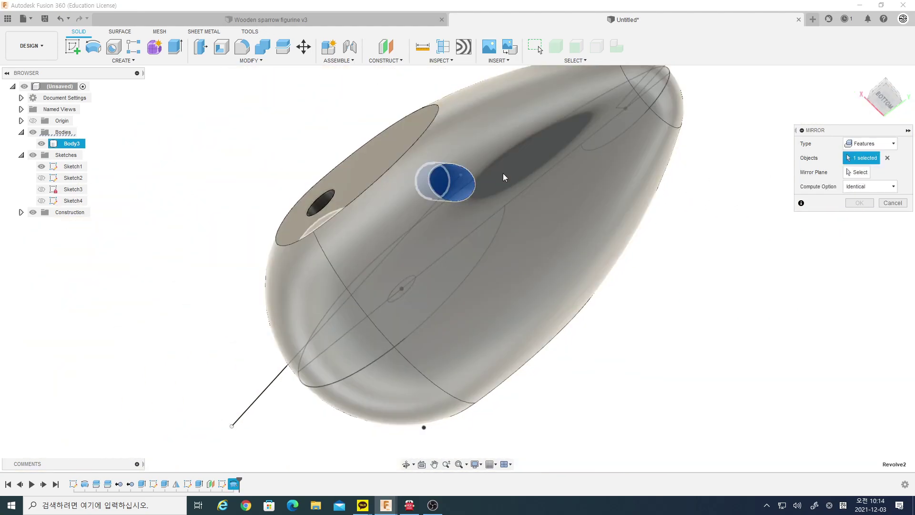
pyautogui.click(853, 173)
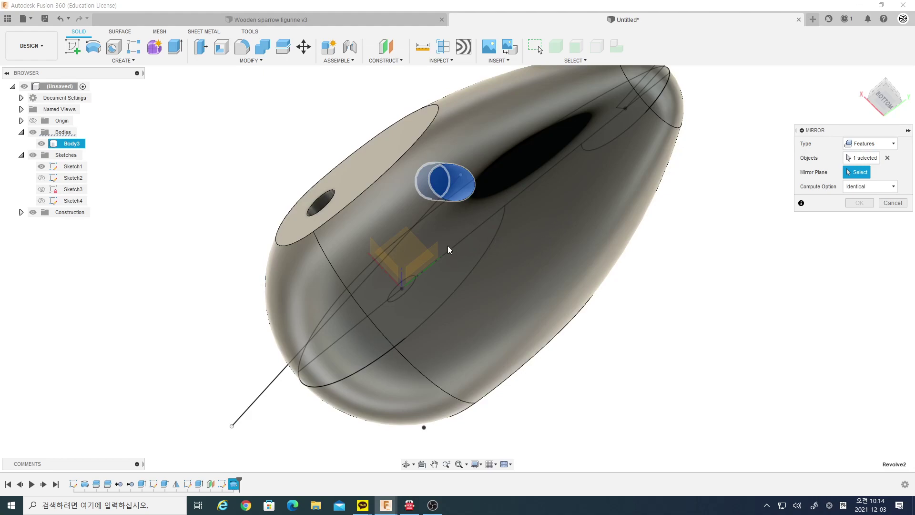
pyautogui.scroll(-2, 448, 245)
pyautogui.scroll(-2, 439, 239)
pyautogui.scroll(-3, 441, 231)
pyautogui.scroll(-1, 445, 214)
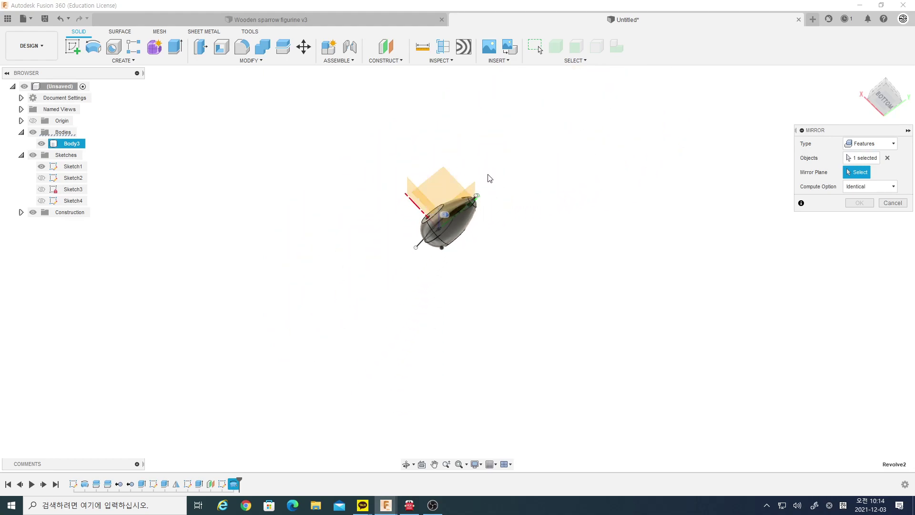
pyautogui.click(859, 186)
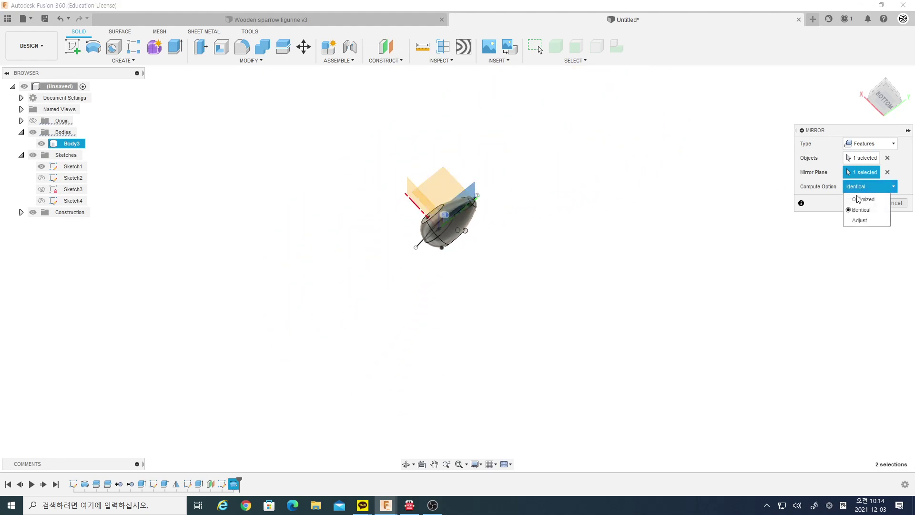
pyautogui.click(863, 201)
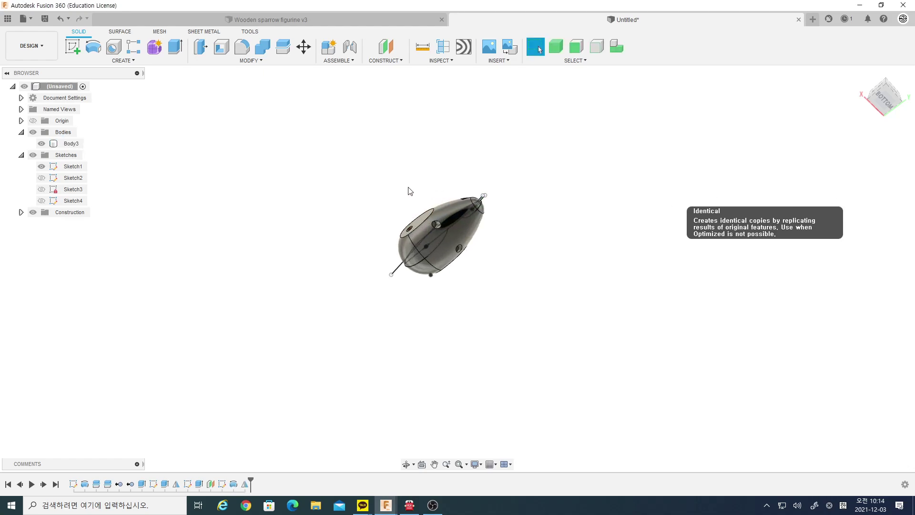
pyautogui.scroll(2, 409, 191)
pyautogui.moveTo(402, 188)
pyautogui.keyDown('shift'); pyautogui.mouseDown(button='middle')
pyautogui.moveTo(443, 415)
pyautogui.moveTo(443, 333)
pyautogui.moveTo(465, 404)
pyautogui.moveTo(453, 372)
pyautogui.moveTo(443, 411)
pyautogui.mouseUp(button='middle'); pyautogui.keyUp('shift')
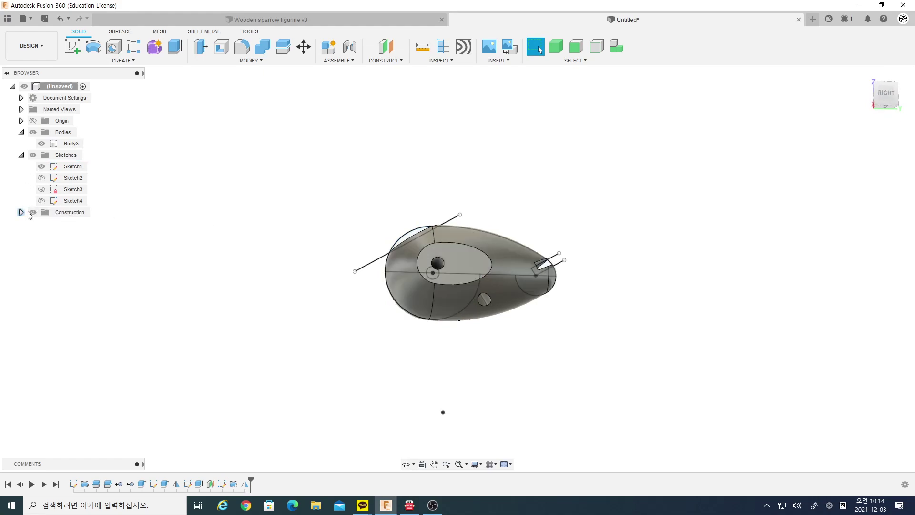
# Step: Hide Body3 and Sketch1, then create a 20 mm sphere, Body4, centred on the origin
pyautogui.click(42, 144)
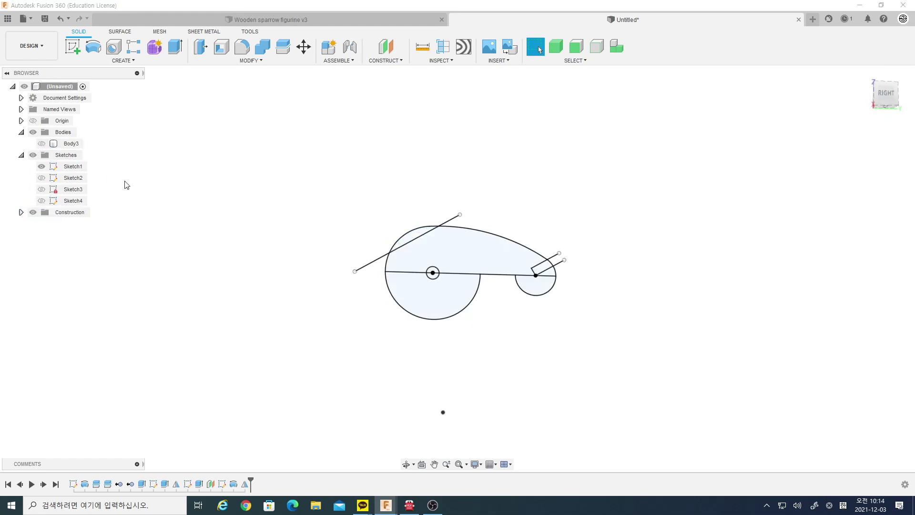
pyautogui.click(42, 167)
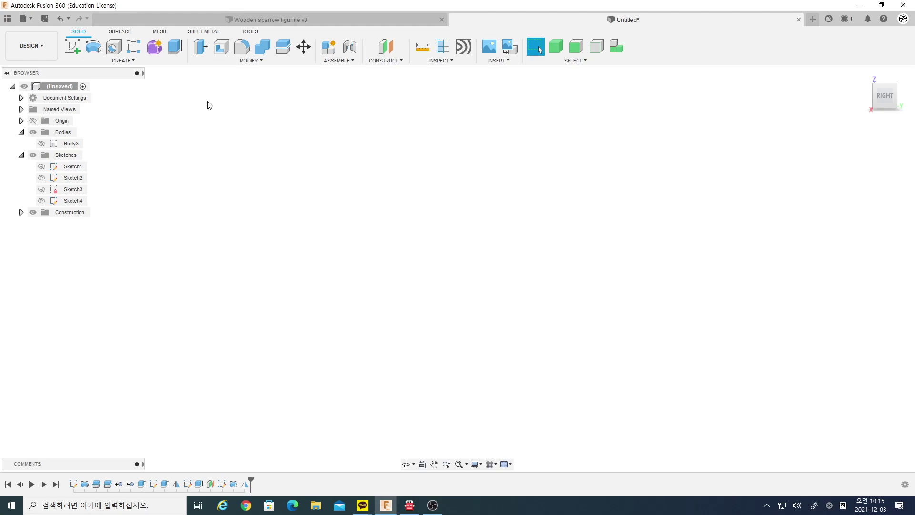
pyautogui.click(109, 59)
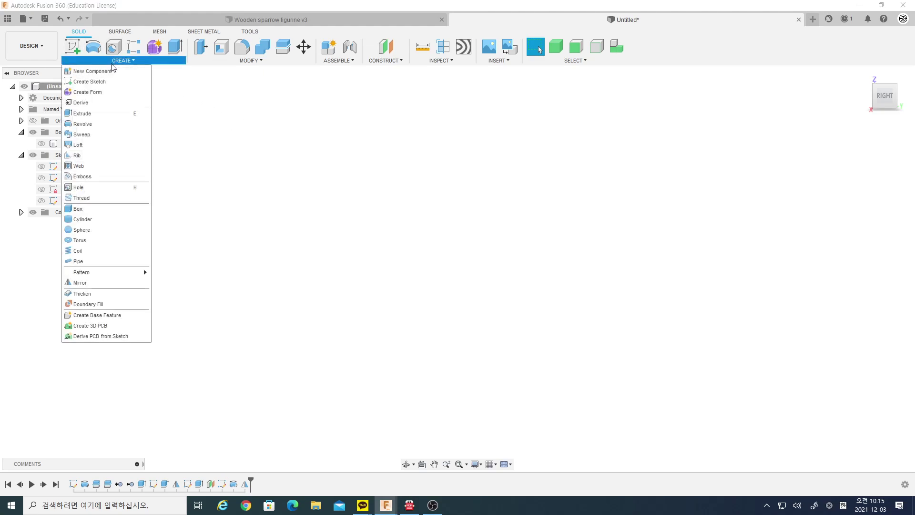
pyautogui.click(82, 229)
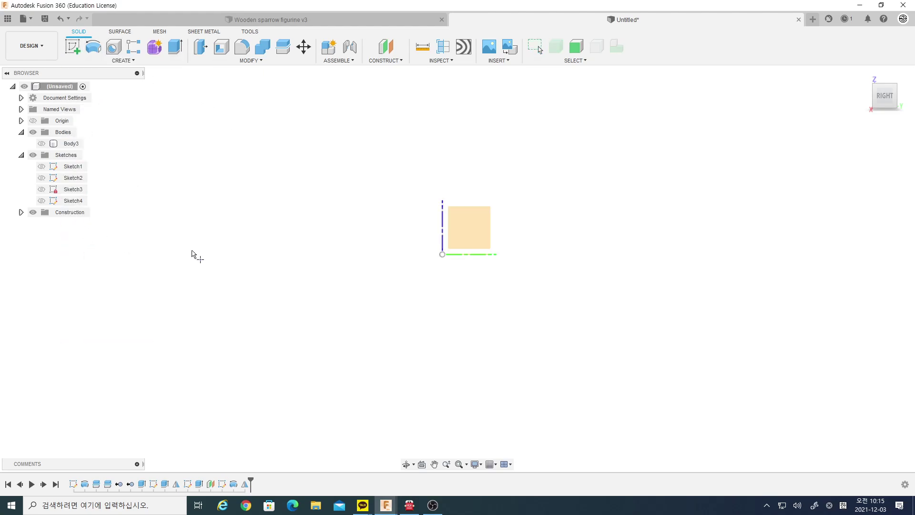
pyautogui.click(465, 238)
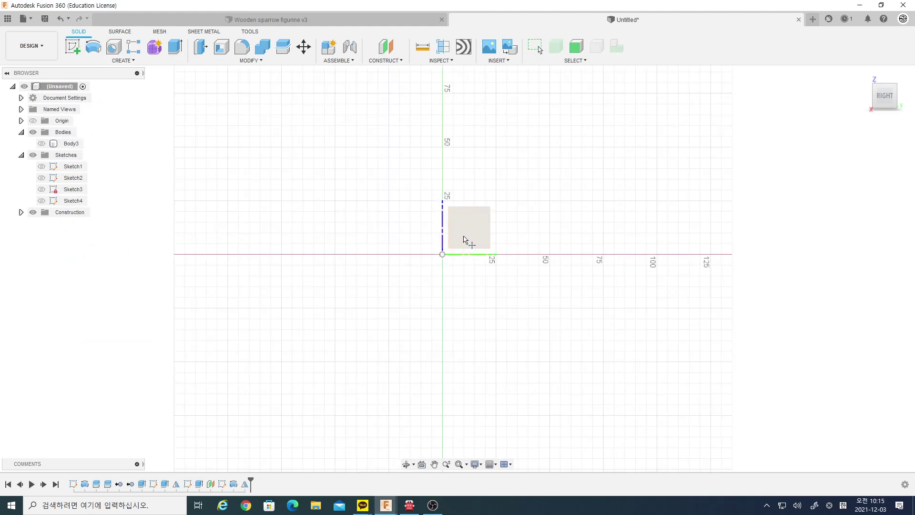
pyautogui.click(443, 255)
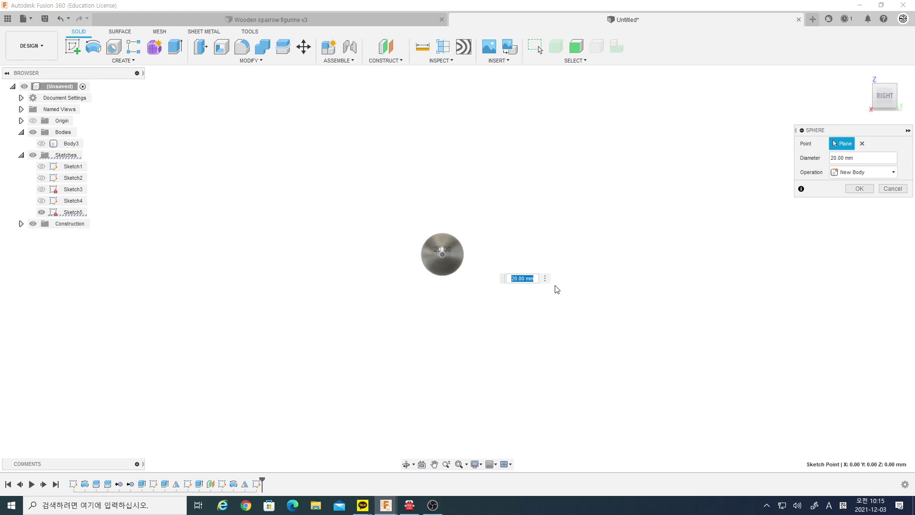
pyautogui.write('0')
pyautogui.press('Return')
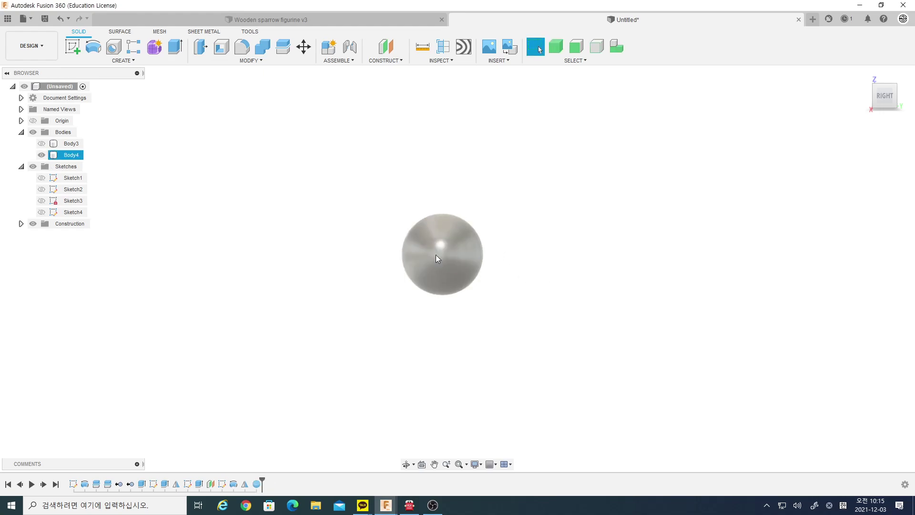
pyautogui.scroll(3, 437, 272)
# Step: On a new sketch plane, draw a vertical and horizontal L-shaped line beside the sphere
pyautogui.click(72, 46)
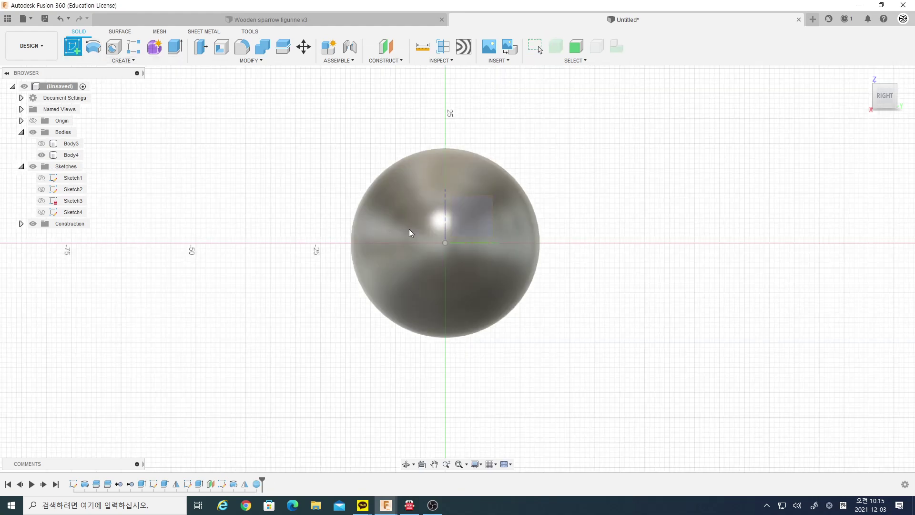
pyautogui.click(476, 219)
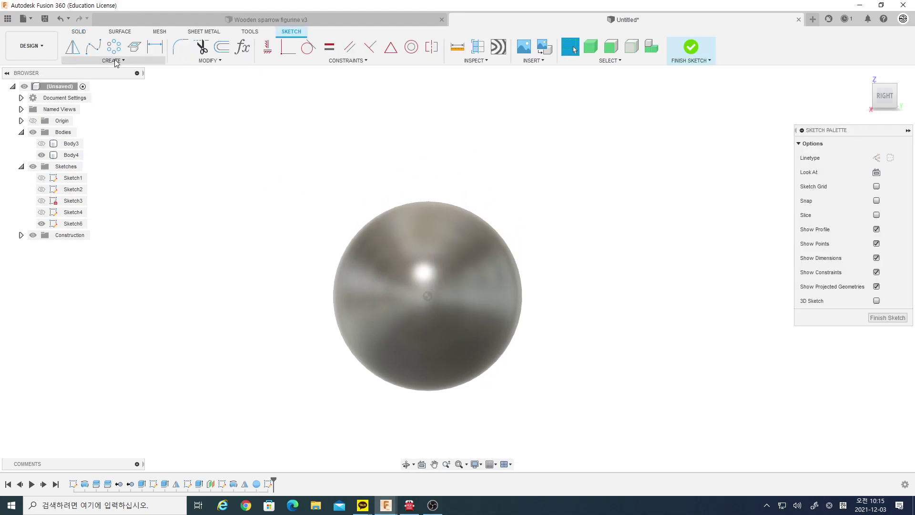
pyautogui.click(106, 61)
pyautogui.click(344, 215)
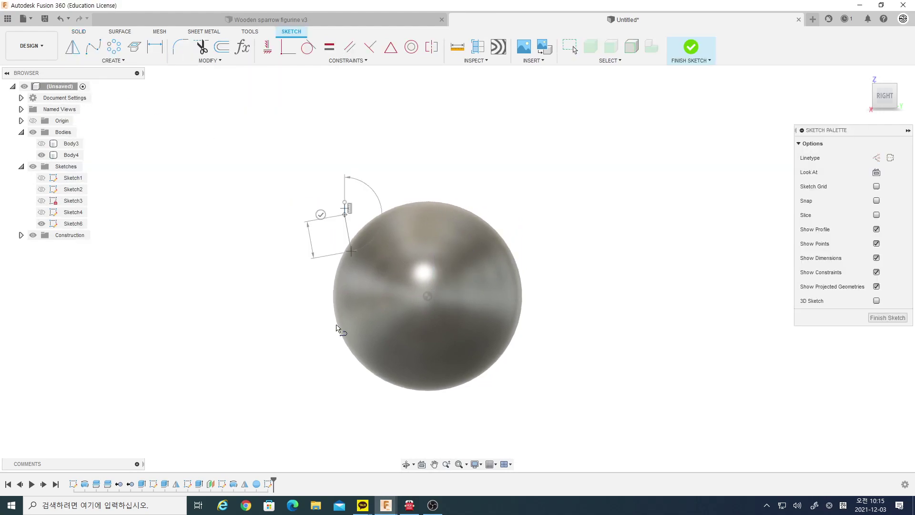
pyautogui.click(345, 365)
pyautogui.click(572, 366)
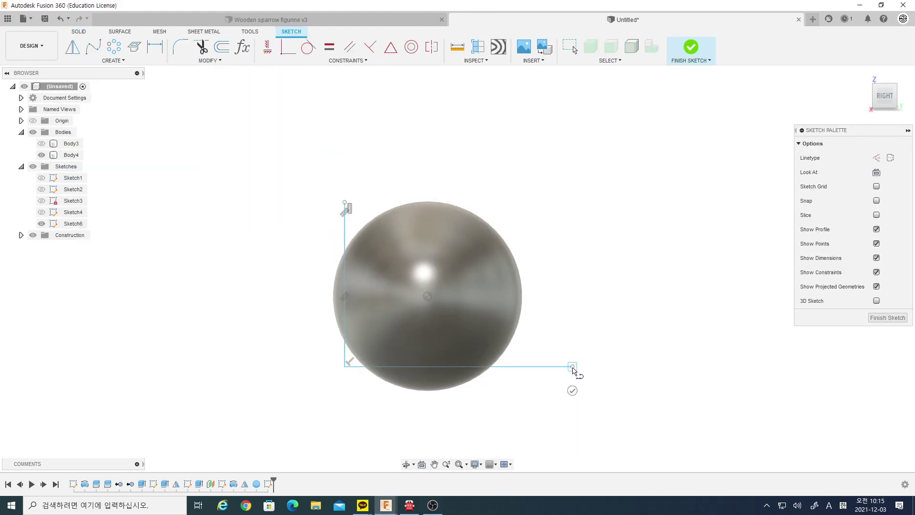
pyautogui.press('Escape')
pyautogui.click(396, 270)
pyautogui.moveTo(292, 167); pyautogui.dragTo(370, 227)
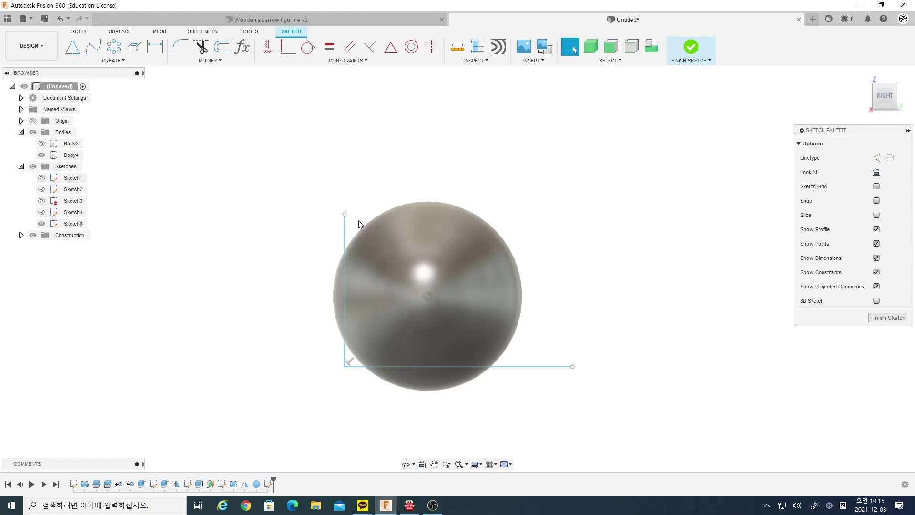
# Step: Dimension the lines 17 mm left of and 14 mm below the sphere centre
pyautogui.press('d')
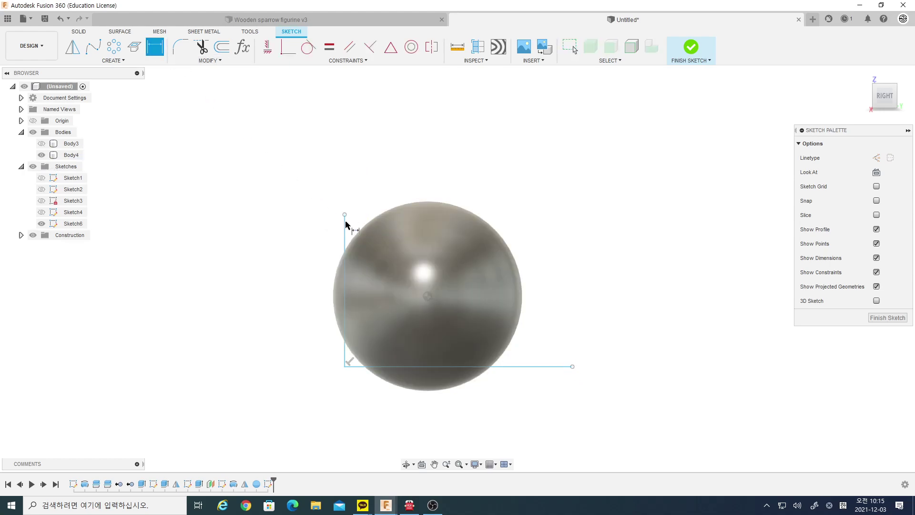
pyautogui.click(345, 229)
pyautogui.click(429, 297)
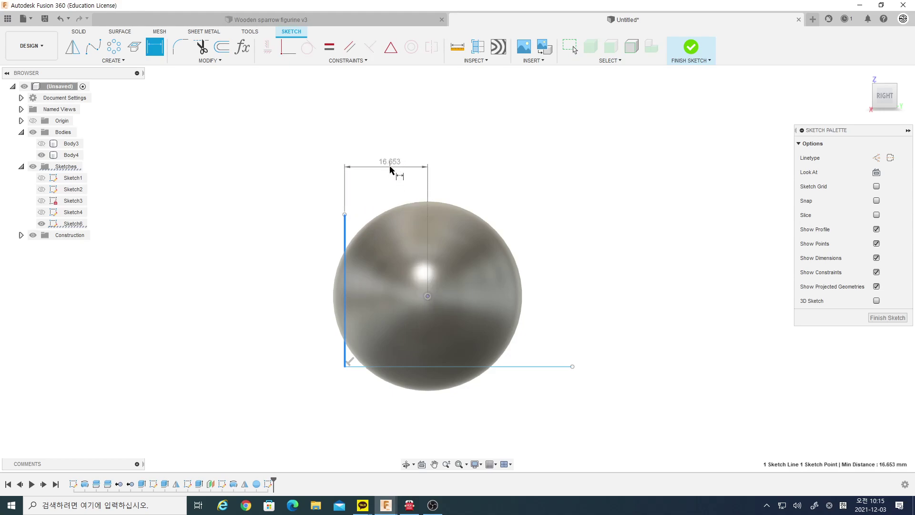
pyautogui.click(390, 176)
pyautogui.write('17')
pyautogui.press('Return')
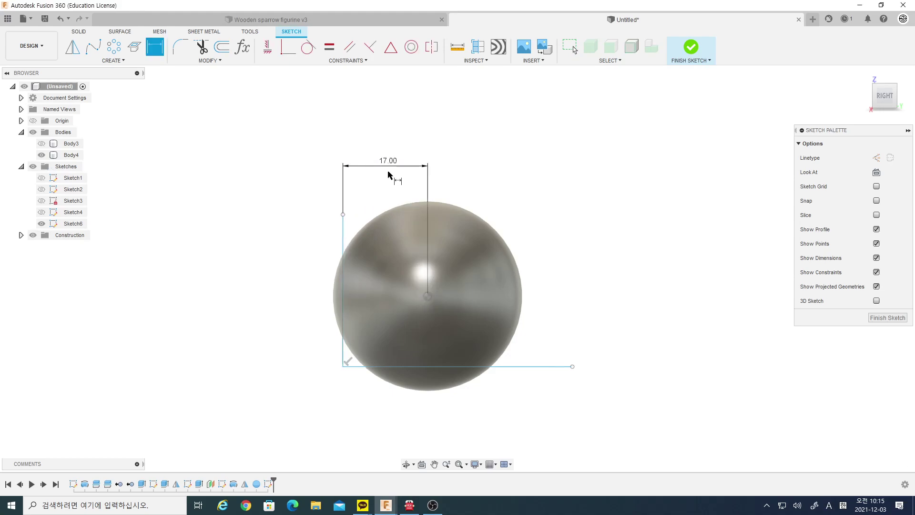
pyautogui.click(427, 296)
pyautogui.click(441, 367)
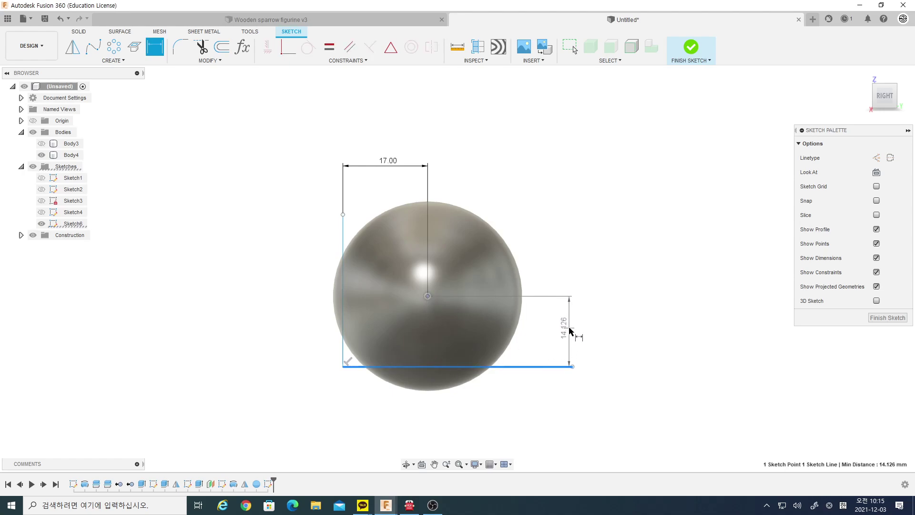
pyautogui.click(572, 335)
pyautogui.write('14')
pyautogui.press('Return')
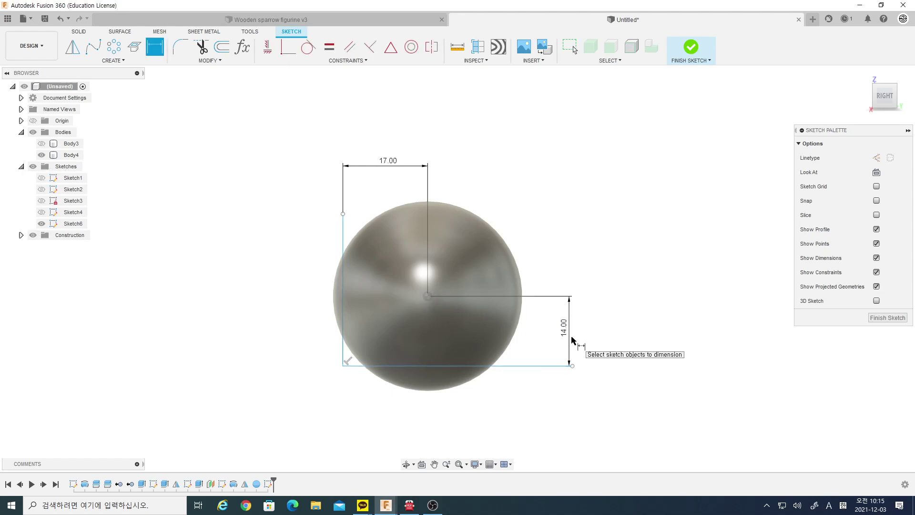
pyautogui.scroll(-3, 441, 310)
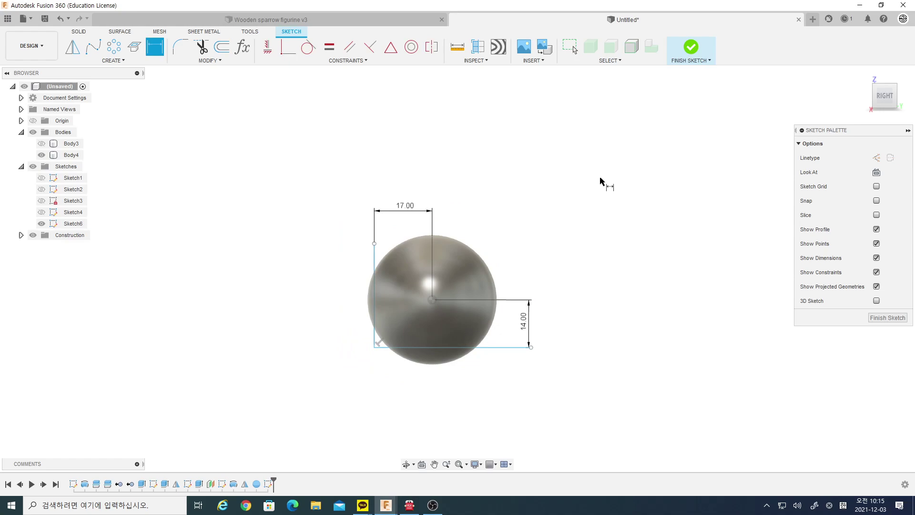
# Step: Finish the sketch and split the sphere along the L-shaped line
pyautogui.click(687, 53)
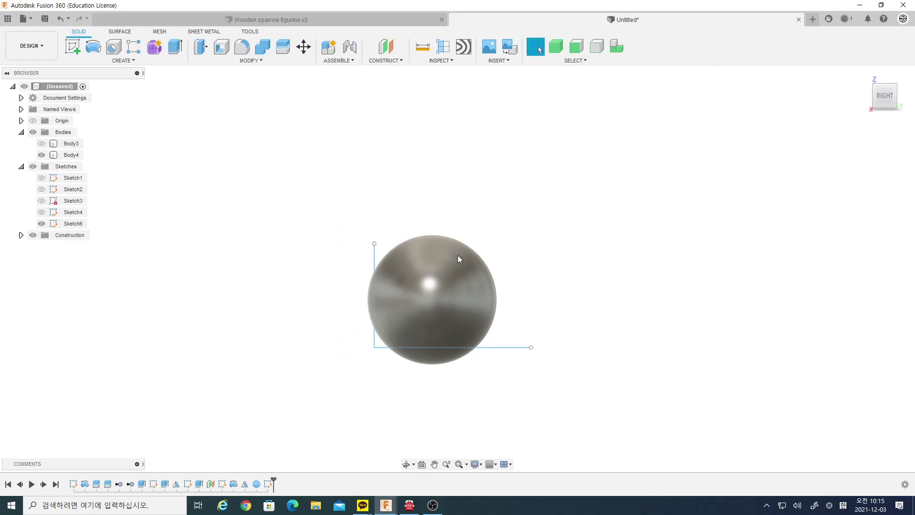
pyautogui.scroll(1, 360, 343)
pyautogui.scroll(2, 359, 343)
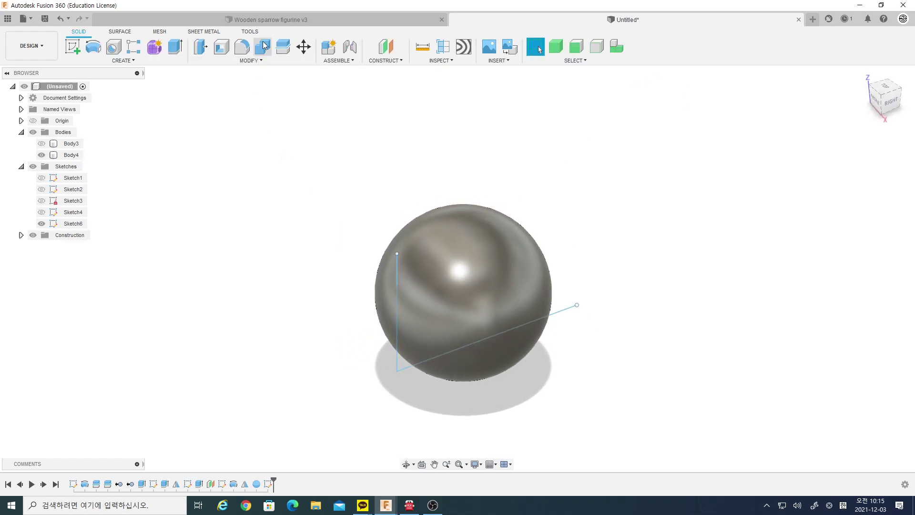
pyautogui.click(283, 46)
pyautogui.click(502, 283)
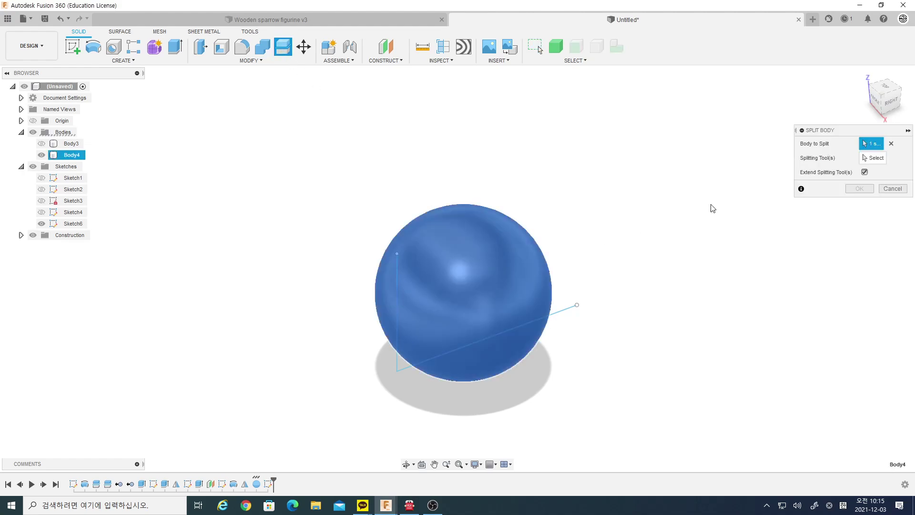
pyautogui.click(874, 160)
pyautogui.click(397, 369)
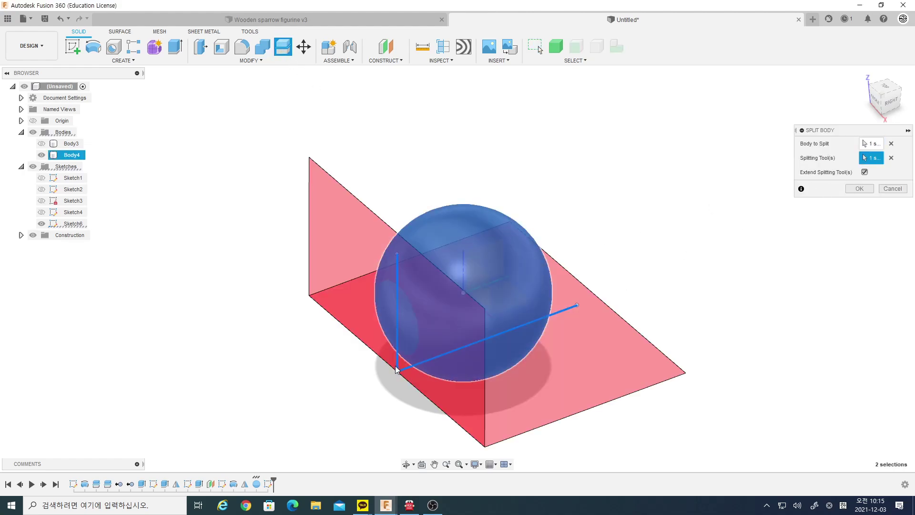
pyautogui.click(859, 188)
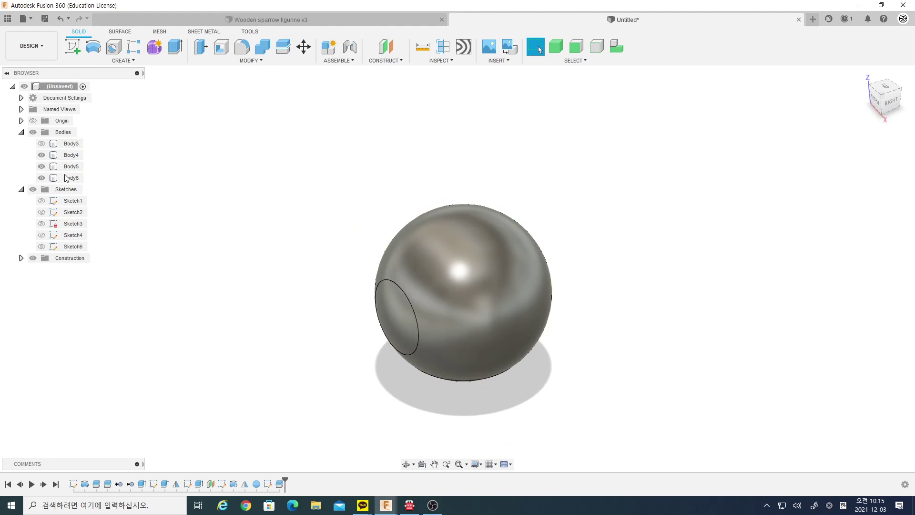
# Step: Remove the cut-off caps Body6 and Body5, leaving the flattened head
pyautogui.click(66, 179)
pyautogui.rightClick(65, 184)
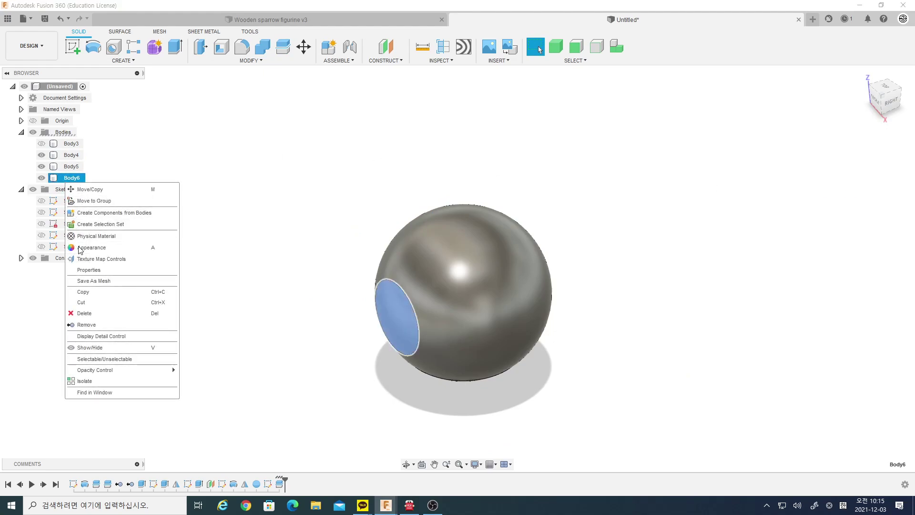
pyautogui.click(84, 313)
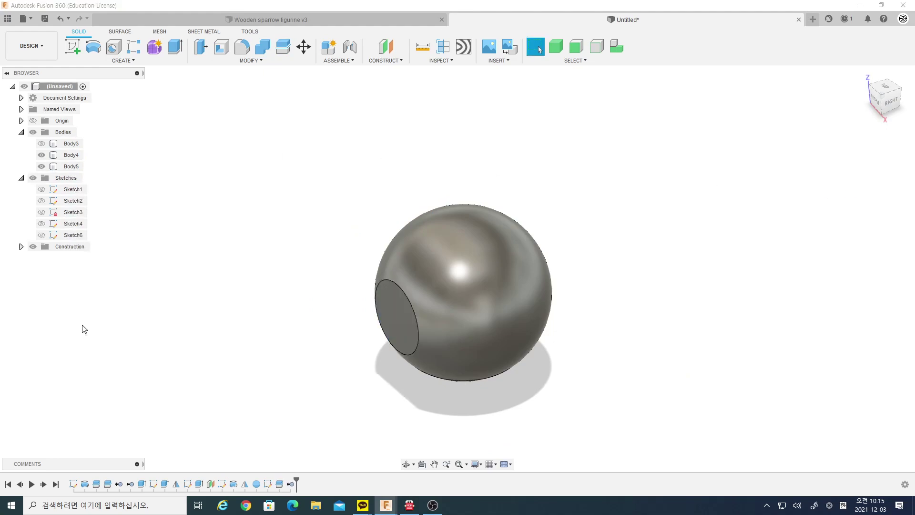
pyautogui.click(72, 168)
pyautogui.rightClick(71, 169)
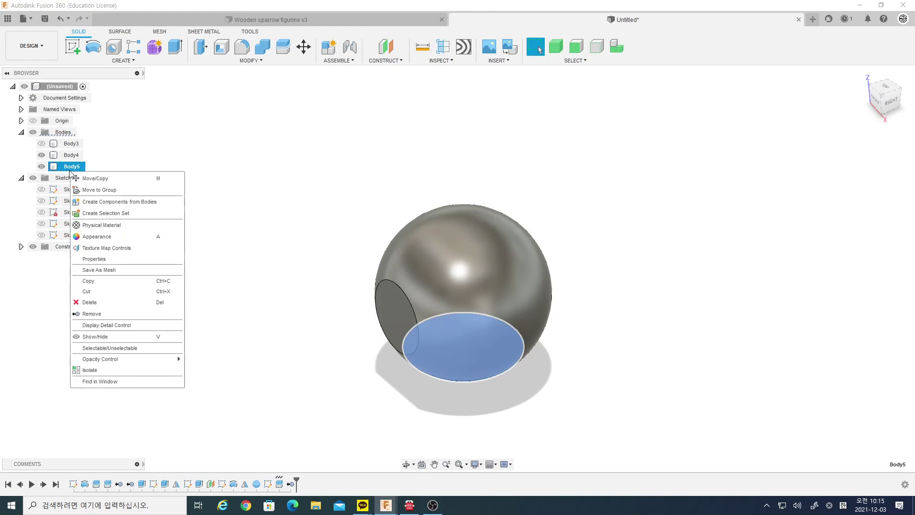
pyautogui.click(92, 314)
pyautogui.moveTo(385, 394)
pyautogui.keyDown('shift'); pyautogui.mouseDown(button='middle')
pyautogui.moveTo(420, 341)
pyautogui.moveTo(395, 377)
pyautogui.mouseUp(button='middle'); pyautogui.keyUp('shift')
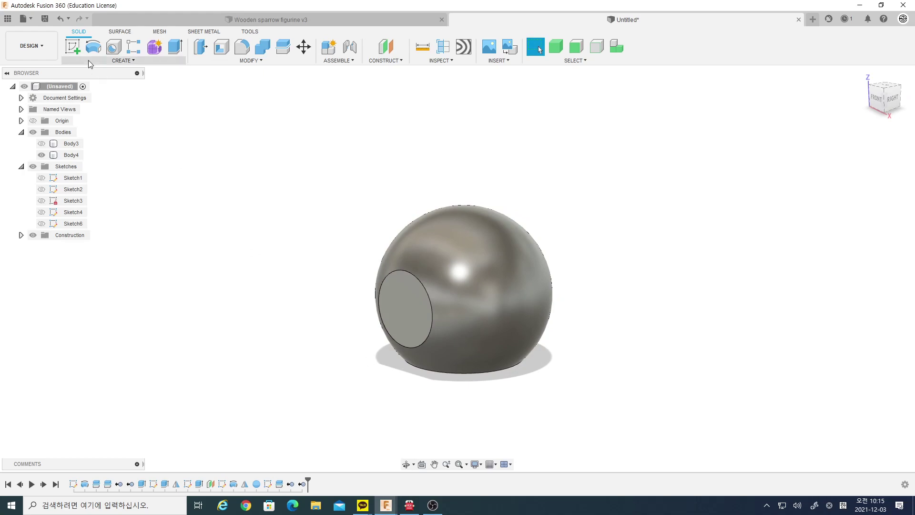
# Step: Start a new sketch and draw a diagonal line left of the head
pyautogui.click(72, 46)
pyautogui.click(483, 268)
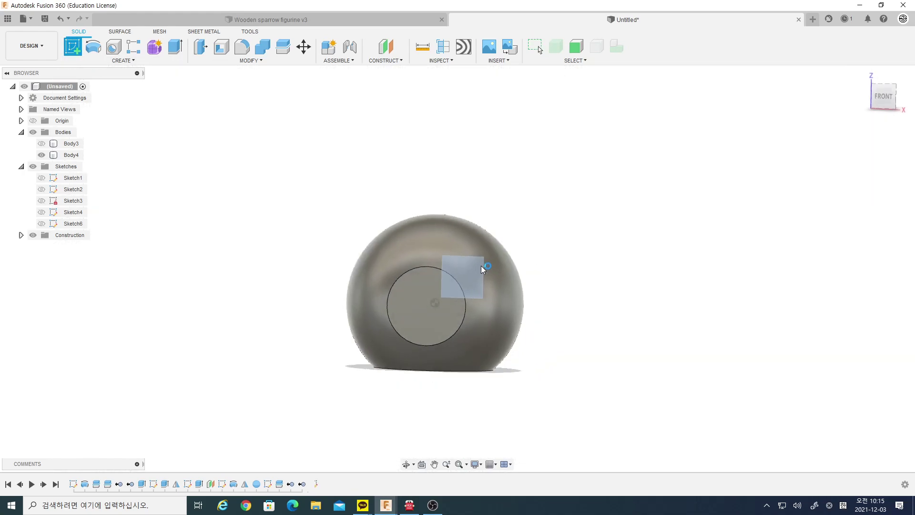
pyautogui.click(124, 60)
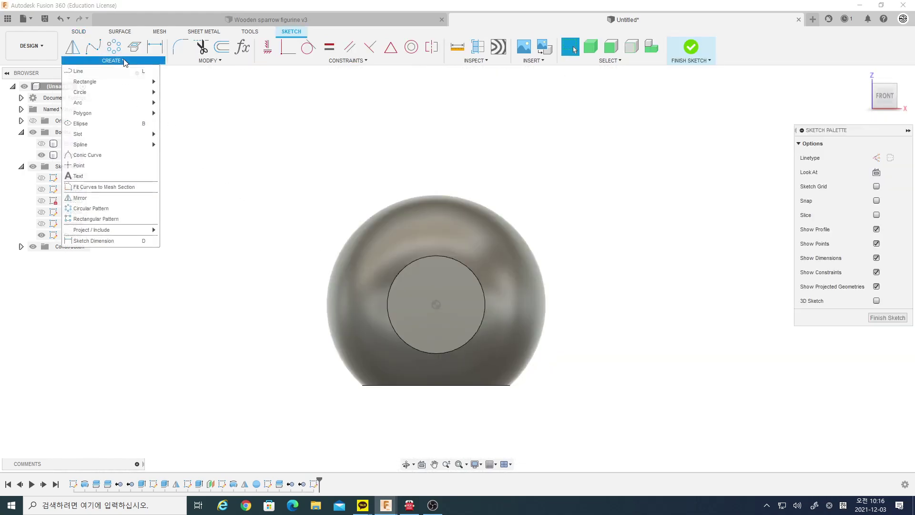
pyautogui.click(78, 71)
pyautogui.click(424, 168)
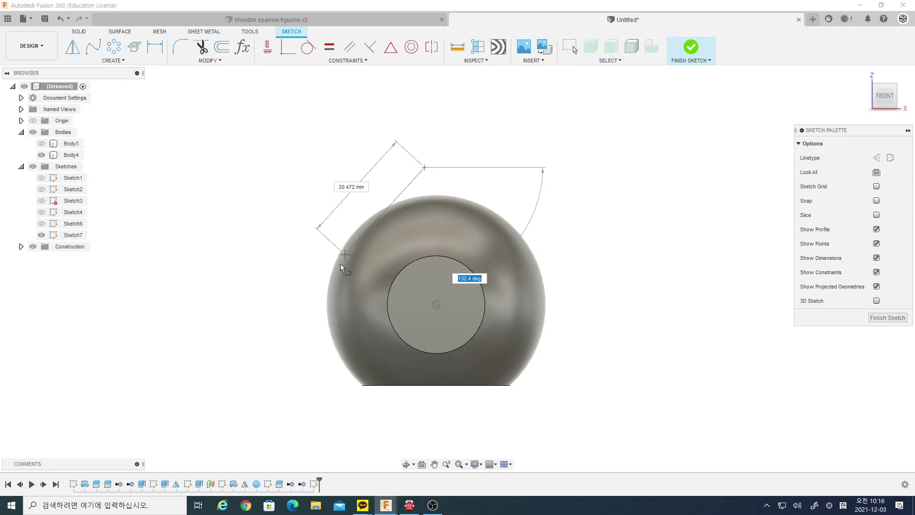
pyautogui.click(301, 319)
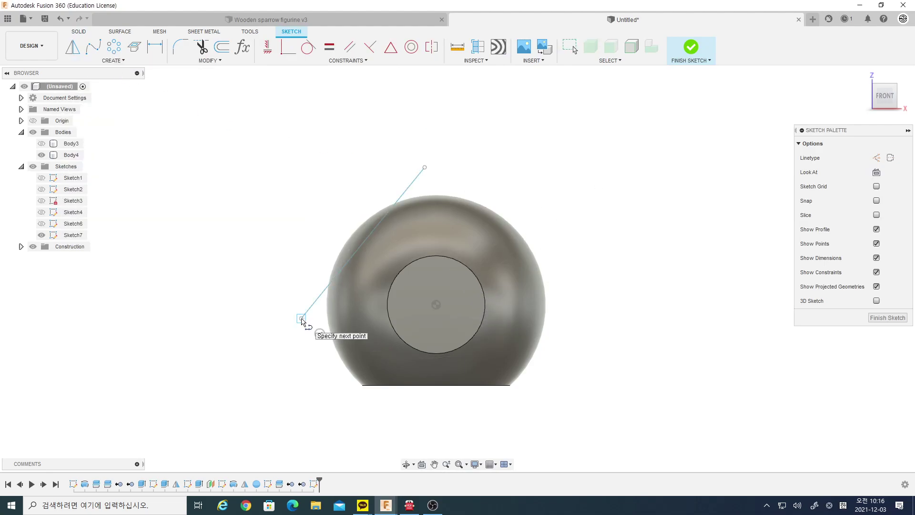
pyautogui.press('Escape')
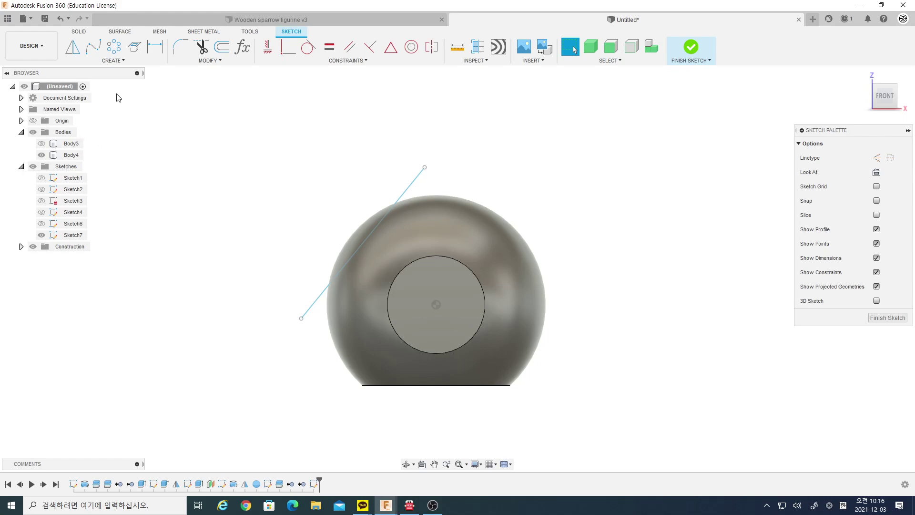
# Step: Draw a vertical construction line up from the flat circle's centre
pyautogui.rightClick(152, 125)
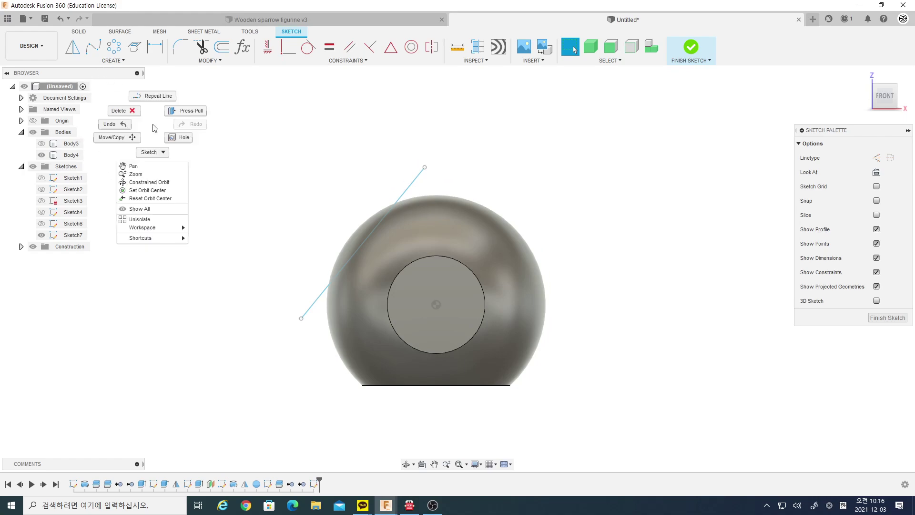
pyautogui.click(155, 97)
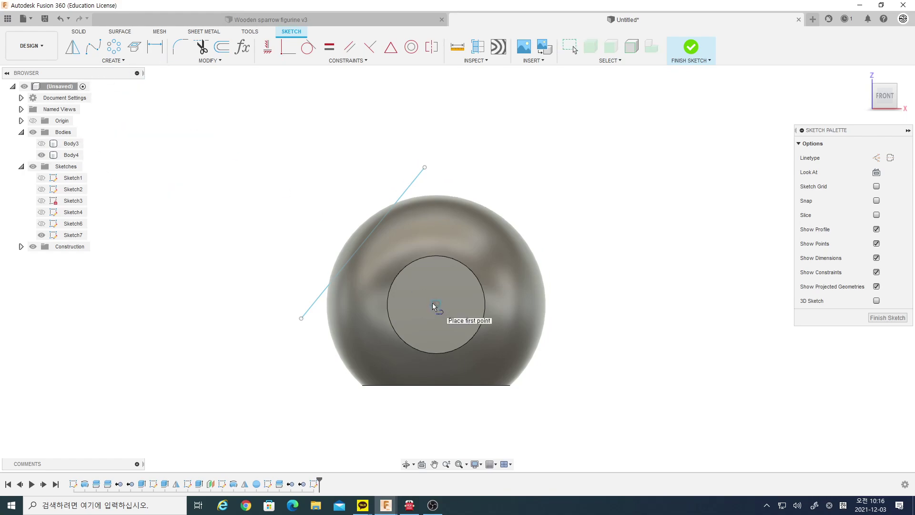
pyautogui.click(436, 304)
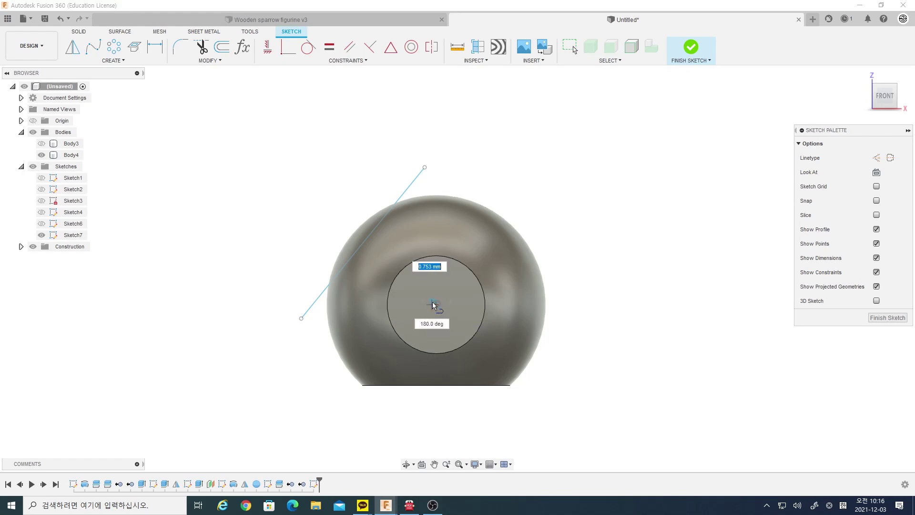
pyautogui.doubleClick(436, 224)
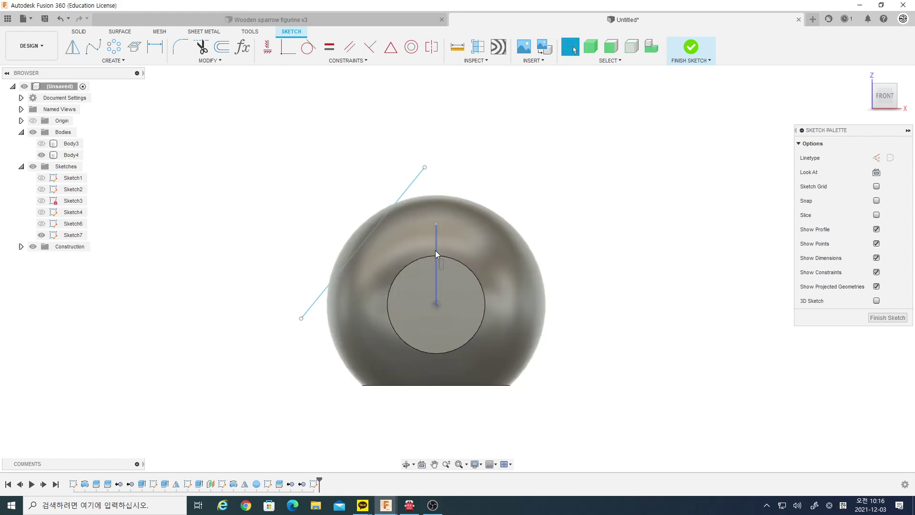
pyautogui.click(874, 158)
pyautogui.click(660, 160)
# Step: Dimension the diagonal line 15° from the vertical and 18 mm from the centre
pyautogui.press('d')
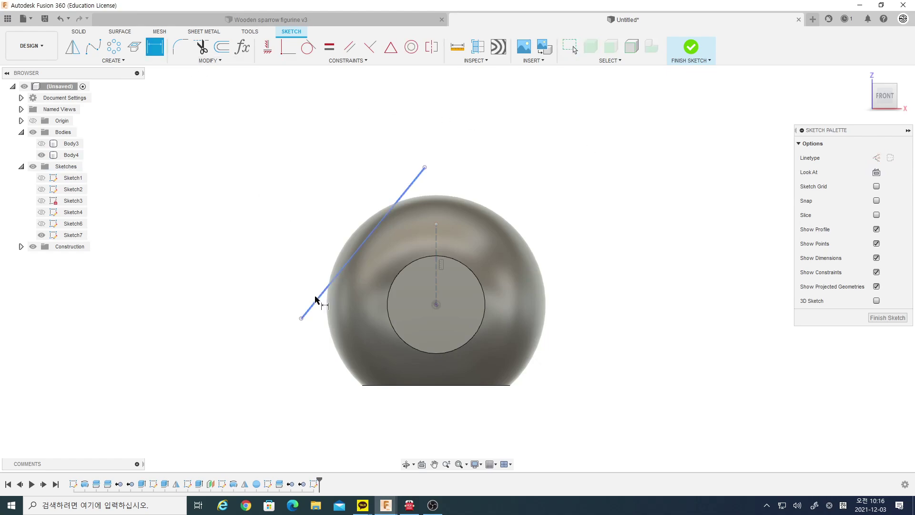
pyautogui.click(316, 299)
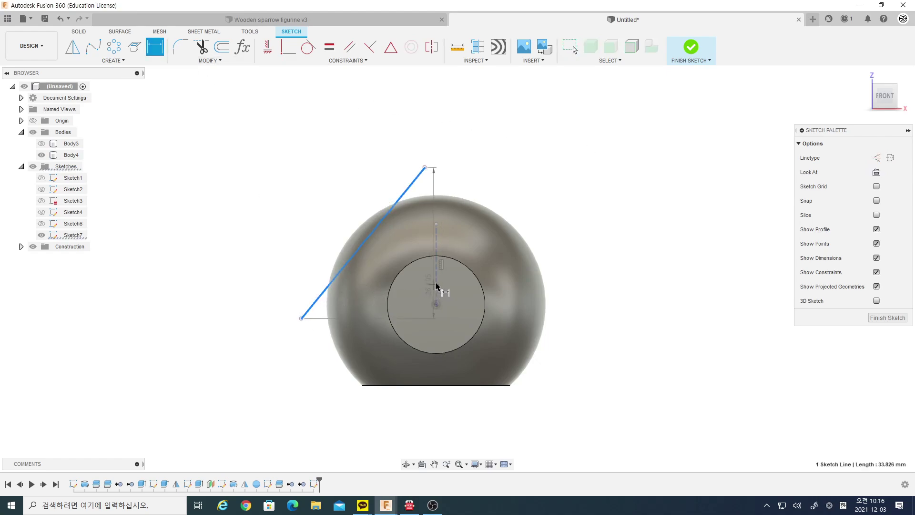
pyautogui.click(436, 285)
pyautogui.click(395, 416)
pyautogui.write('15')
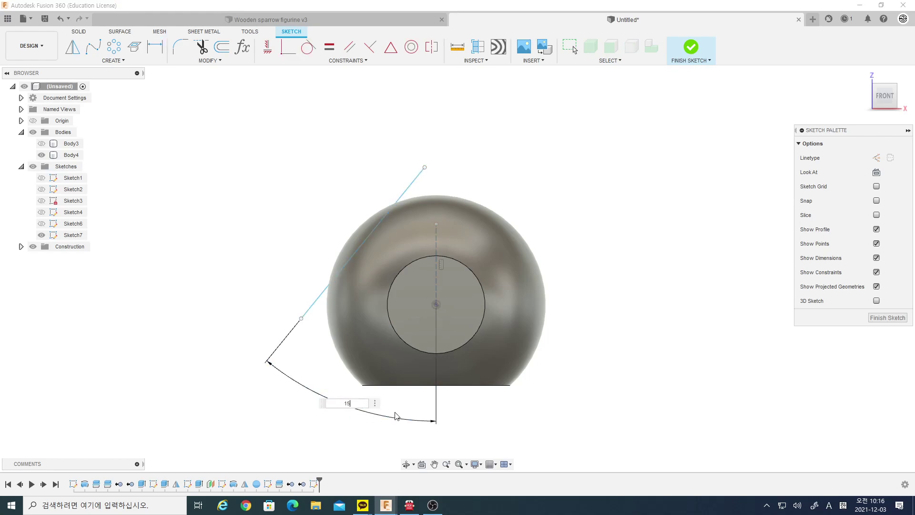
pyautogui.press('Return')
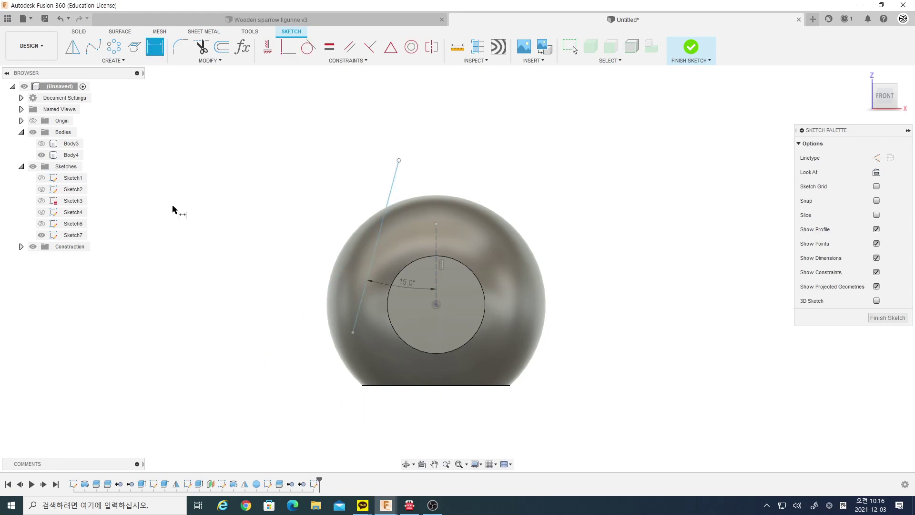
pyautogui.click(374, 259)
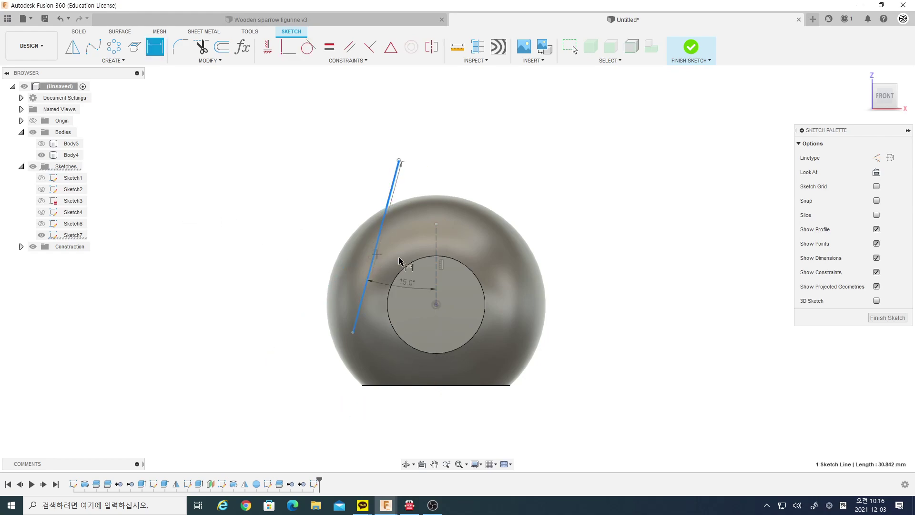
pyautogui.click(436, 305)
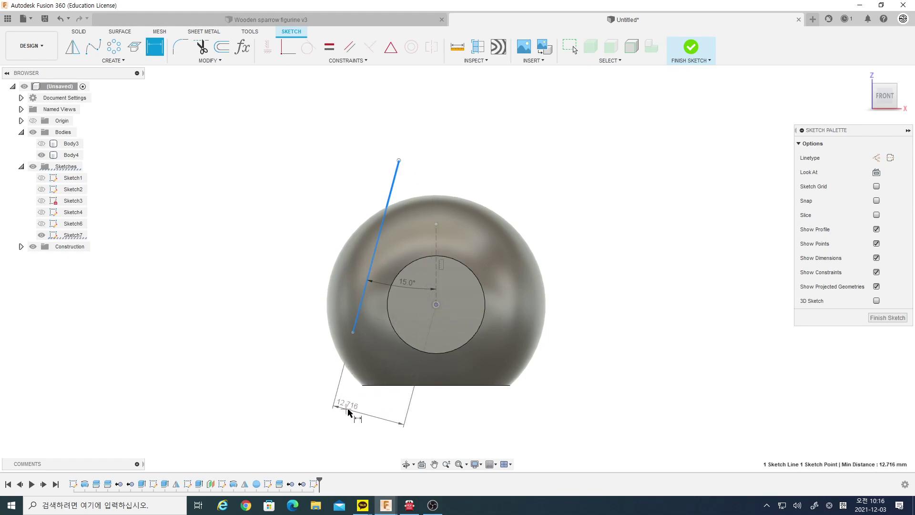
pyautogui.click(351, 411)
pyautogui.write('18')
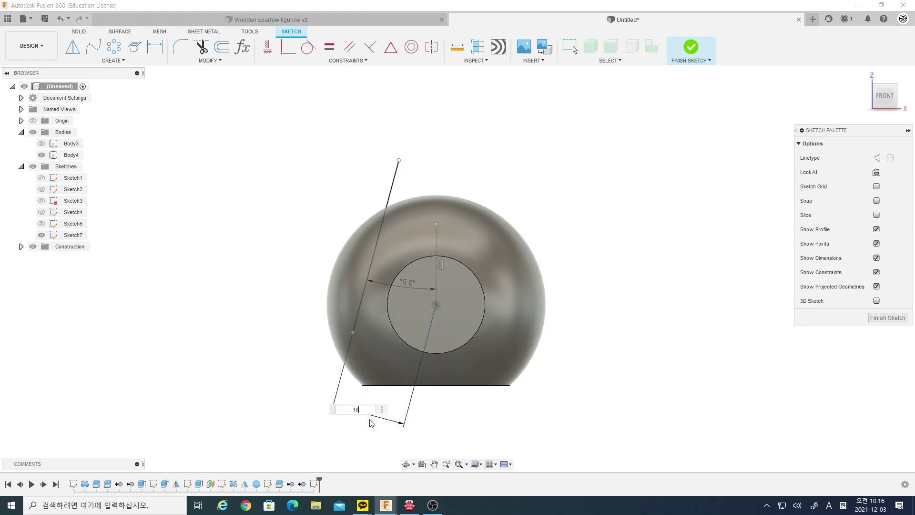
pyautogui.press('Return')
pyautogui.press('Escape')
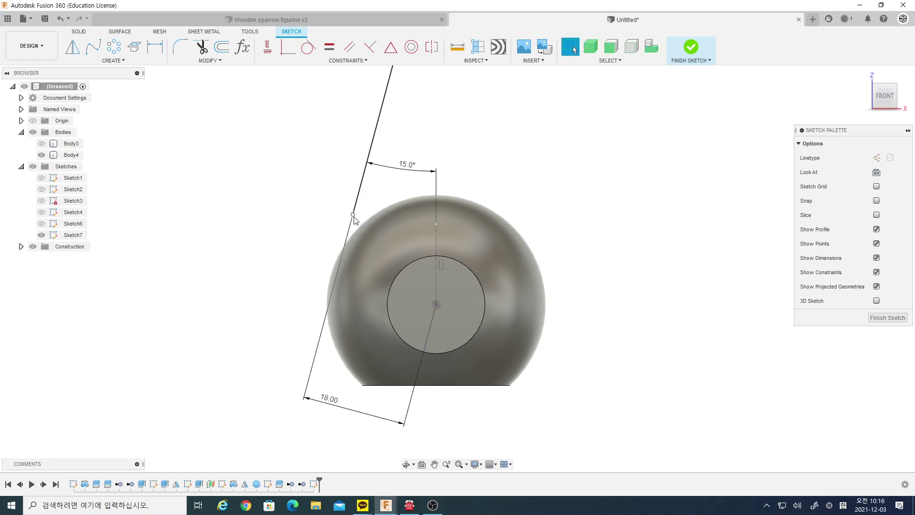
# Step: Shorten the angled line, finish the sketch, and split the head sphere along it
pyautogui.scroll(-3, 380, 208)
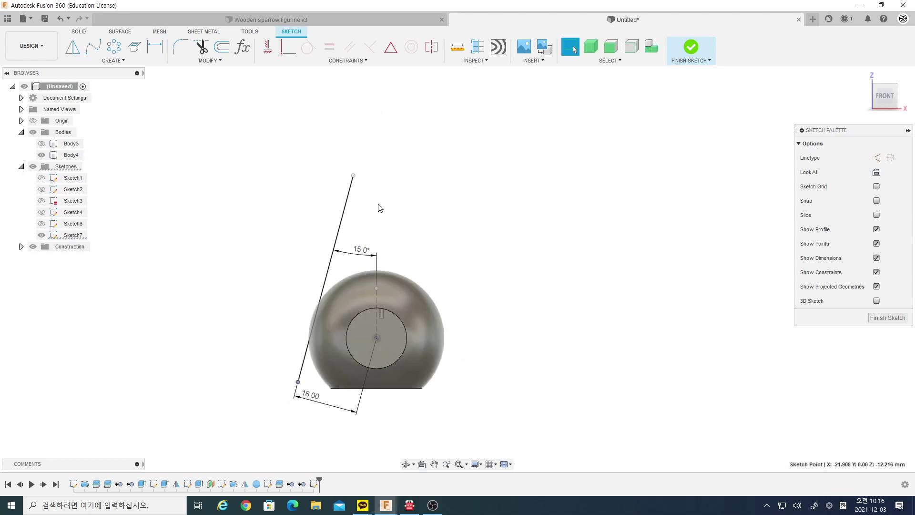
pyautogui.moveTo(352, 178); pyautogui.dragTo(331, 271)
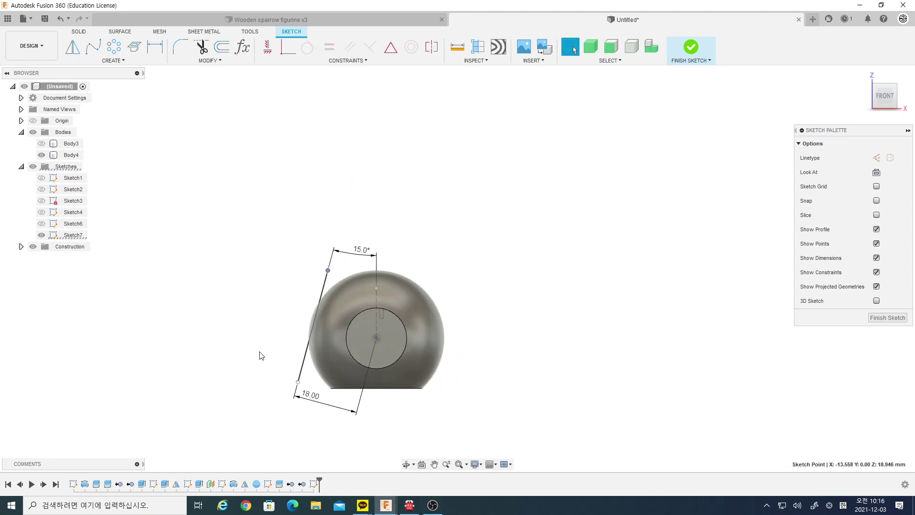
pyautogui.scroll(3, 267, 355)
pyautogui.scroll(2, 267, 355)
pyautogui.click(691, 47)
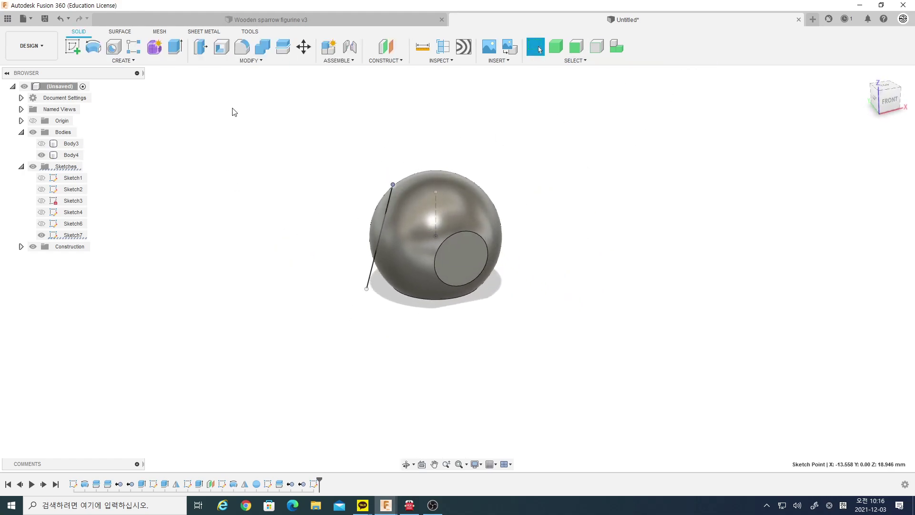
pyautogui.click(283, 46)
pyautogui.click(451, 200)
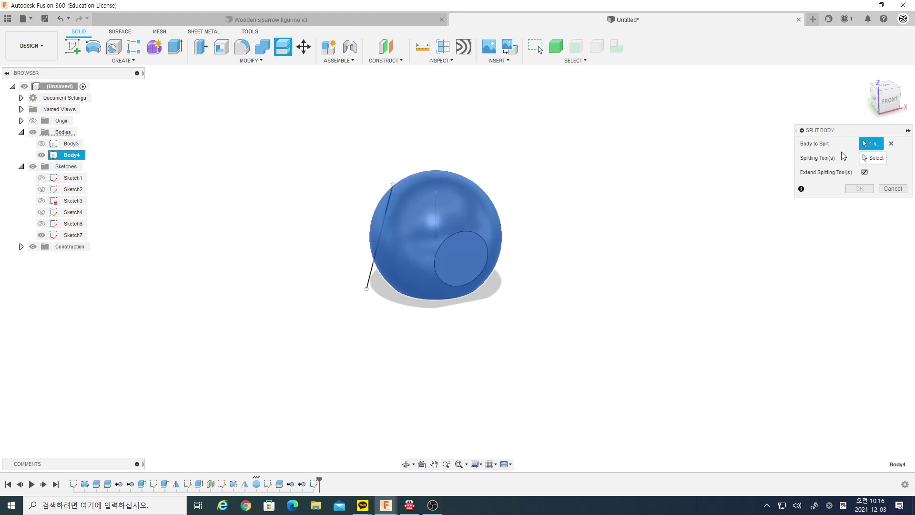
pyautogui.click(393, 200)
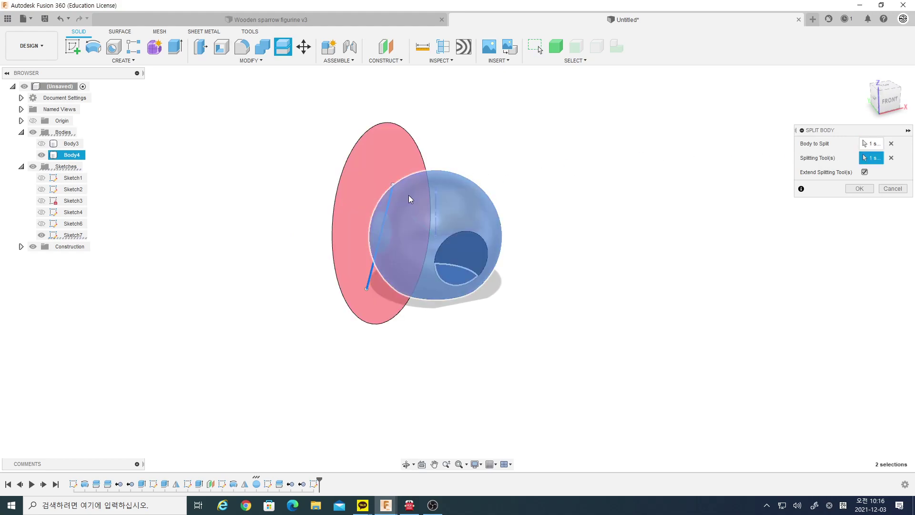
pyautogui.click(859, 188)
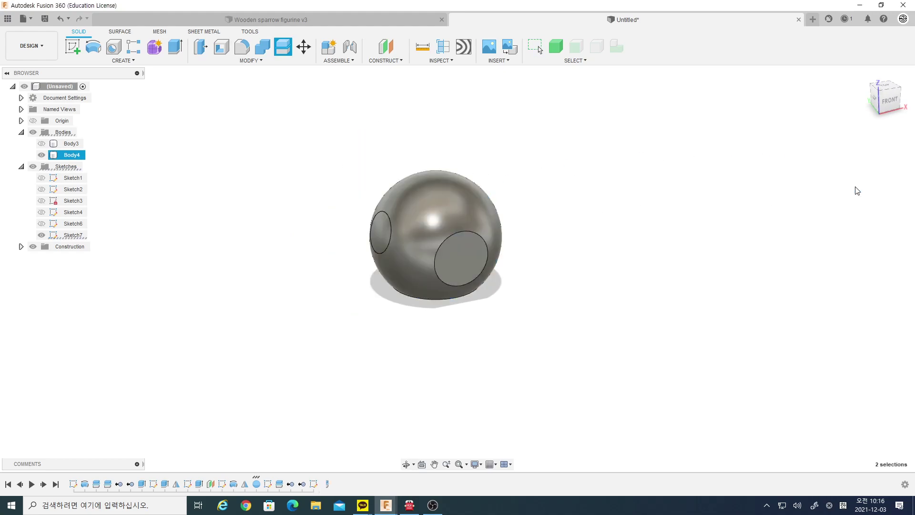
# Step: Delete the cut-off Body4 cap and set up a mirror of the split feature across the centre plane
pyautogui.rightClick(70, 155)
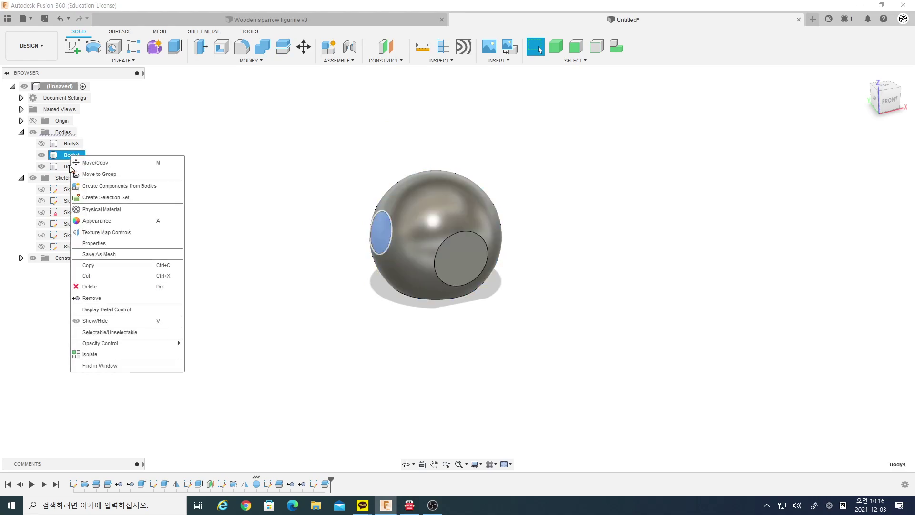
pyautogui.click(100, 298)
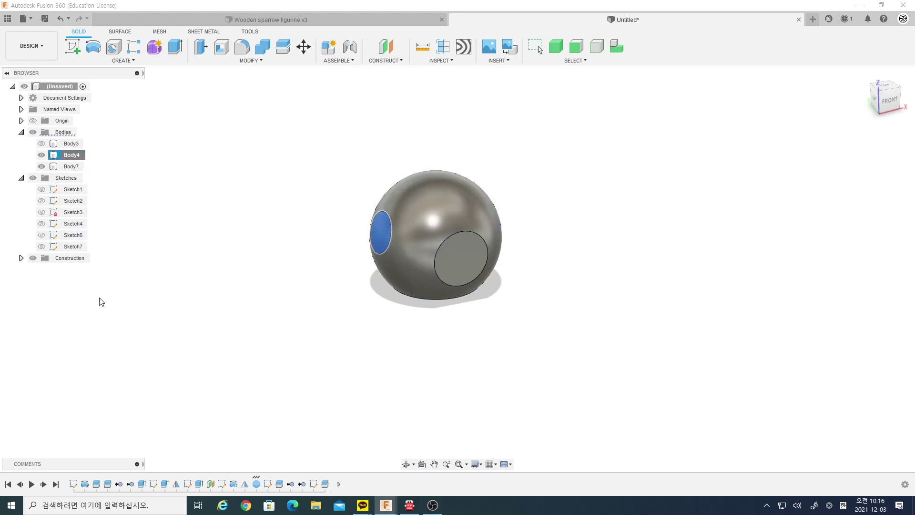
pyautogui.click(122, 61)
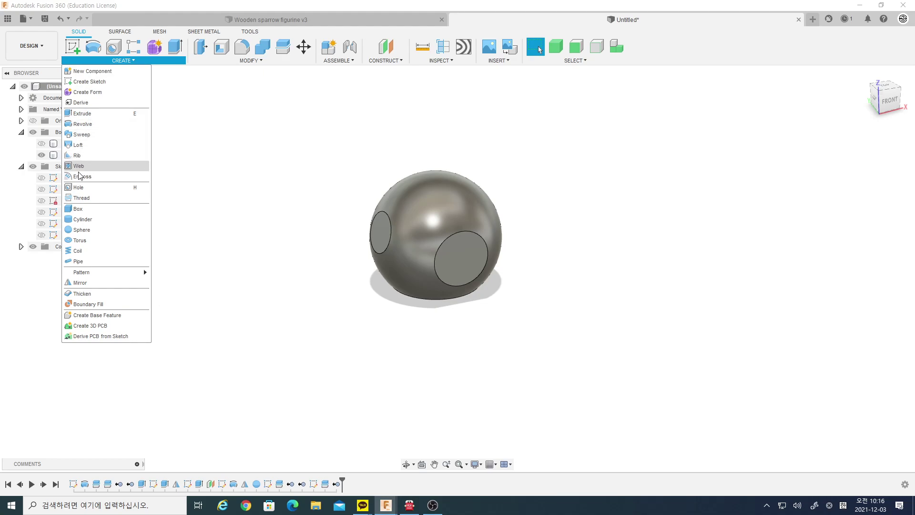
pyautogui.click(80, 283)
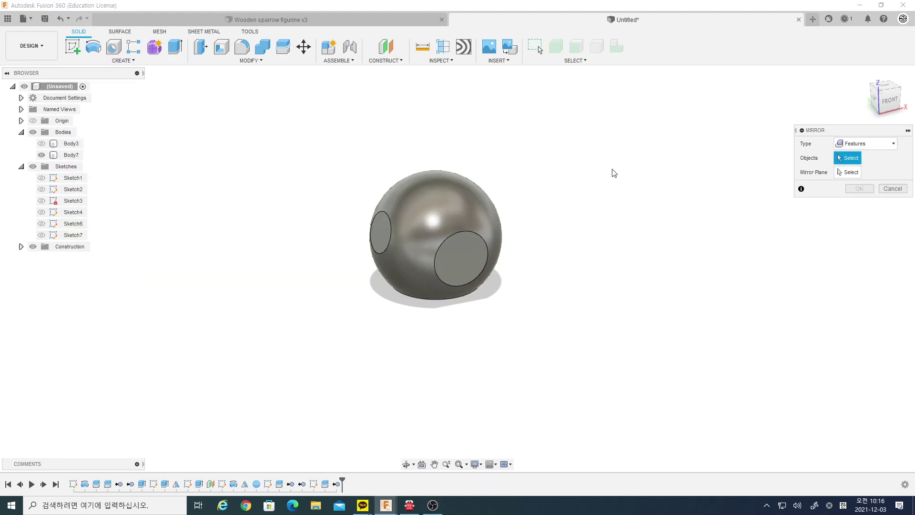
pyautogui.click(379, 233)
pyautogui.moveTo(649, 224)
pyautogui.keyDown('shift'); pyautogui.mouseDown(button='middle')
pyautogui.moveTo(559, 232)
pyautogui.moveTo(567, 229)
pyautogui.mouseUp(button='middle'); pyautogui.keyUp('shift')
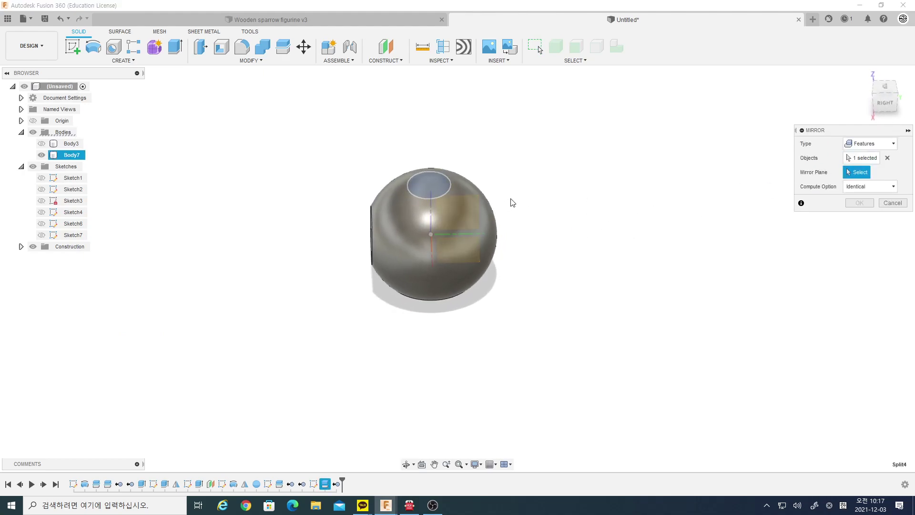
pyautogui.keyDown('shift'); pyautogui.moveTo(513, 203); pyautogui.dragTo(549, 188, button='middle'); pyautogui.keyUp('shift')
pyautogui.click(474, 176)
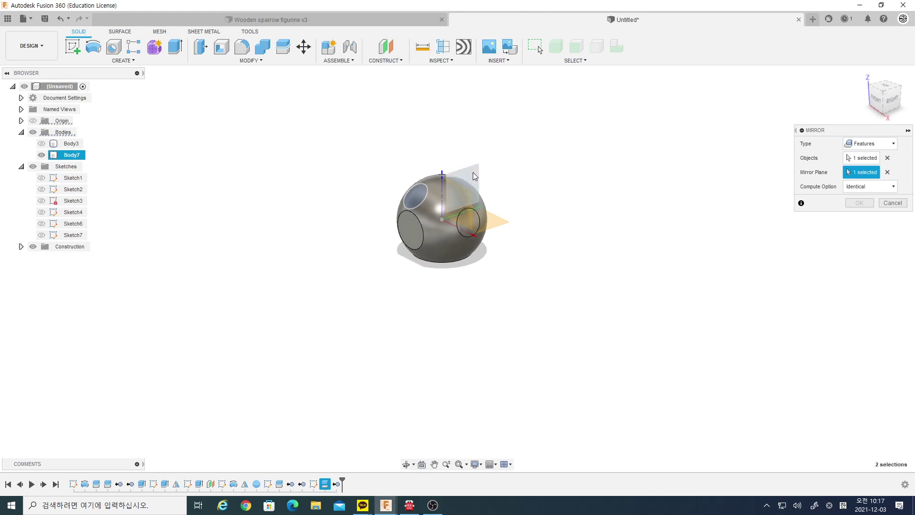
# Step: Orbit around the double-trimmed head, then show the hidden Body3 egg body again
pyautogui.scroll(3, 485, 185)
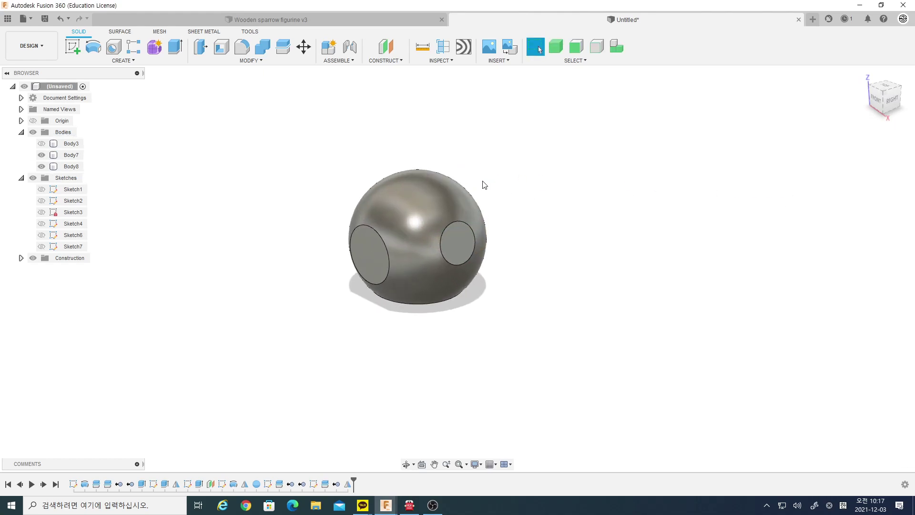
pyautogui.moveTo(148, 166)
pyautogui.keyDown('shift'); pyautogui.mouseDown(button='middle')
pyautogui.moveTo(307, 133)
pyautogui.moveTo(218, 165)
pyautogui.moveTo(210, 179)
pyautogui.moveTo(212, 163)
pyautogui.moveTo(85, 157)
pyautogui.mouseUp(button='middle'); pyautogui.keyUp('shift')
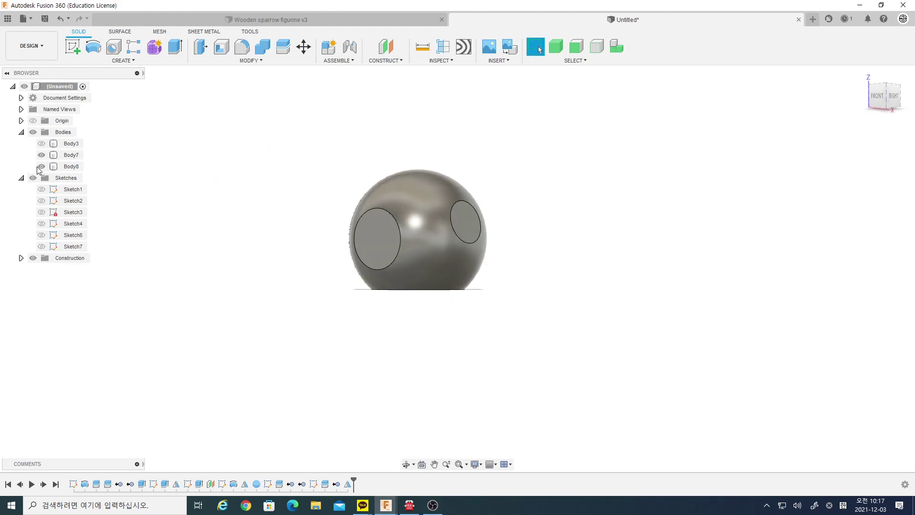
pyautogui.moveTo(301, 170)
pyautogui.keyDown('shift'); pyautogui.mouseDown(button='middle')
pyautogui.moveTo(302, 192)
pyautogui.moveTo(327, 231)
pyautogui.moveTo(283, 186)
pyautogui.moveTo(112, 174)
pyautogui.mouseUp(button='middle'); pyautogui.keyUp('shift')
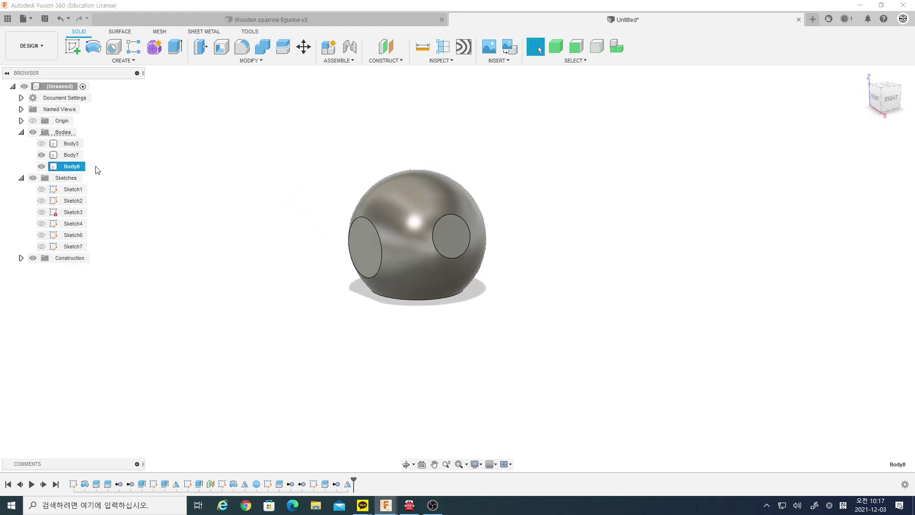
pyautogui.moveTo(323, 188)
pyautogui.keyDown('shift'); pyautogui.mouseDown(button='middle')
pyautogui.moveTo(302, 194)
pyautogui.moveTo(145, 164)
pyautogui.mouseUp(button='middle'); pyautogui.keyUp('shift')
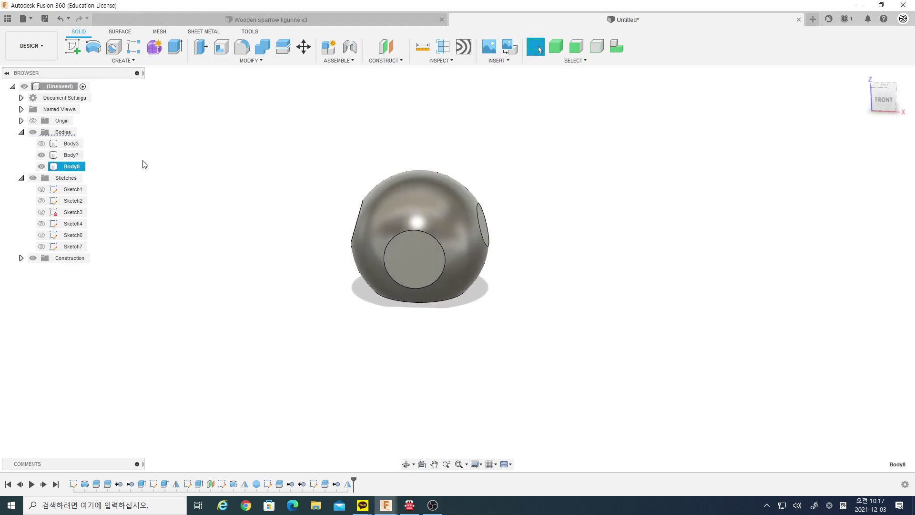
pyautogui.click(42, 143)
pyautogui.moveTo(218, 192)
pyautogui.keyDown('shift'); pyautogui.mouseDown(button='middle')
pyautogui.moveTo(509, 212)
pyautogui.moveTo(445, 202)
pyautogui.mouseUp(button='middle'); pyautogui.keyUp('shift')
# Step: Move Body3 about 41.5 mm down so it sits below the head
pyautogui.click(70, 143)
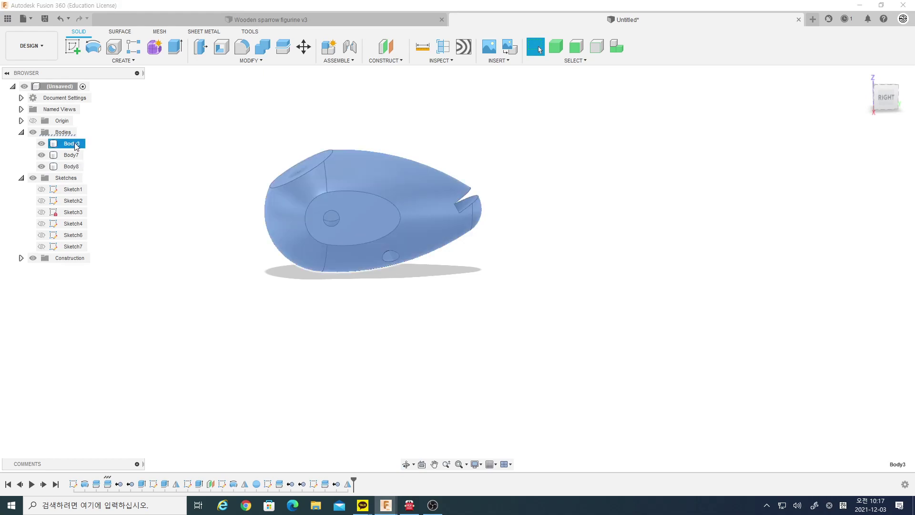
pyautogui.rightClick(74, 143)
pyautogui.click(92, 151)
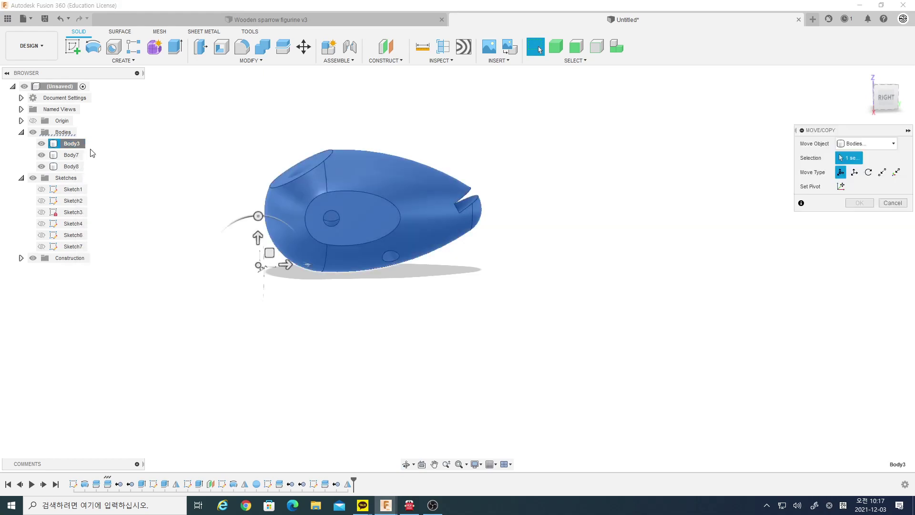
pyautogui.click(855, 172)
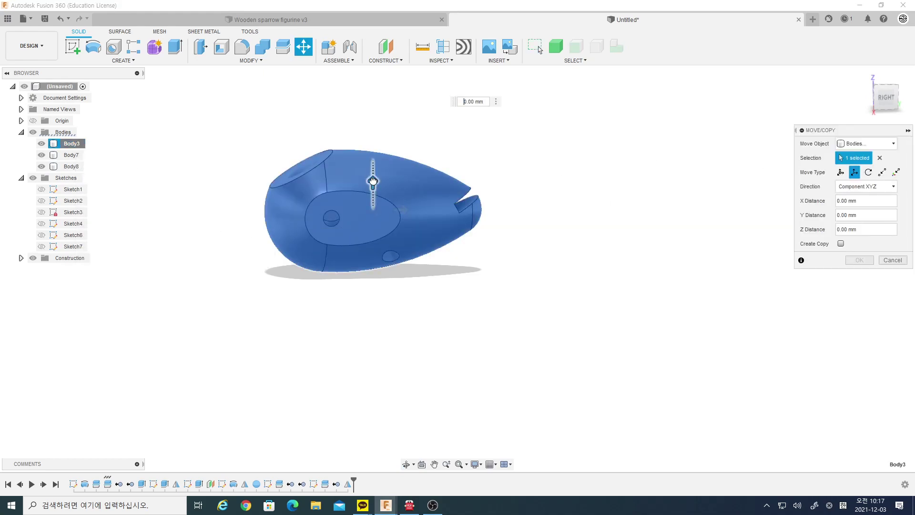
pyautogui.moveTo(374, 182)
pyautogui.mouseDown()
pyautogui.moveTo(378, 292)
pyautogui.moveTo(470, 266)
pyautogui.mouseUp()
pyautogui.moveTo(470, 266)
pyautogui.keyDown('shift'); pyautogui.mouseDown(button='middle')
pyautogui.moveTo(528, 216)
pyautogui.moveTo(661, 225)
pyautogui.mouseUp(button='middle'); pyautogui.keyUp('shift')
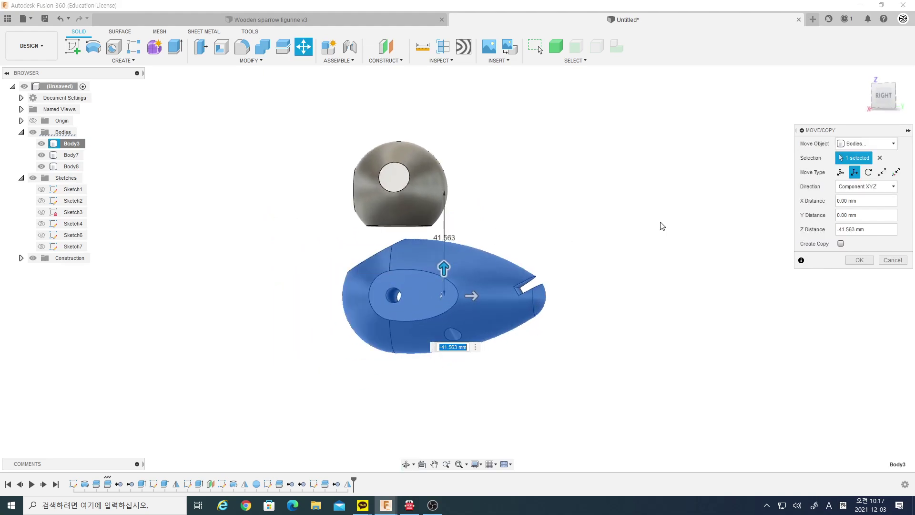
# Step: Rotate Body3 -30° about its side hole axis, tilting the body nose-down
pyautogui.click(868, 172)
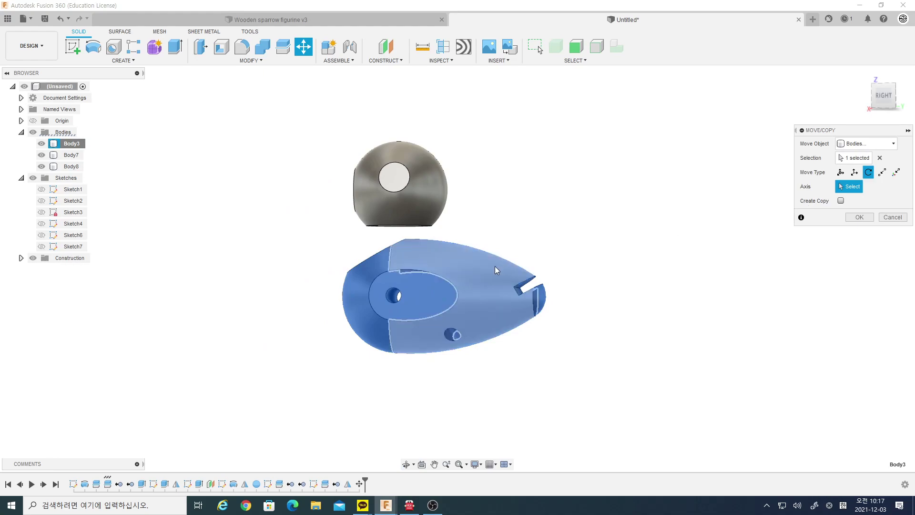
pyautogui.click(403, 297)
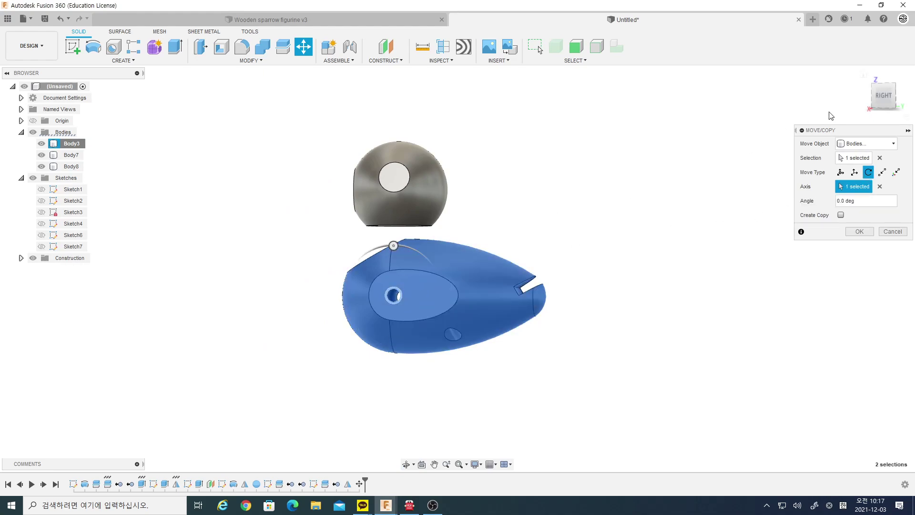
pyautogui.click(882, 96)
pyautogui.moveTo(392, 245); pyautogui.dragTo(468, 285)
pyautogui.write('-30')
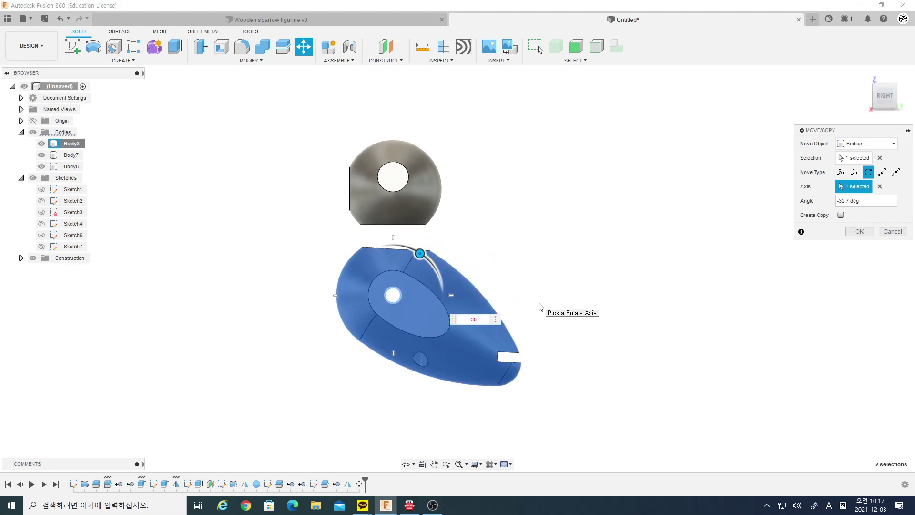
pyautogui.press('Return')
pyautogui.press('Return')
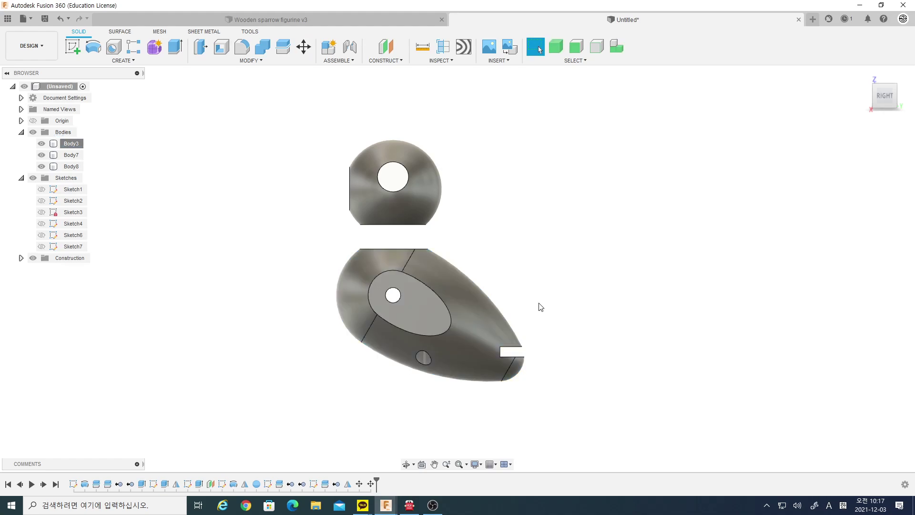
pyautogui.scroll(-1, 139, 200)
pyautogui.rightClick(72, 149)
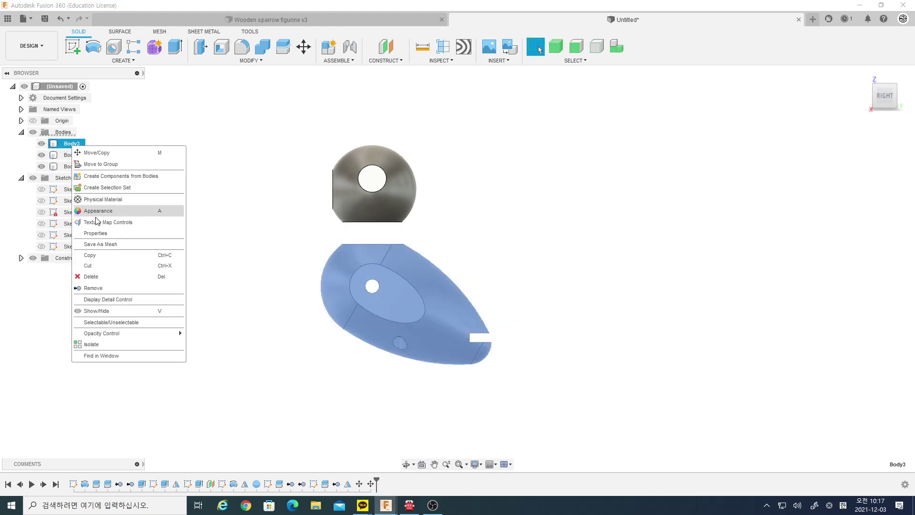
# Step: Move the egg-shaped body point to point, from its top hole to the head's bottom circle
pyautogui.click(97, 157)
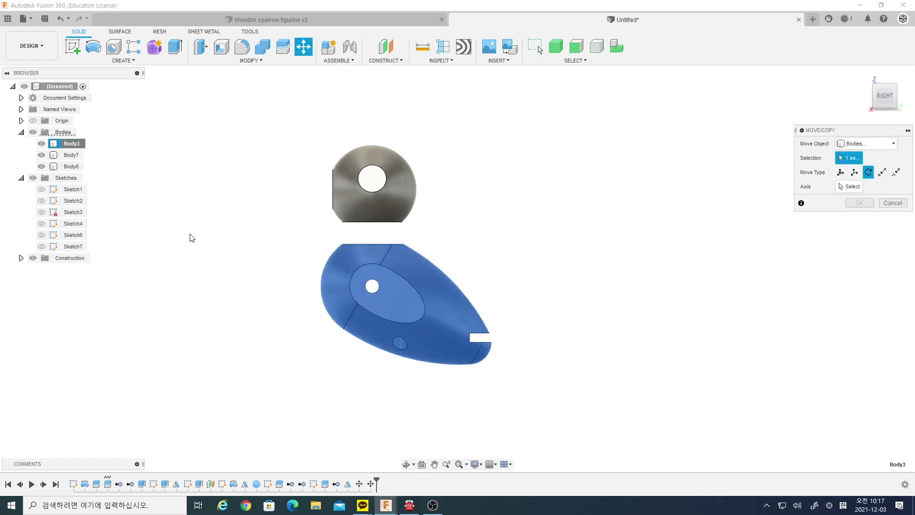
pyautogui.keyDown('shift'); pyautogui.moveTo(190, 235); pyautogui.dragTo(357, 296, button='middle'); pyautogui.keyUp('shift')
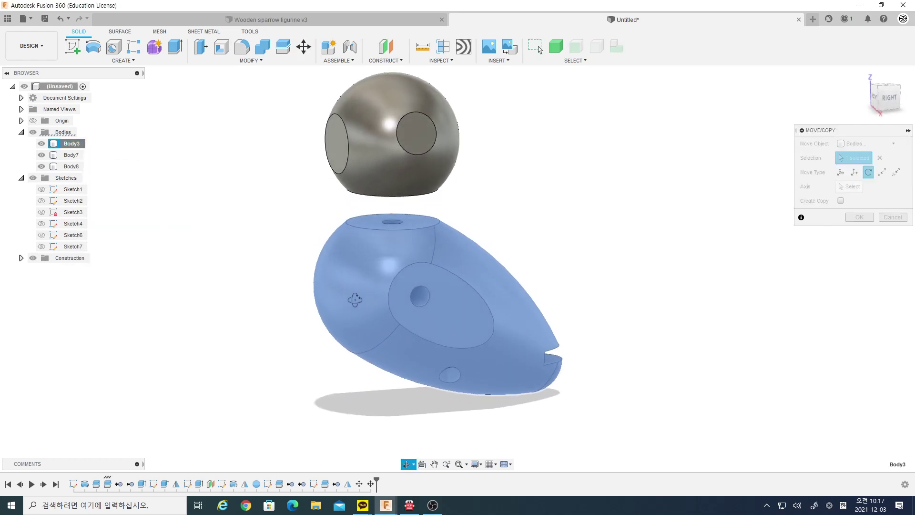
pyautogui.click(883, 172)
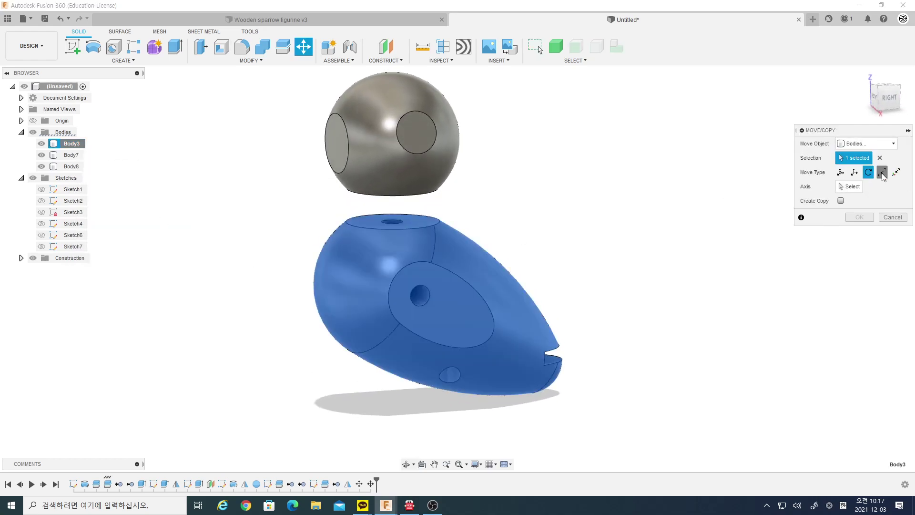
pyautogui.scroll(2, 385, 220)
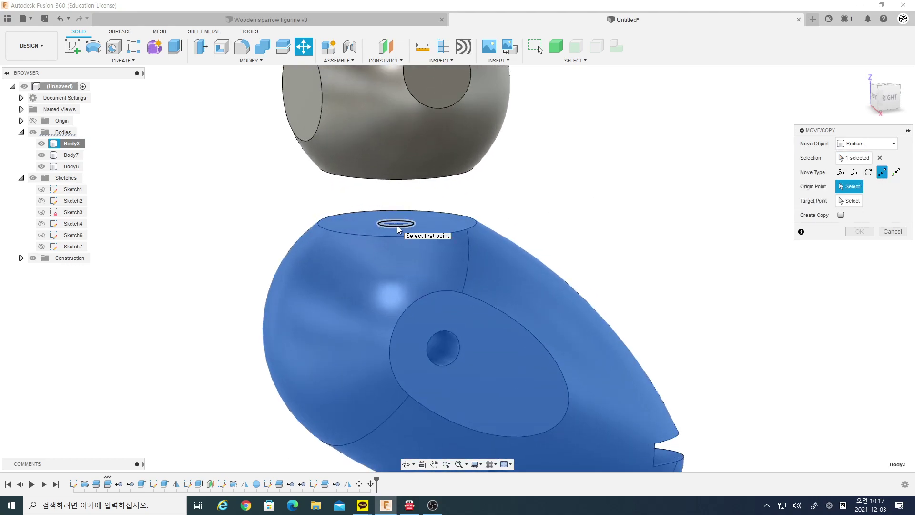
pyautogui.click(397, 227)
pyautogui.click(428, 177)
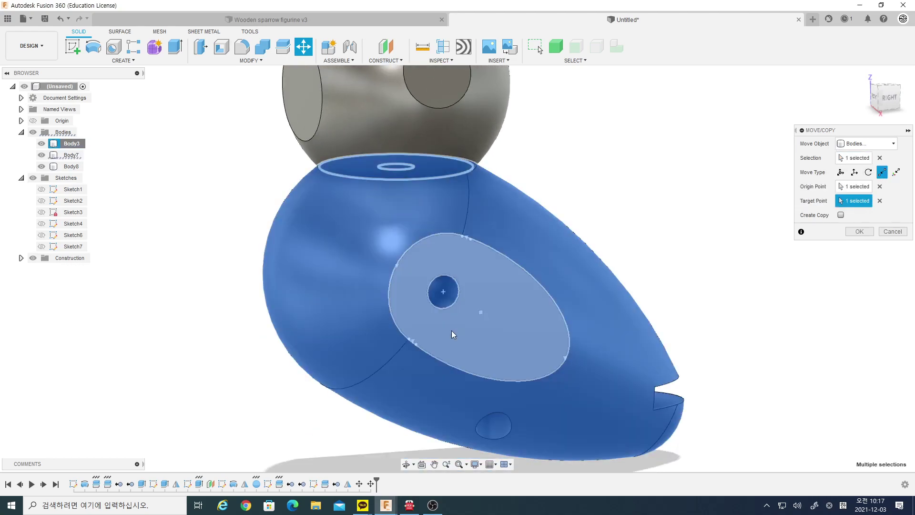
pyautogui.scroll(-5, 451, 331)
pyautogui.moveTo(560, 290)
pyautogui.keyDown('shift'); pyautogui.mouseDown(button='middle')
pyautogui.moveTo(455, 275)
pyautogui.moveTo(858, 245)
pyautogui.mouseUp(button='middle'); pyautogui.keyUp('shift')
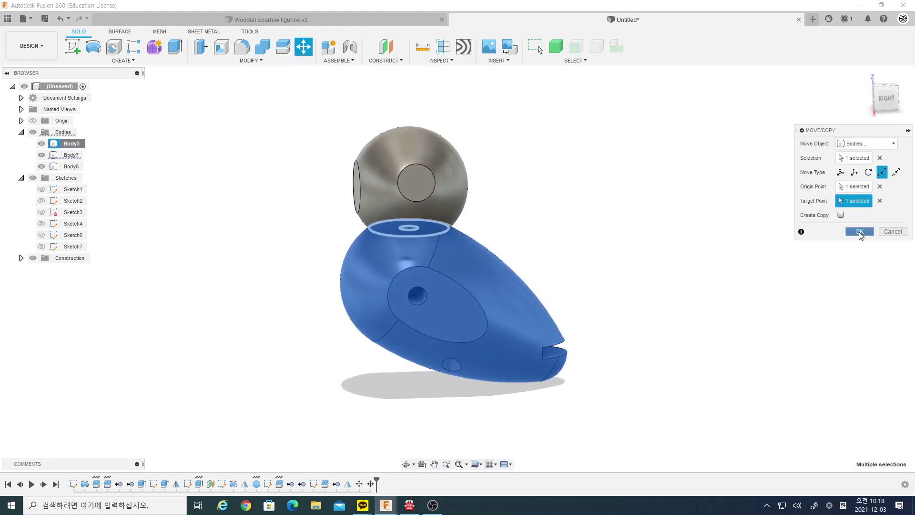
pyautogui.click(858, 232)
# Step: Orbit and zoom around the figurine to inspect the body seated under the head
pyautogui.moveTo(645, 256)
pyautogui.keyDown('shift'); pyautogui.mouseDown(button='middle')
pyautogui.moveTo(625, 300)
pyautogui.moveTo(680, 299)
pyautogui.moveTo(660, 310)
pyautogui.moveTo(507, 316)
pyautogui.moveTo(533, 310)
pyautogui.moveTo(529, 295)
pyautogui.mouseUp(button='middle'); pyautogui.keyUp('shift')
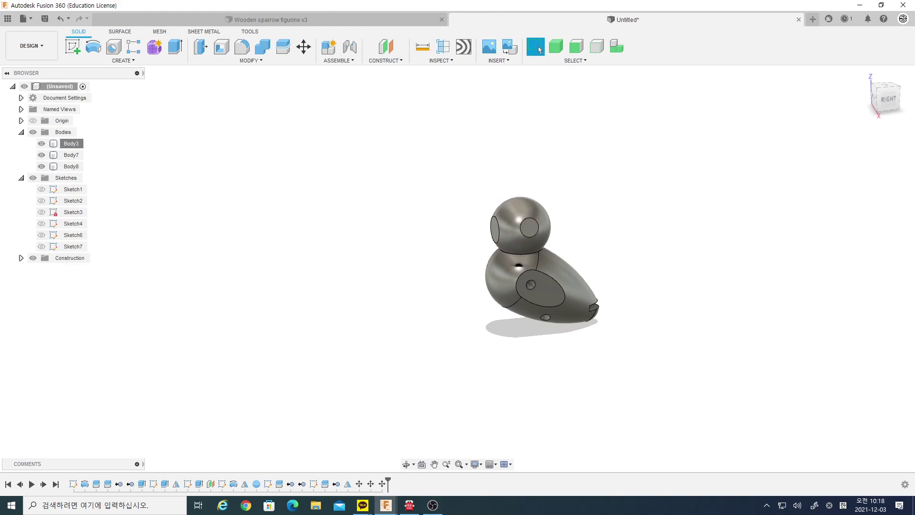
pyautogui.scroll(3, 504, 204)
pyautogui.scroll(3, 530, 224)
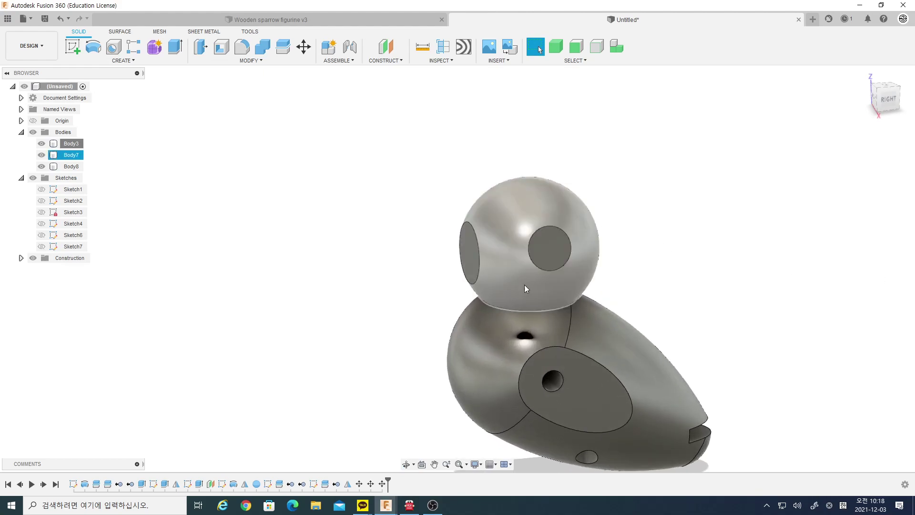
pyautogui.keyDown('shift'); pyautogui.moveTo(516, 283); pyautogui.dragTo(506, 282, button='middle'); pyautogui.keyUp('shift')
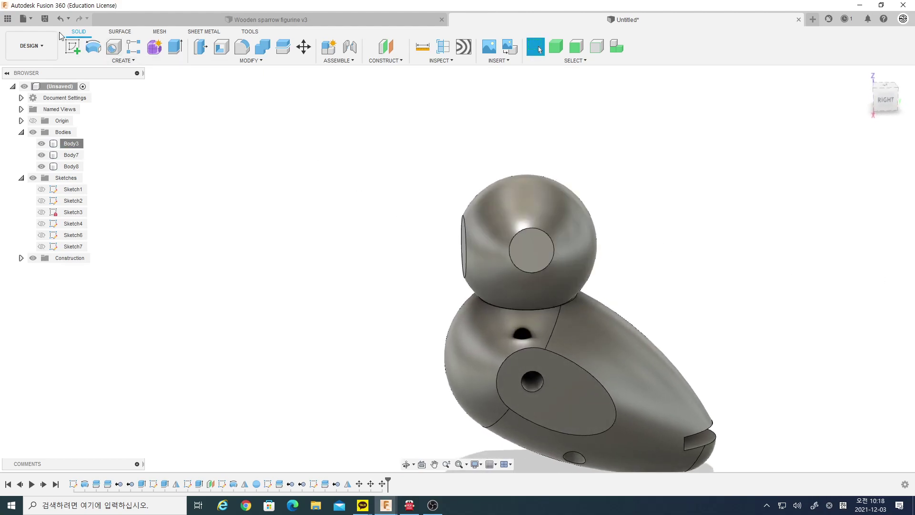
# Step: Start a sketch on the side plane and intersect the head's flat side face into it
pyautogui.click(70, 48)
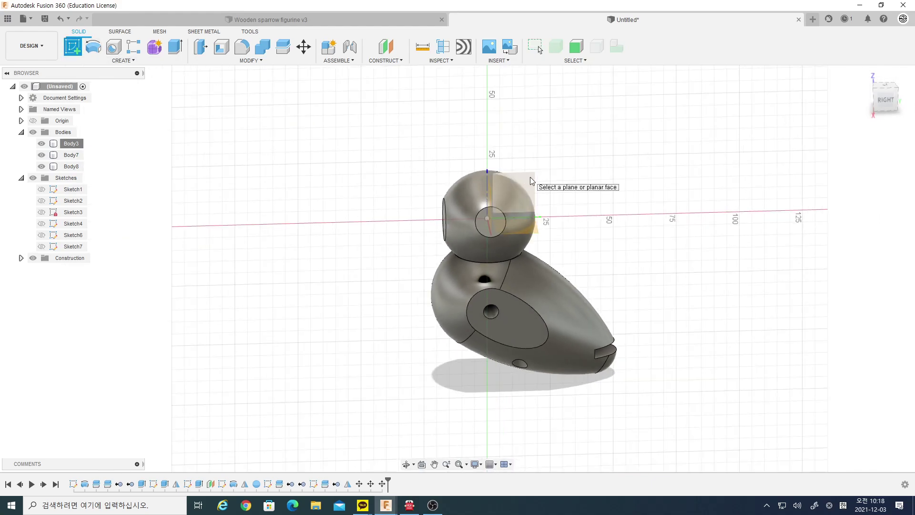
pyautogui.click(530, 176)
pyautogui.scroll(5, 350, 296)
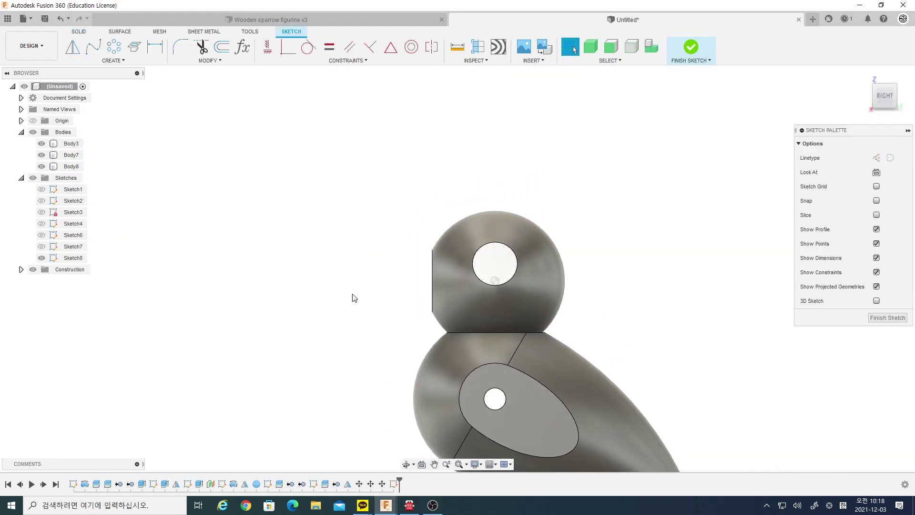
pyautogui.click(123, 61)
pyautogui.moveTo(91, 230)
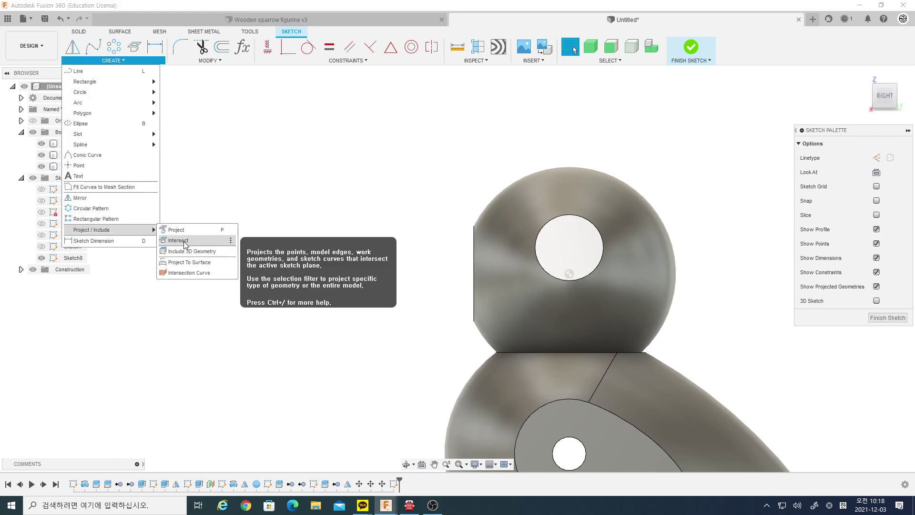
pyautogui.click(178, 240)
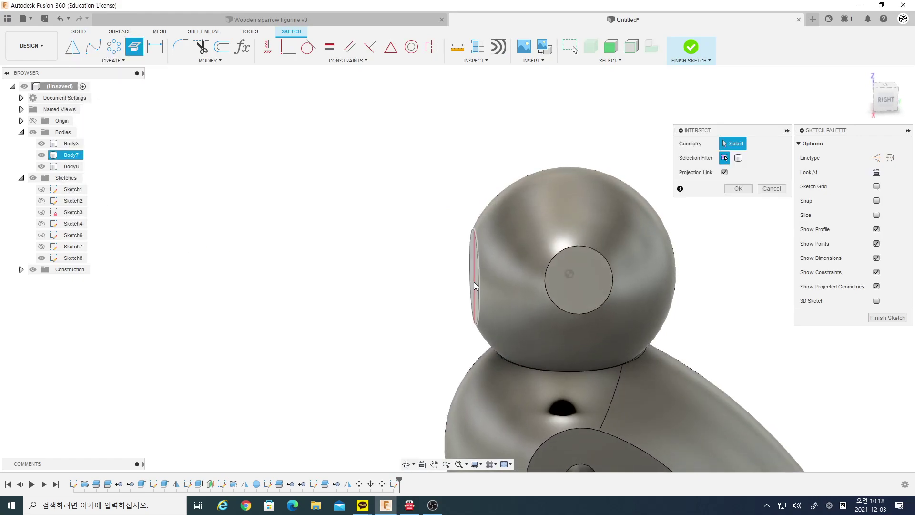
pyautogui.click(473, 282)
pyautogui.click(737, 189)
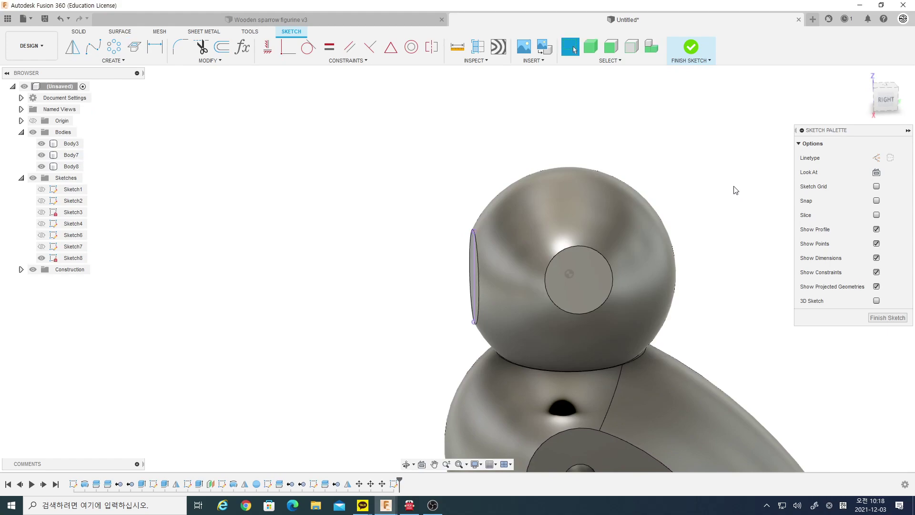
# Step: Draw a horizontal line extending left from the head's flat-side edge
pyautogui.scroll(2, 454, 269)
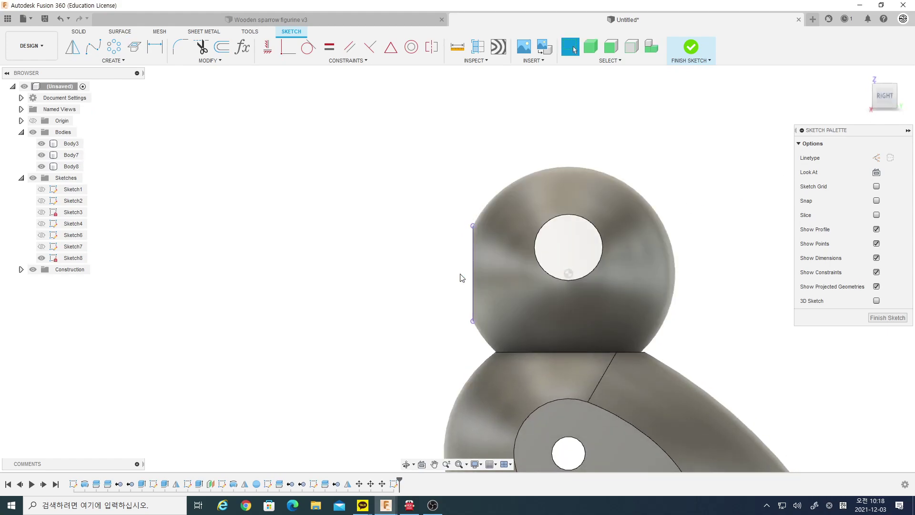
pyautogui.click(113, 61)
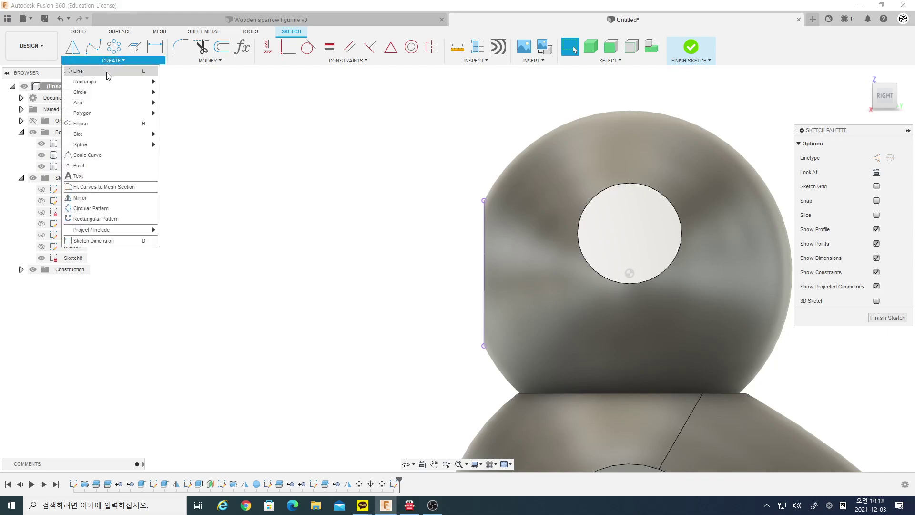
pyautogui.moveTo(483, 271); pyautogui.dragTo(421, 267)
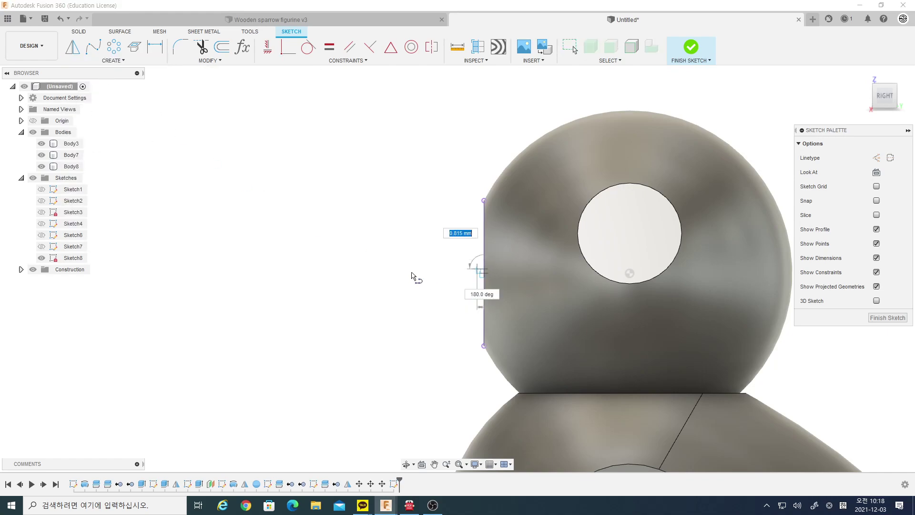
pyautogui.press('Escape')
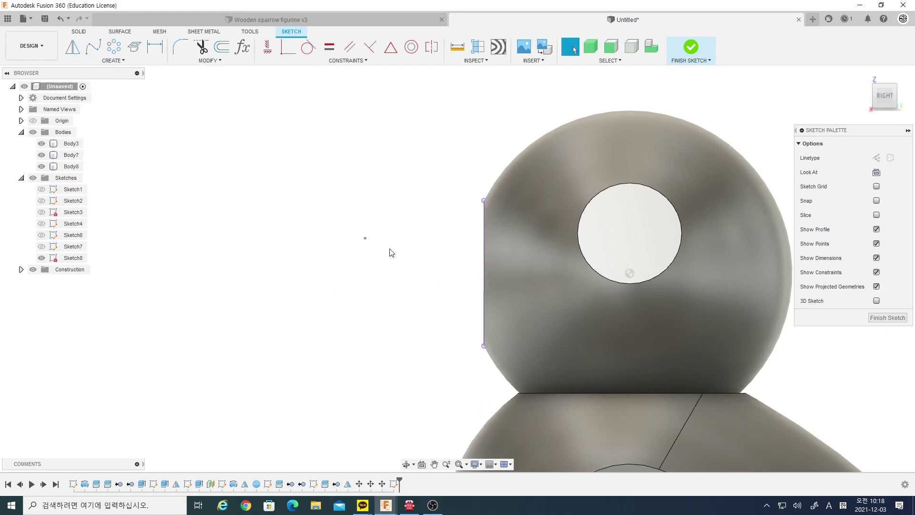
pyautogui.click(133, 65)
pyautogui.moveTo(78, 102)
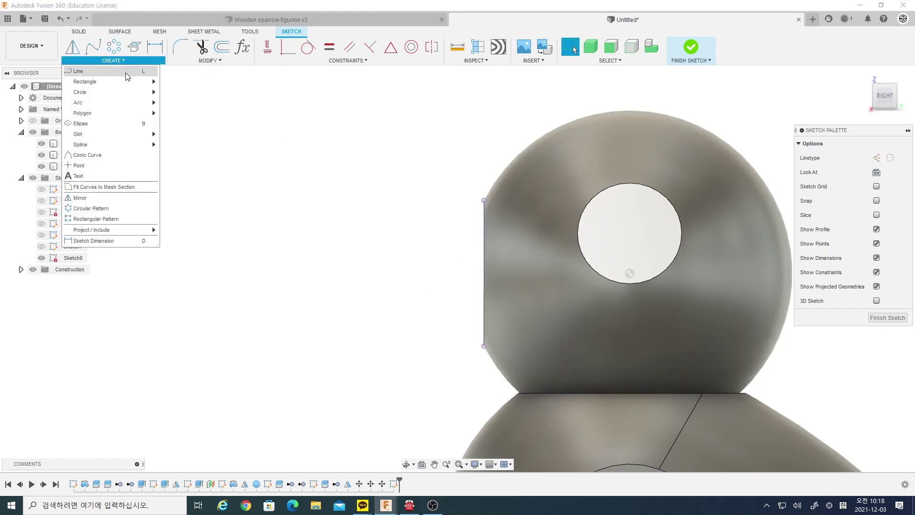
pyautogui.click(179, 97)
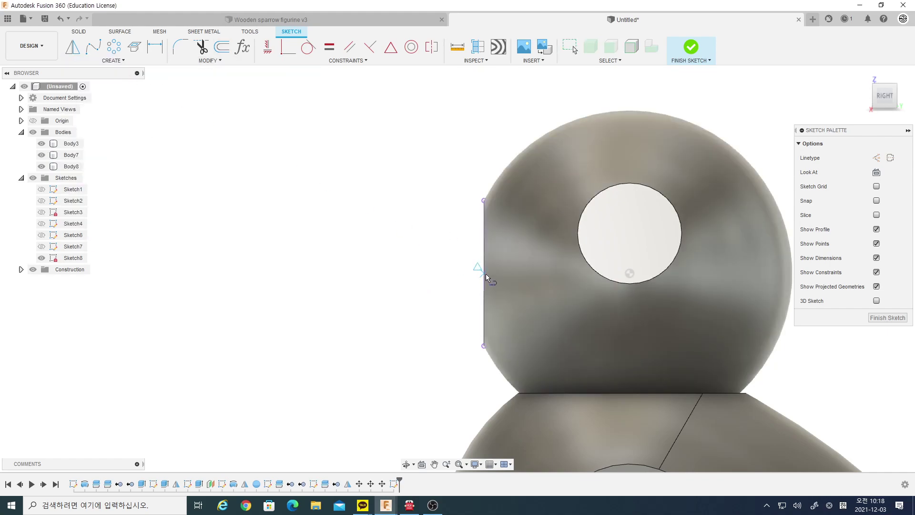
pyautogui.moveTo(485, 274); pyautogui.dragTo(391, 270)
pyautogui.click(389, 271)
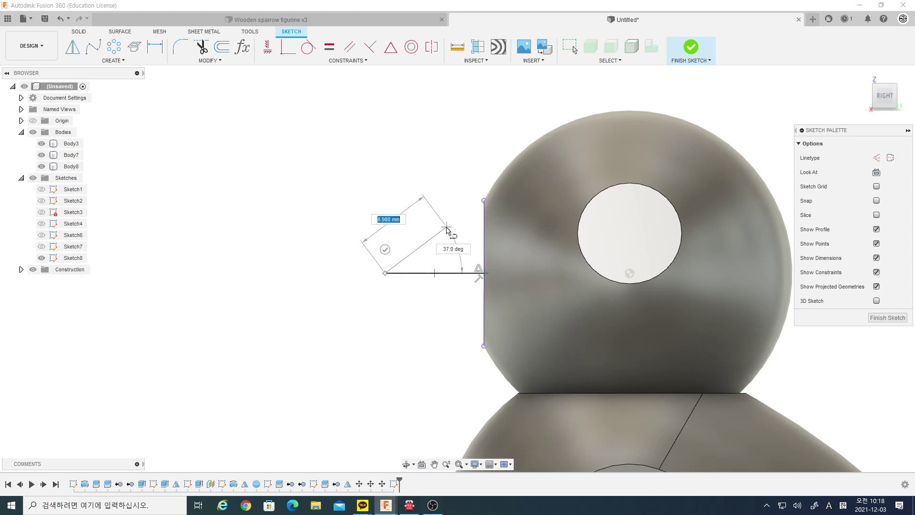
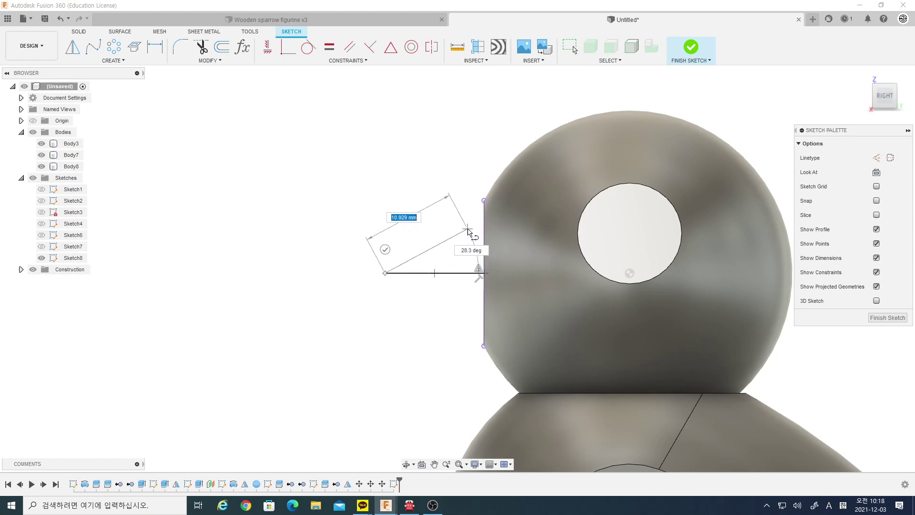
# Step: Close the beak triangle beside the head and dimension its vertical height to 8.50 mm
pyautogui.click(485, 208)
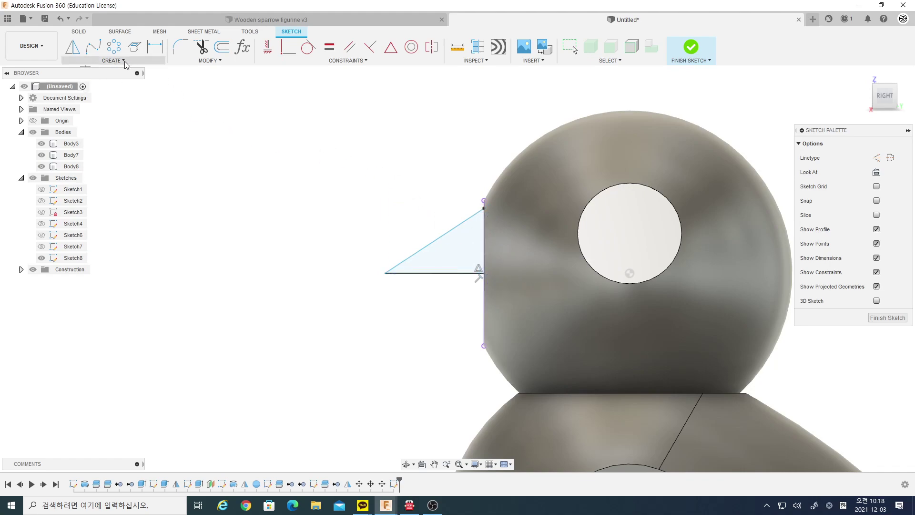
pyautogui.press('d')
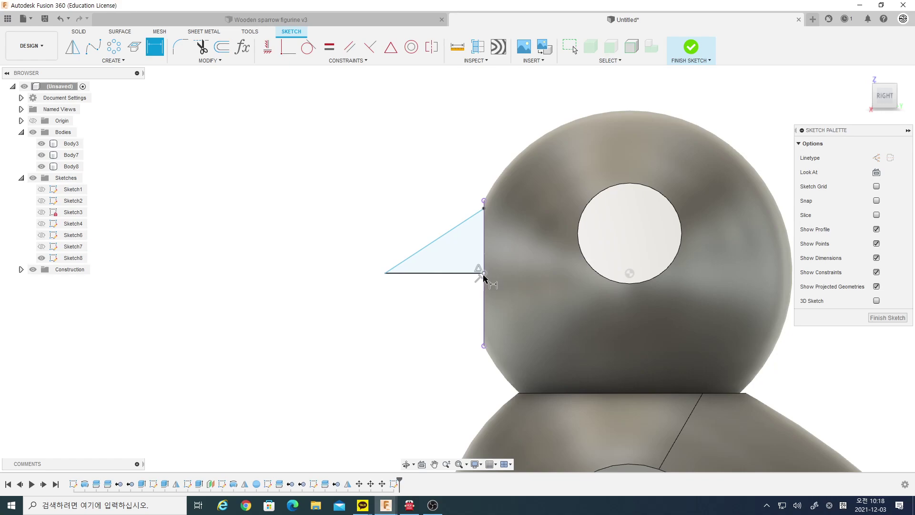
pyautogui.click(484, 274)
pyautogui.click(485, 208)
pyautogui.click(520, 244)
pyautogui.write('172')
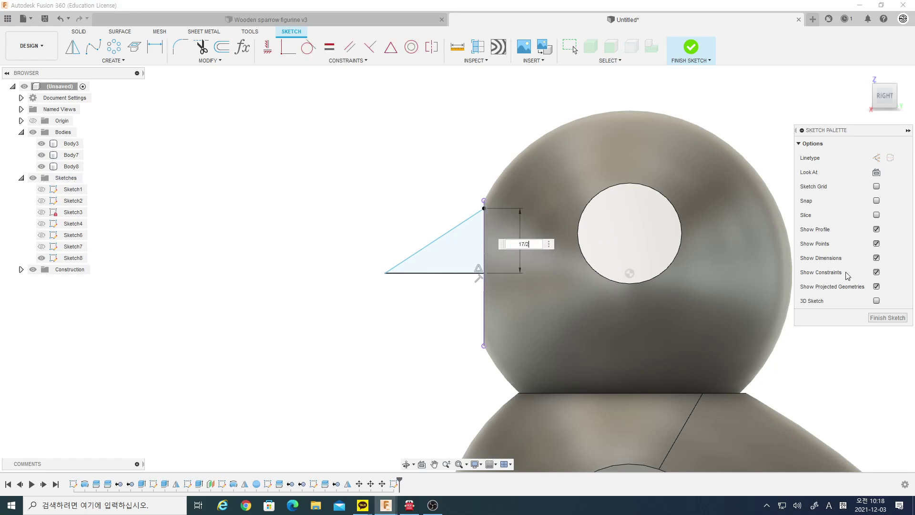
pyautogui.press('Return')
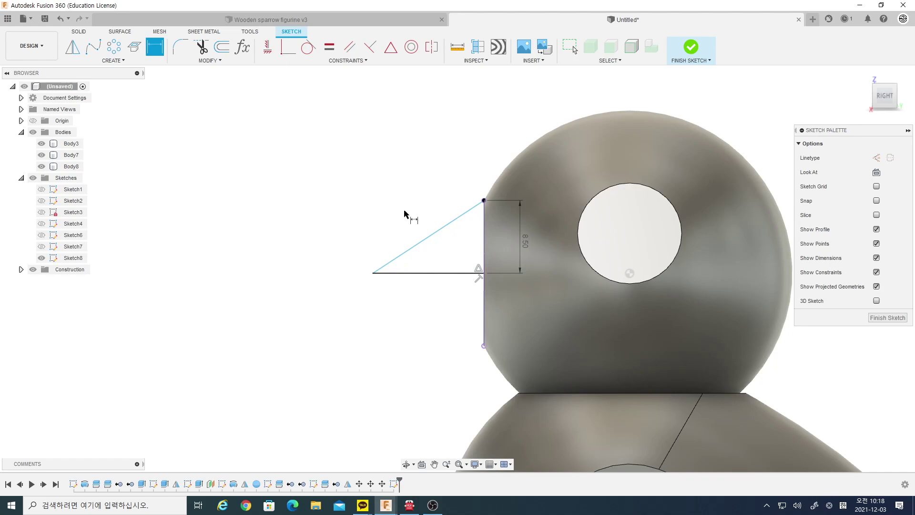
pyautogui.scroll(2, 446, 218)
pyautogui.scroll(-2, 468, 293)
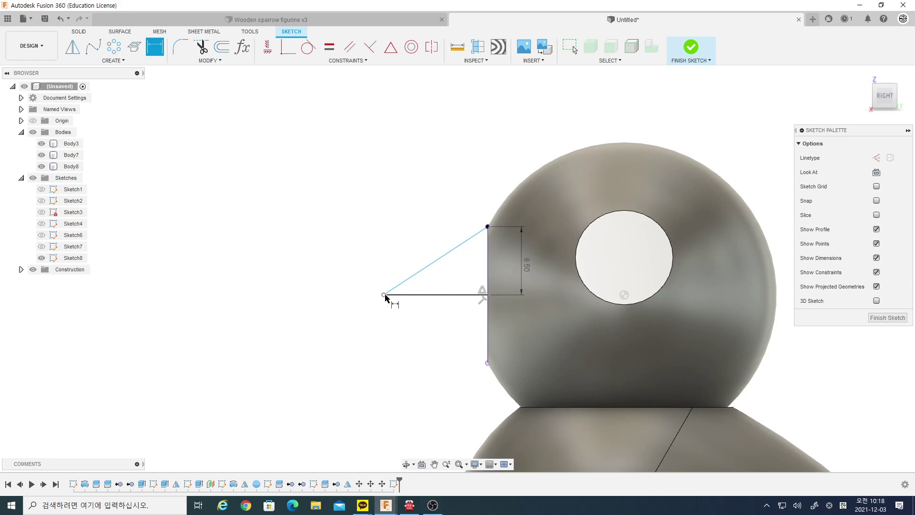
# Step: Dimension the triangle's bottom line to 15 mm long
pyautogui.click(410, 296)
pyautogui.click(493, 206)
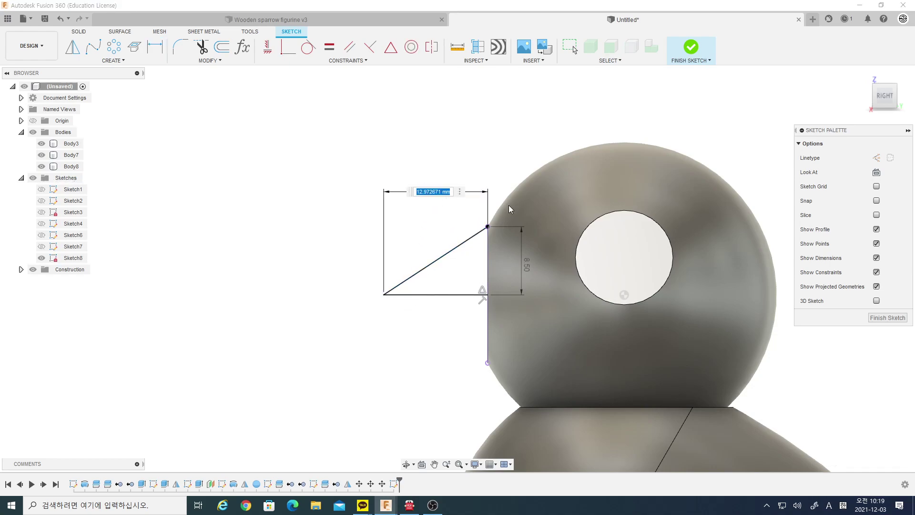
pyautogui.write('15')
pyautogui.press('Return')
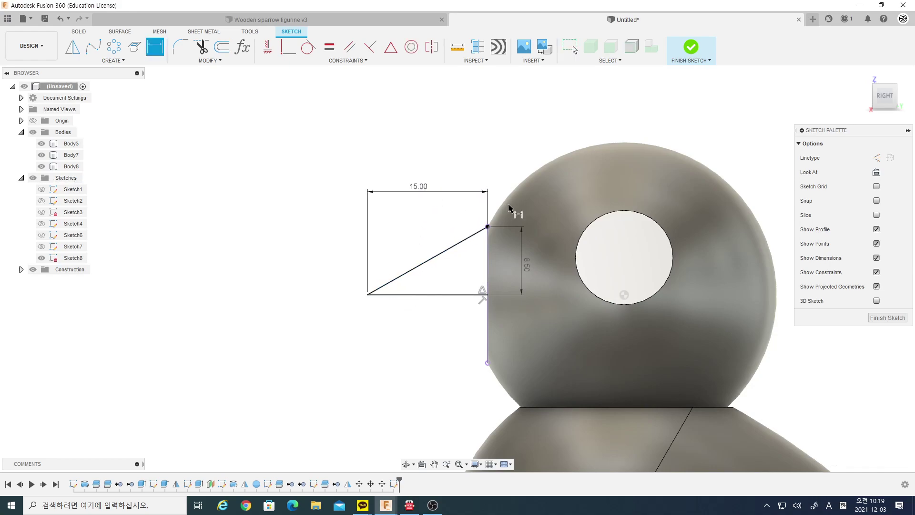
pyautogui.scroll(1, 398, 306)
pyautogui.scroll(2, 410, 304)
pyautogui.scroll(1, 418, 302)
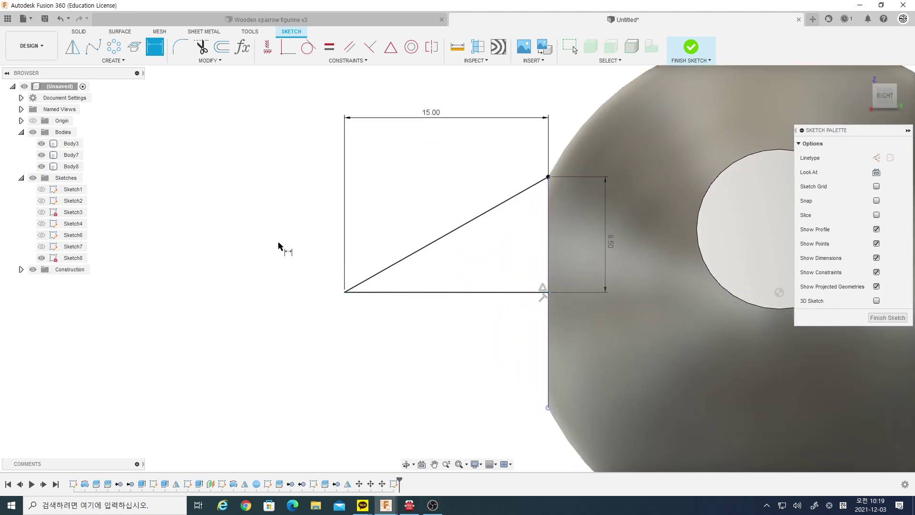
# Step: Draw a thin center rectangle centred on the beak tip
pyautogui.click(114, 61)
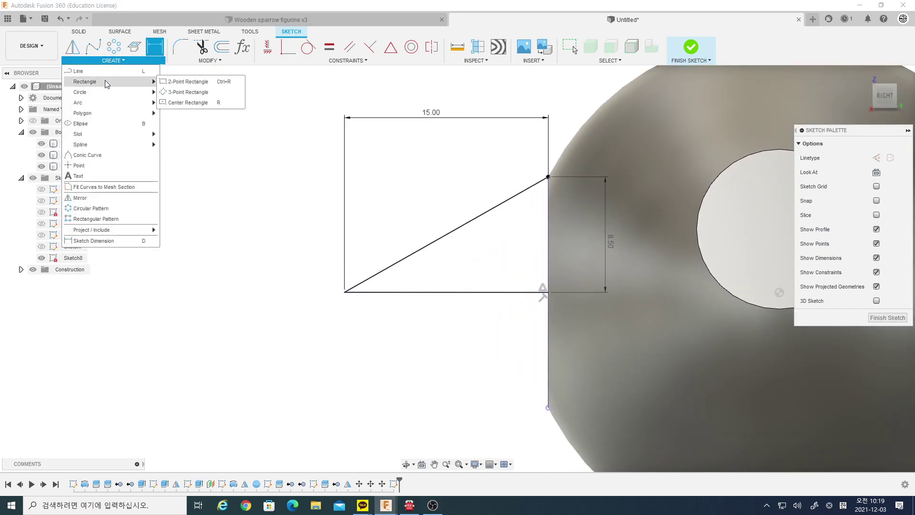
pyautogui.click(196, 92)
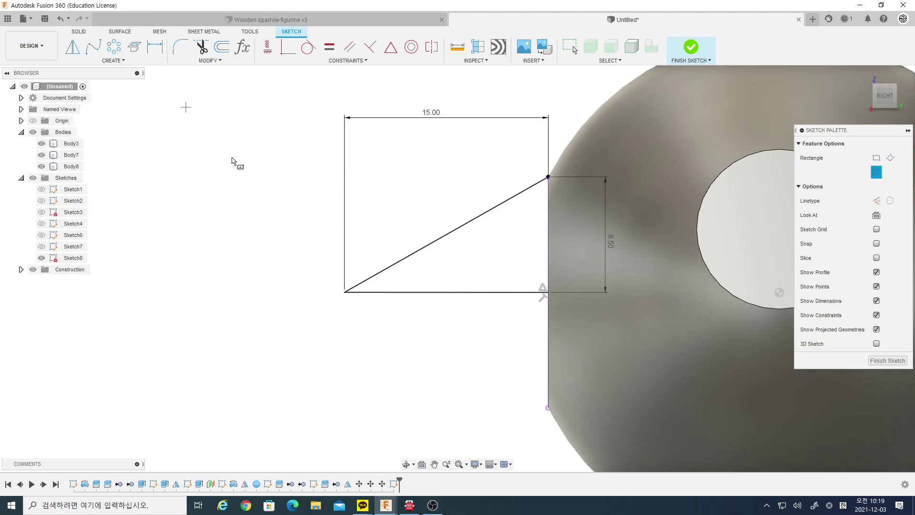
pyautogui.click(344, 292)
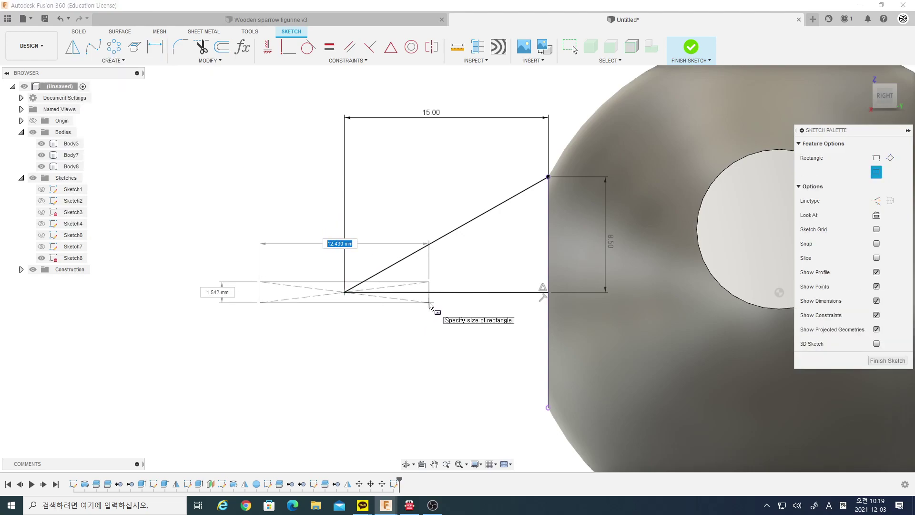
pyautogui.click(430, 305)
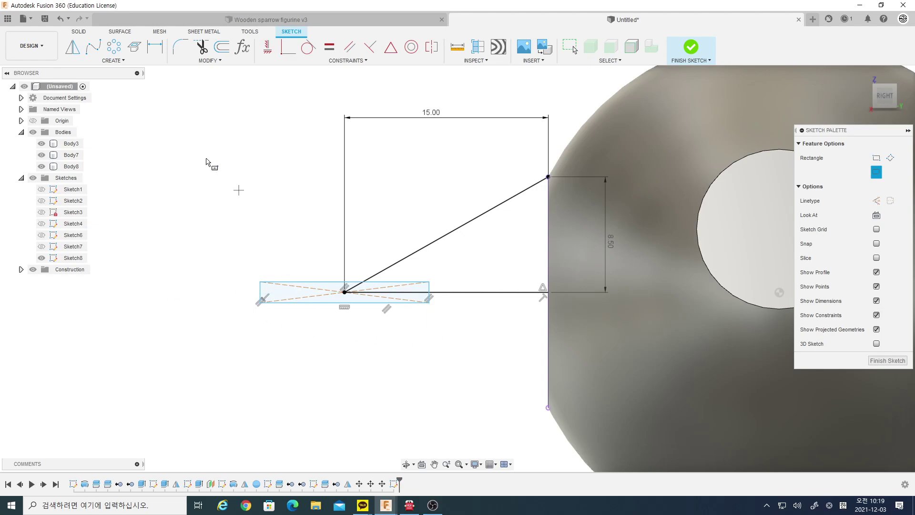
# Step: Add a driven dimension from the rectangle edge to the head line and set its height to 1 mm
pyautogui.click(160, 49)
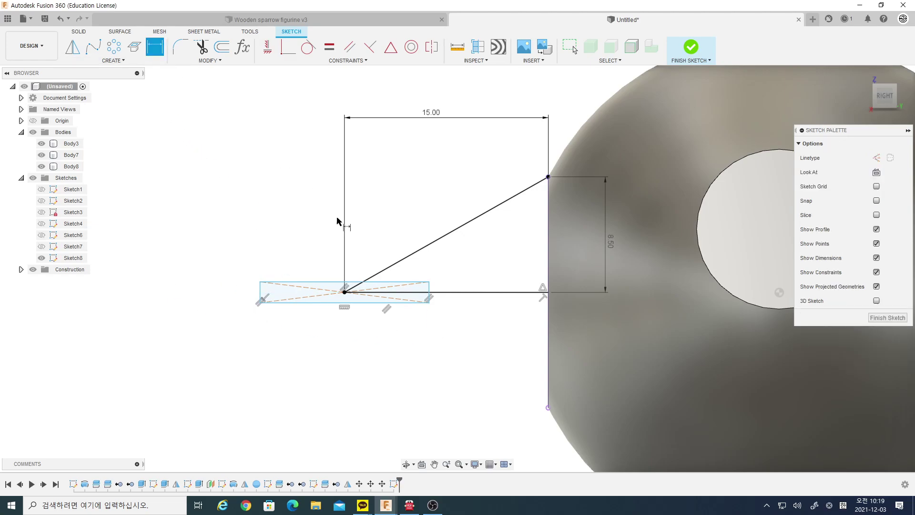
pyautogui.click(429, 301)
pyautogui.click(548, 278)
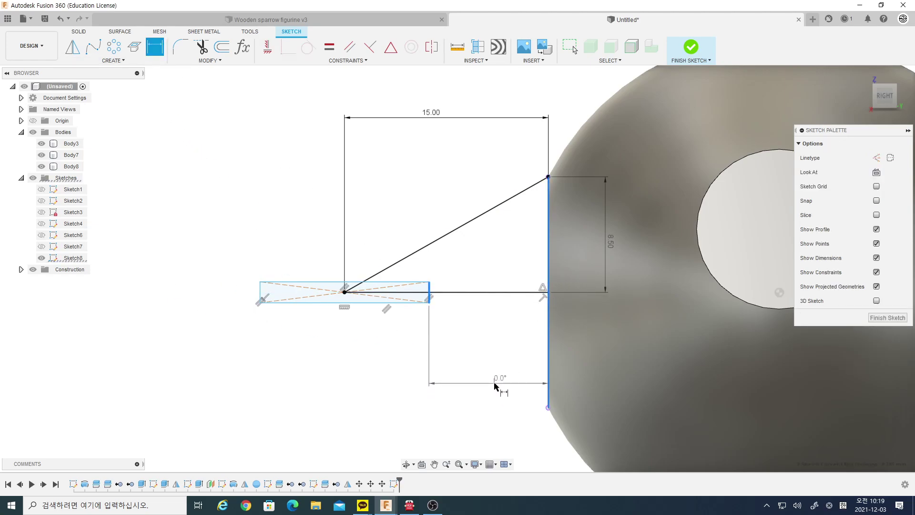
pyautogui.click(496, 386)
pyautogui.press('Return')
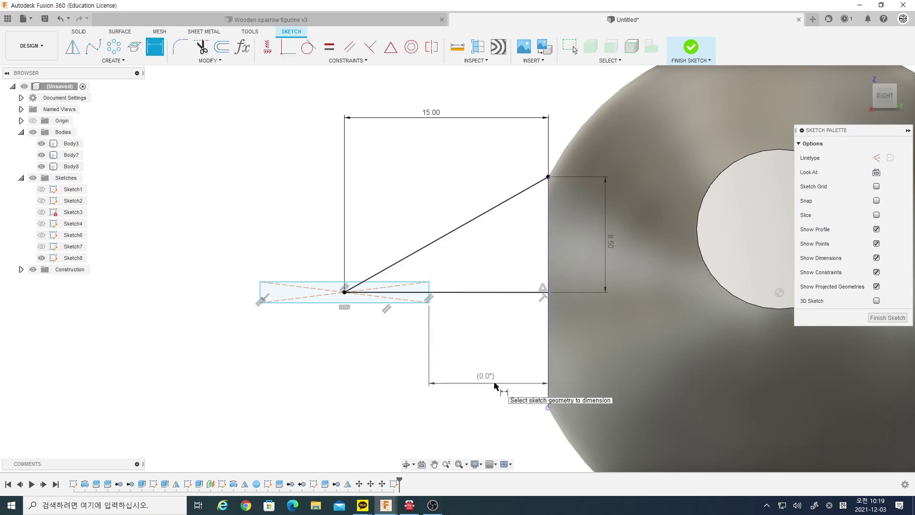
pyautogui.click(261, 292)
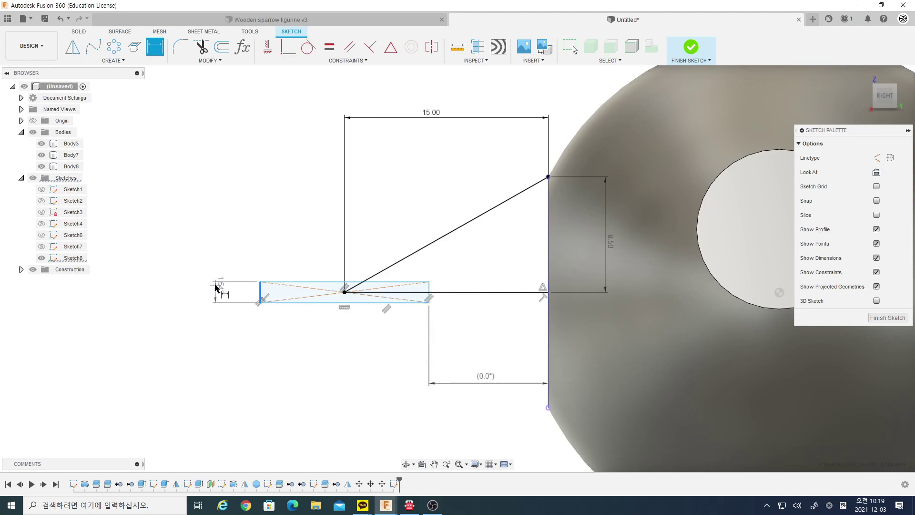
pyautogui.click(217, 292)
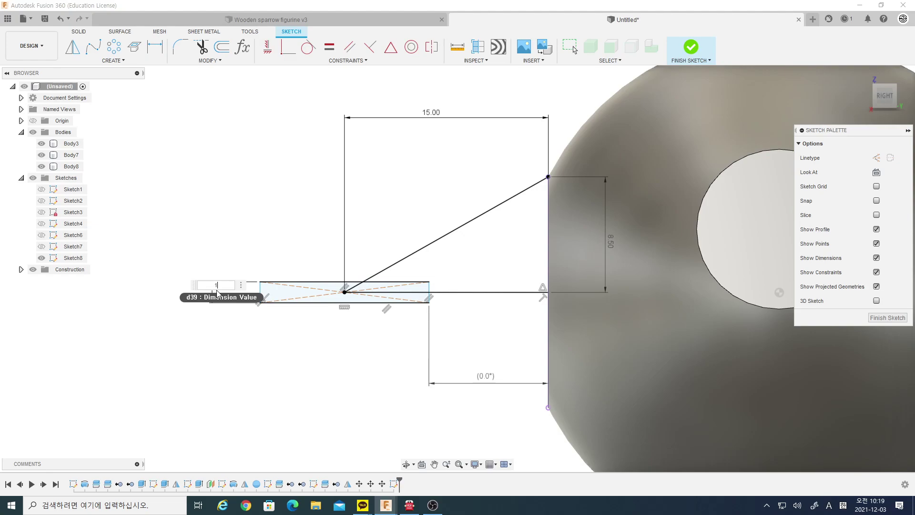
pyautogui.press('Return')
# Step: Try dimensioning the rectangle's right edge to the head line, then delete the unwanted 0.0° driven dimension
pyautogui.scroll(-3, 363, 228)
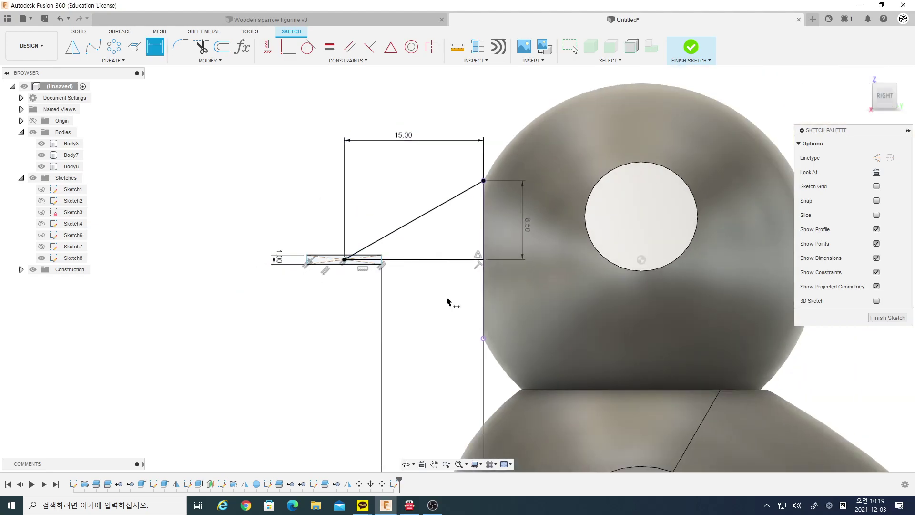
pyautogui.scroll(-2, 446, 291)
pyautogui.scroll(-2, 447, 267)
pyautogui.scroll(-2, 448, 257)
pyautogui.scroll(-1, 460, 254)
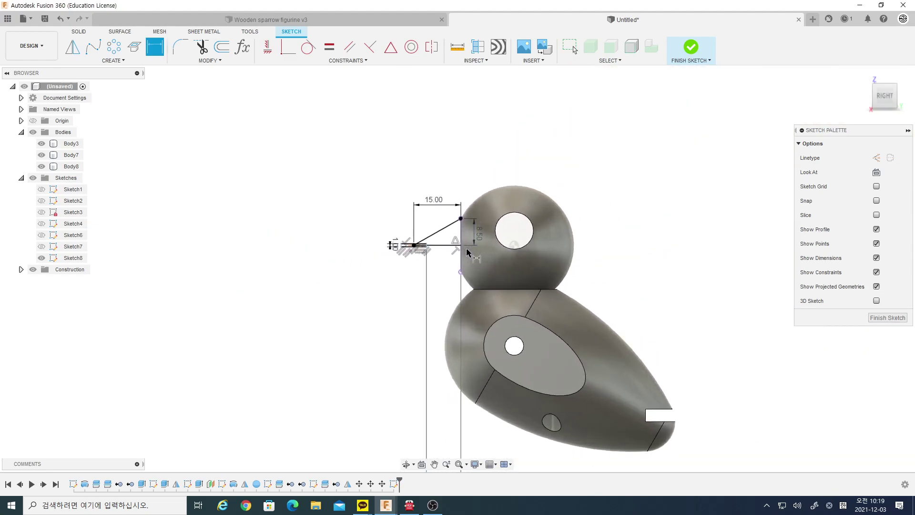
pyautogui.scroll(1, 467, 252)
pyautogui.press('Escape')
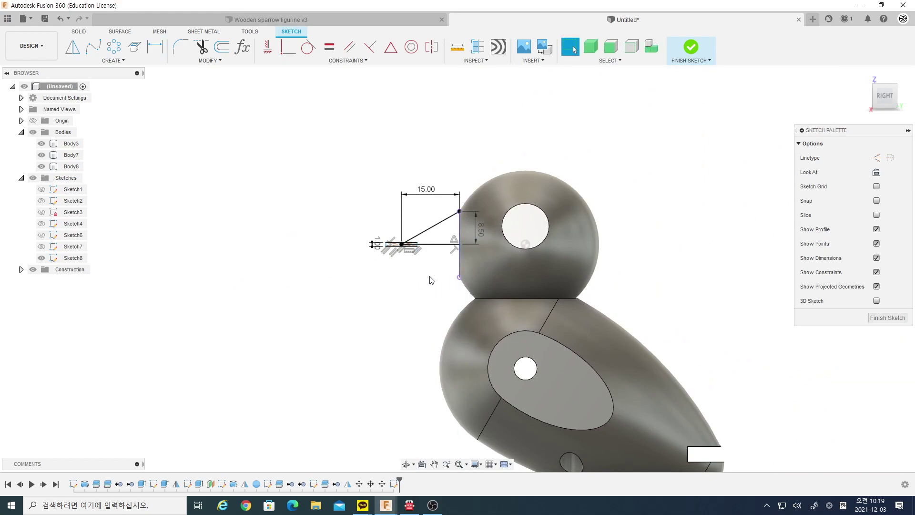
pyautogui.scroll(1, 432, 267)
pyautogui.scroll(2, 425, 260)
pyautogui.scroll(1, 417, 258)
pyautogui.click(154, 48)
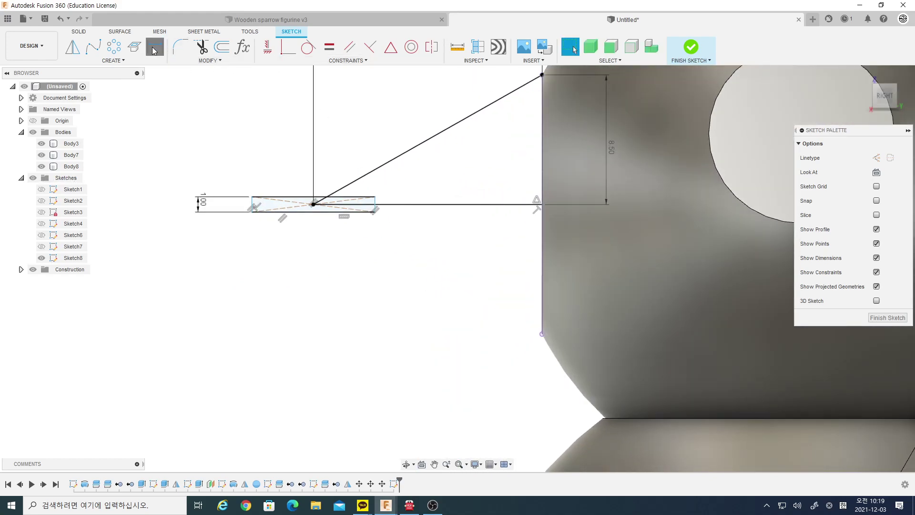
pyautogui.scroll(1, 373, 211)
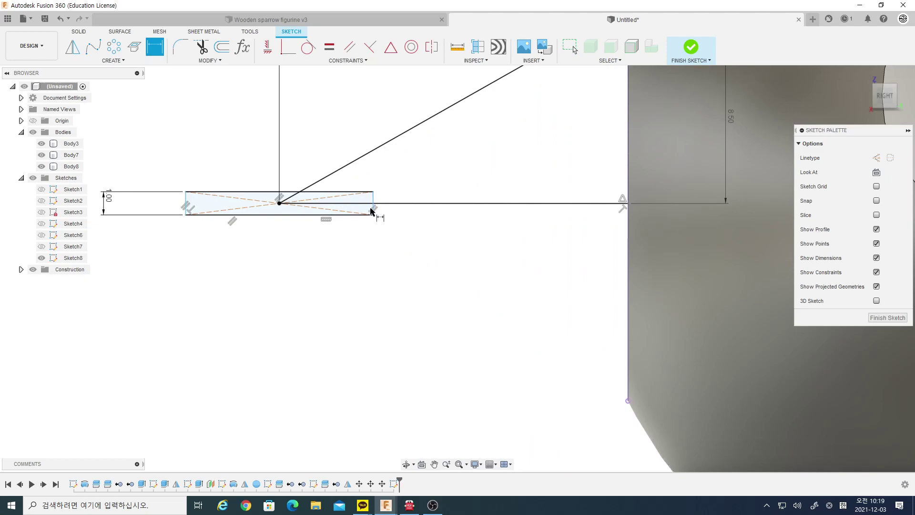
pyautogui.click(376, 210)
pyautogui.click(627, 245)
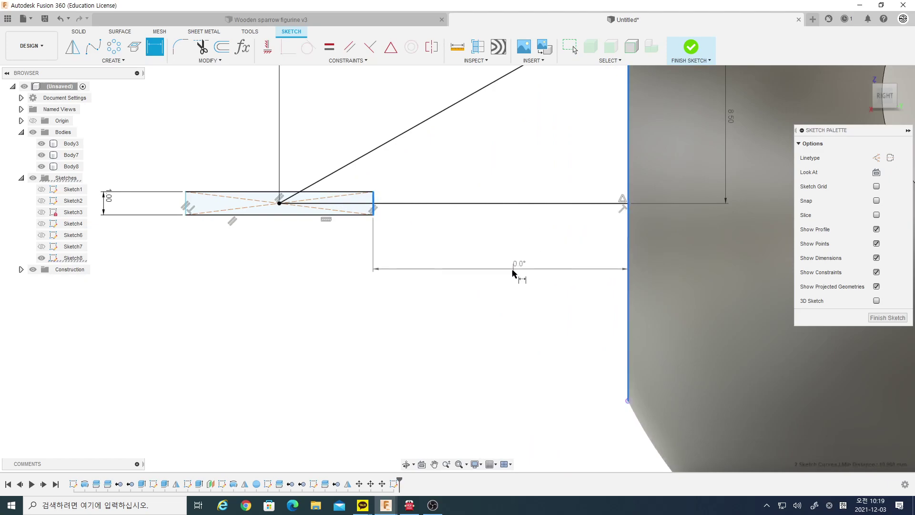
pyautogui.click(524, 283)
pyautogui.click(521, 263)
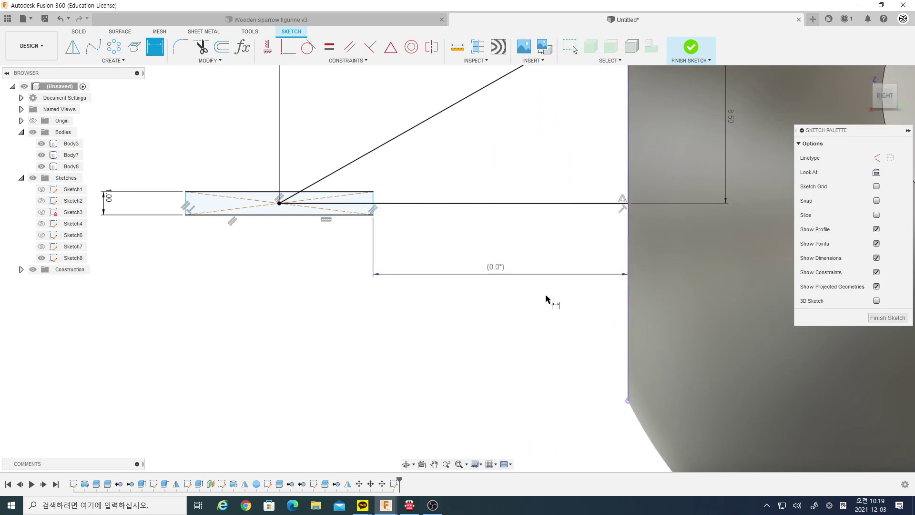
pyautogui.press('Escape')
pyautogui.click(496, 274)
pyautogui.press('Delete')
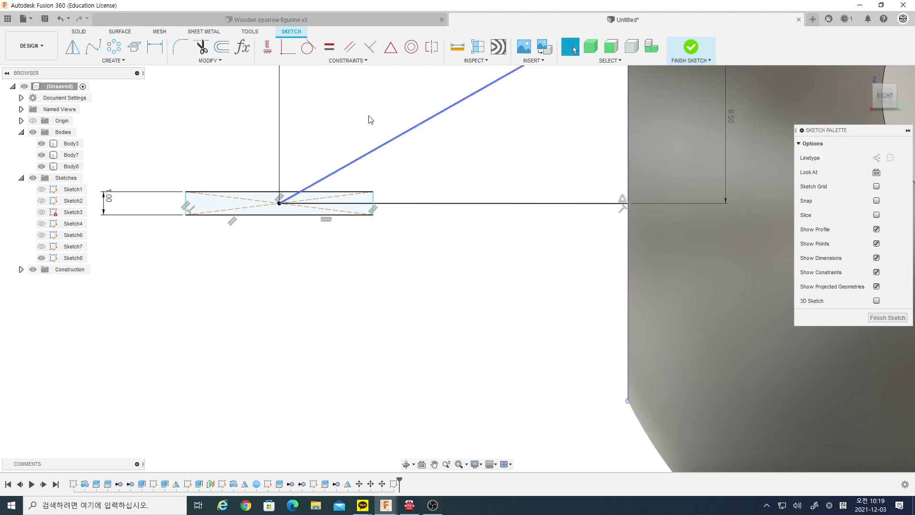
# Step: After a cancelled horizontal constraint, dimension the rectangle's right edge 6 mm from the vertical line
pyautogui.click(267, 47)
pyautogui.click(266, 215)
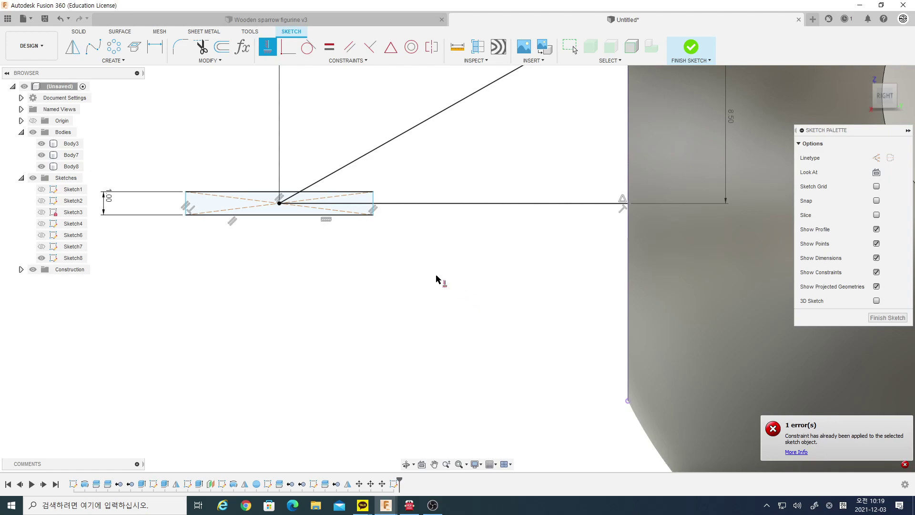
pyautogui.press('Escape')
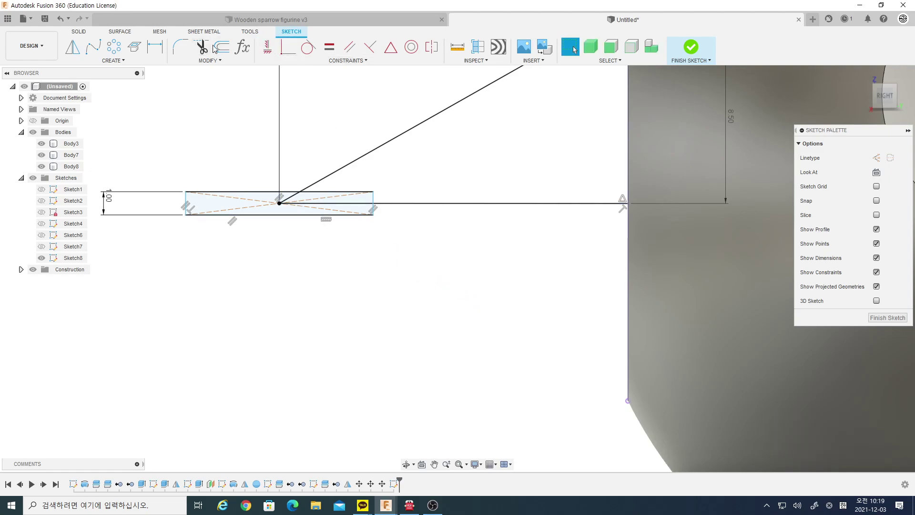
pyautogui.press('d')
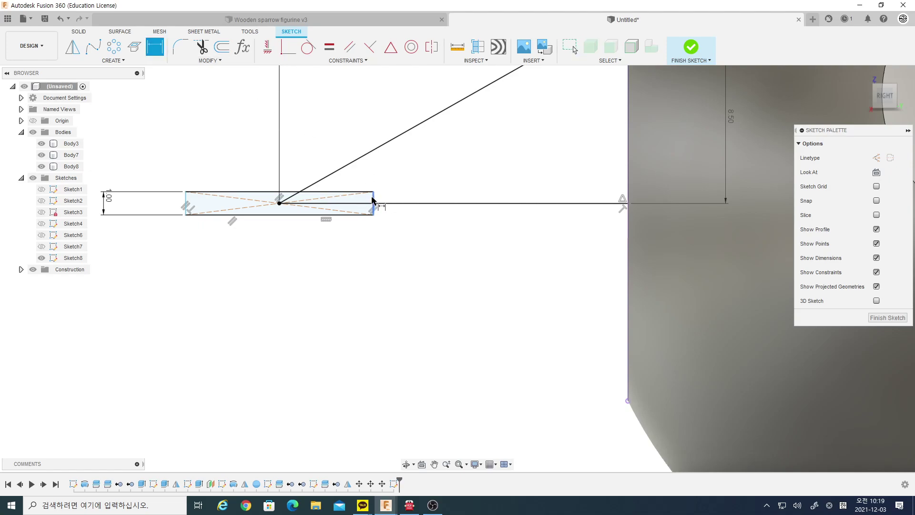
pyautogui.click(372, 200)
pyautogui.click(627, 203)
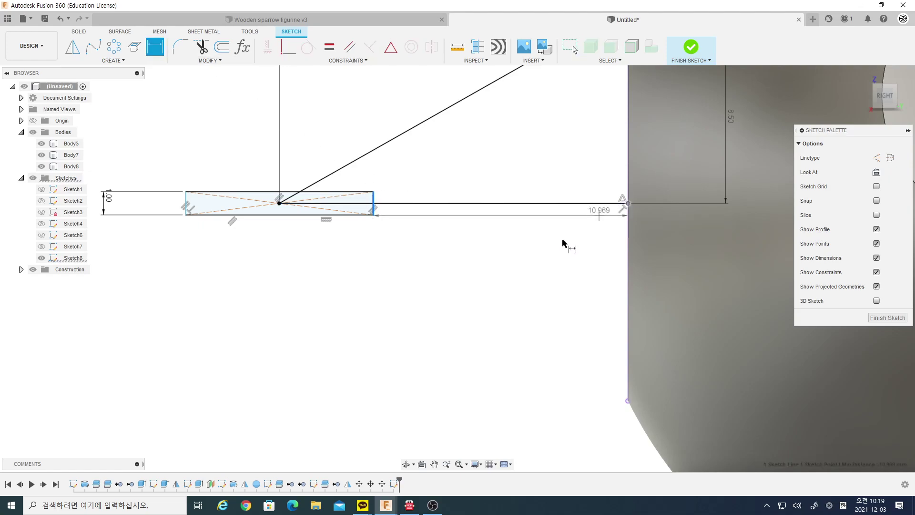
pyautogui.click(510, 281)
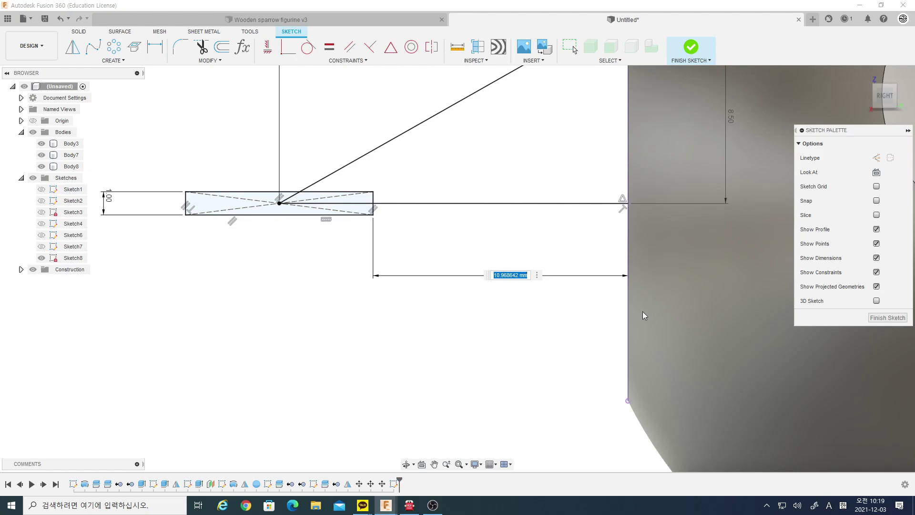
pyautogui.write('6')
pyautogui.press('Return')
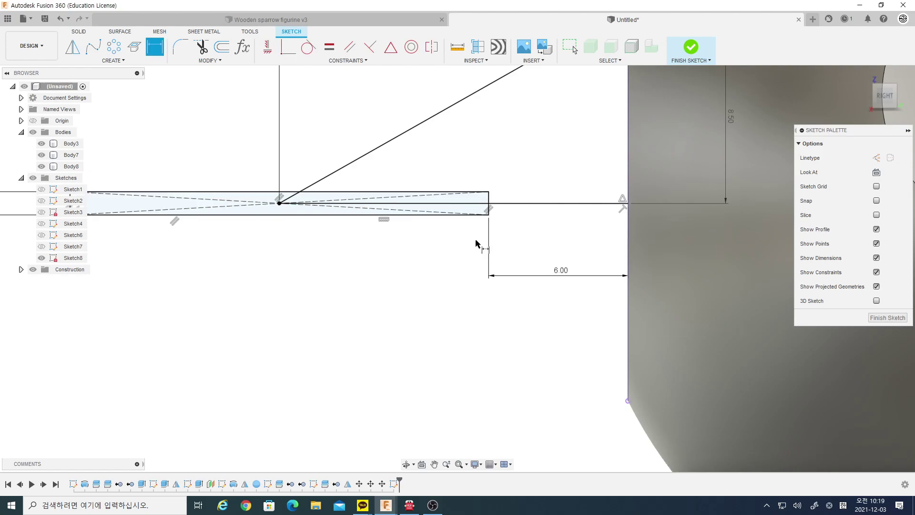
pyautogui.scroll(-4, 395, 261)
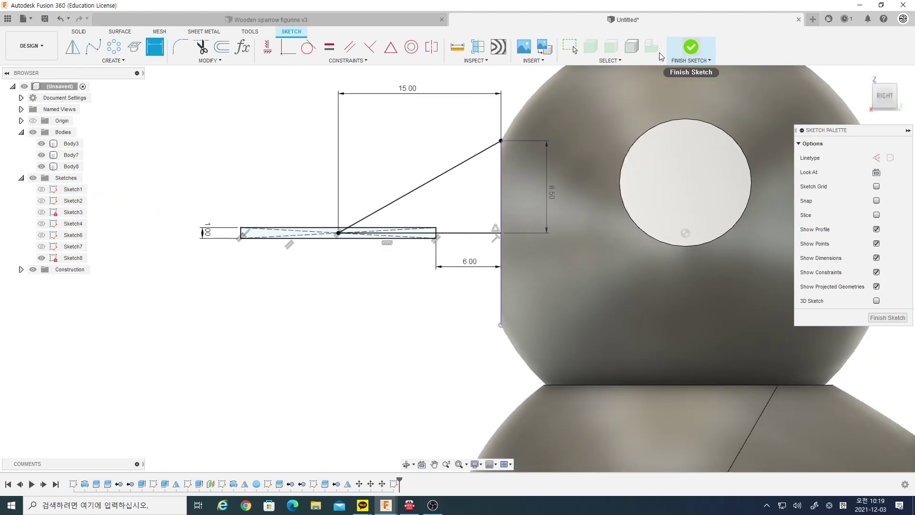
pyautogui.scroll(2, 471, 148)
# Step: Draw a vertical line between the triangle's lower and top points
pyautogui.click(119, 61)
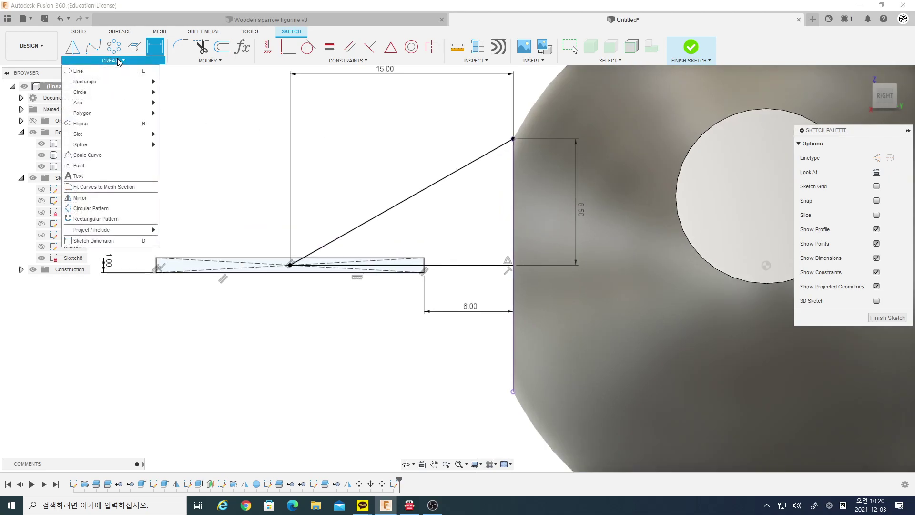
pyautogui.click(79, 71)
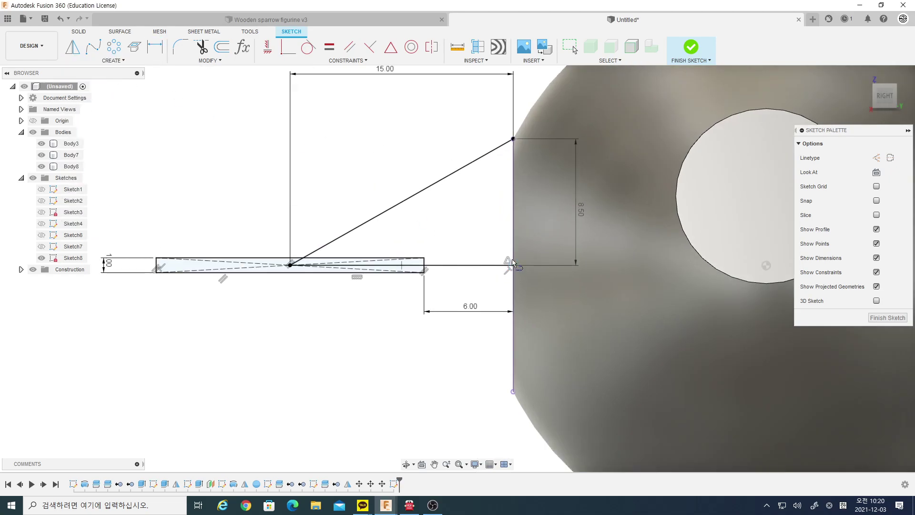
pyautogui.click(513, 263)
pyautogui.click(513, 139)
pyautogui.keyDown('shift'); pyautogui.moveTo(443, 310); pyautogui.dragTo(467, 324, button='middle'); pyautogui.keyUp('shift')
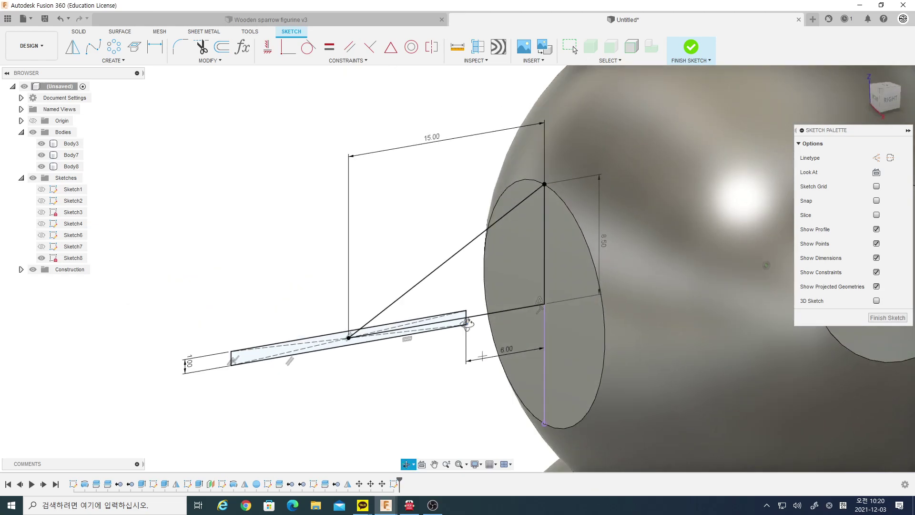
pyautogui.scroll(5, 545, 211)
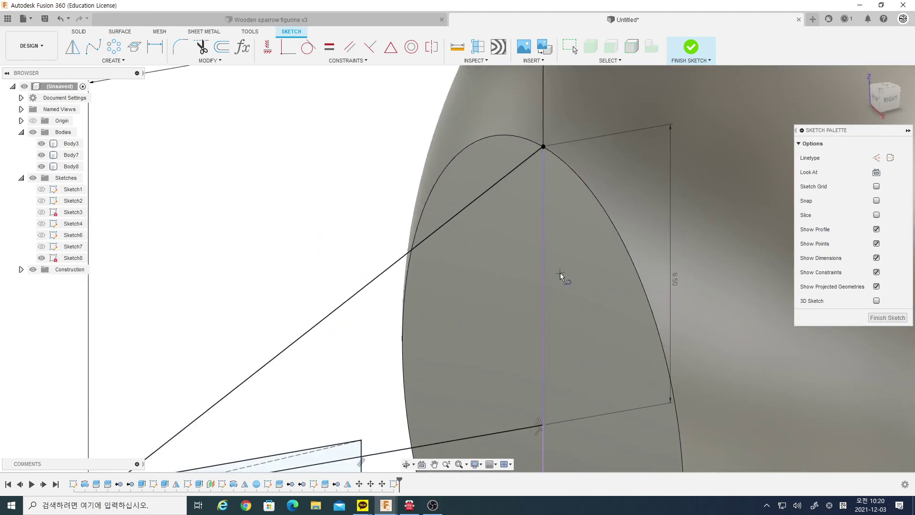
pyautogui.scroll(-3, 559, 273)
pyautogui.press('Escape')
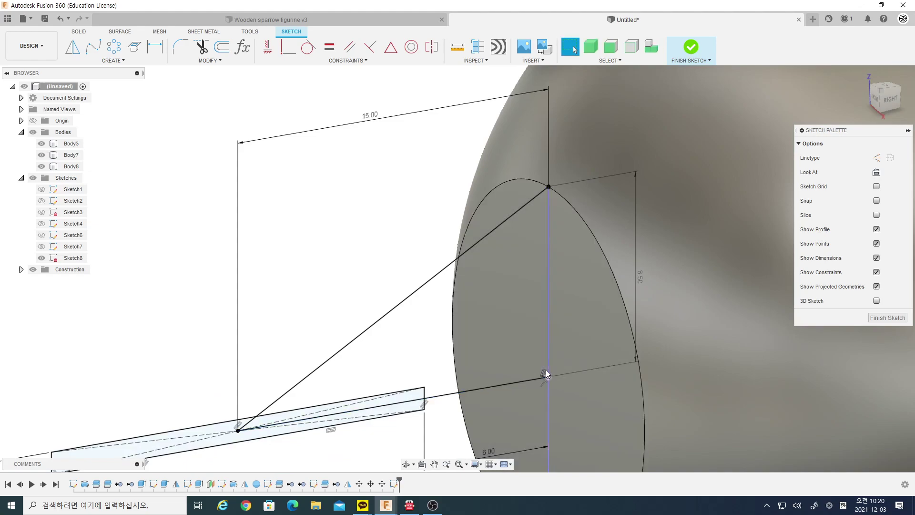
pyautogui.click(548, 365)
pyautogui.press('Escape')
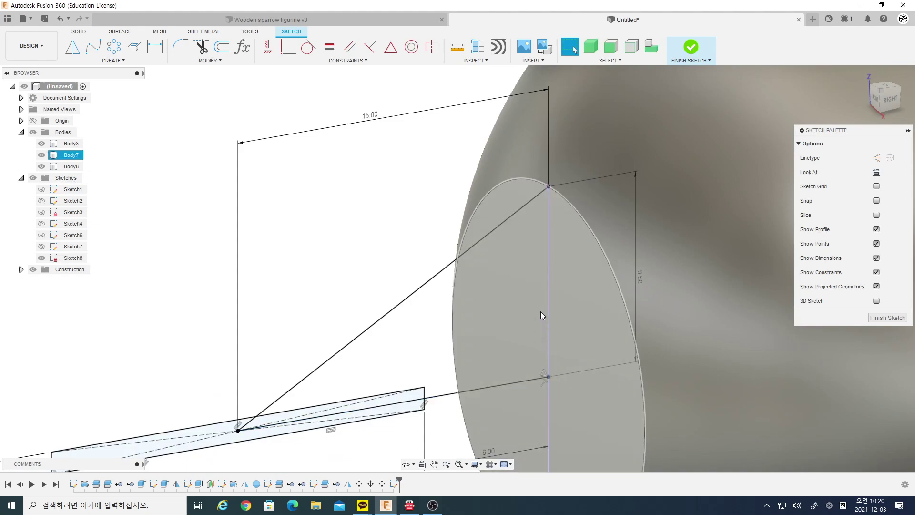
# Step: Redraw the vertical line from the top point to the lower point, closing the profile, and finish the sketch
pyautogui.click(112, 60)
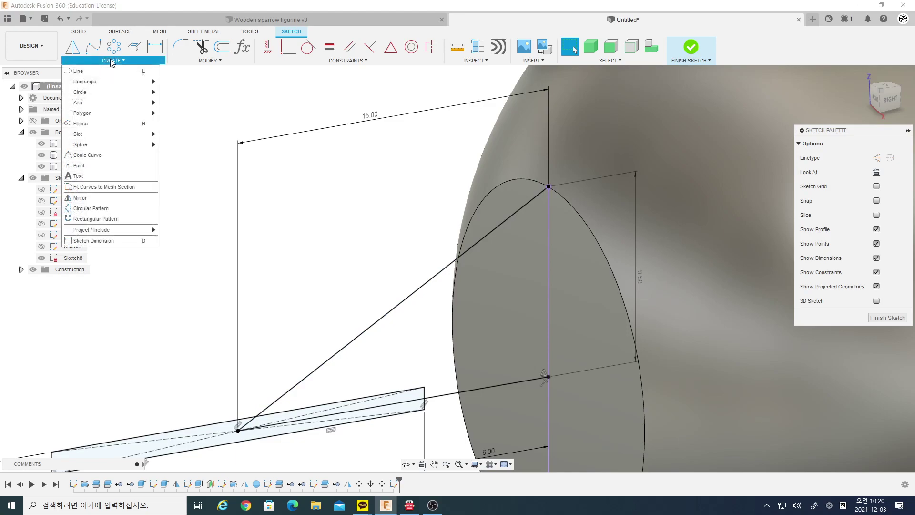
pyautogui.click(88, 68)
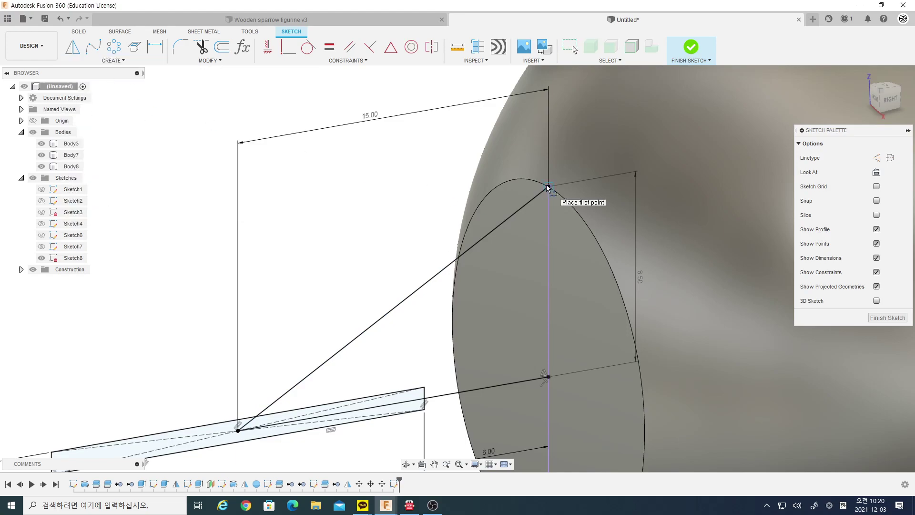
pyautogui.click(548, 187)
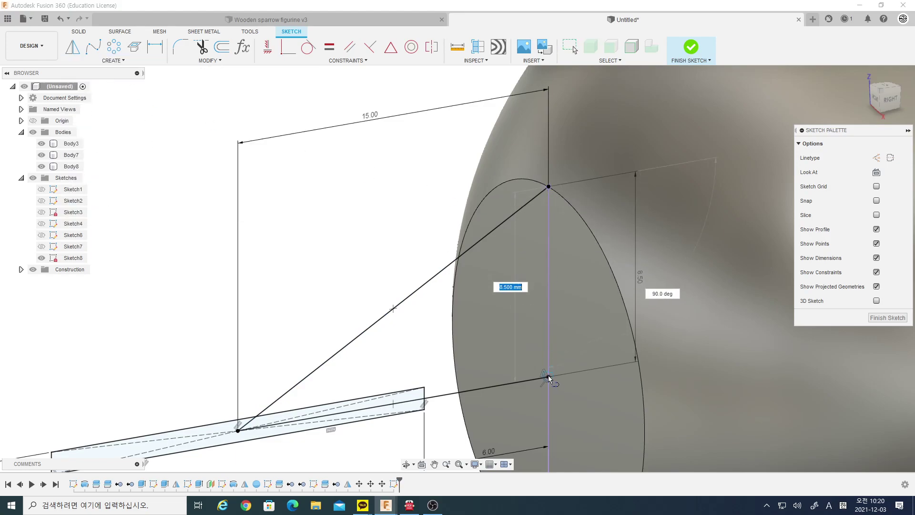
pyautogui.click(548, 379)
pyautogui.press('Escape')
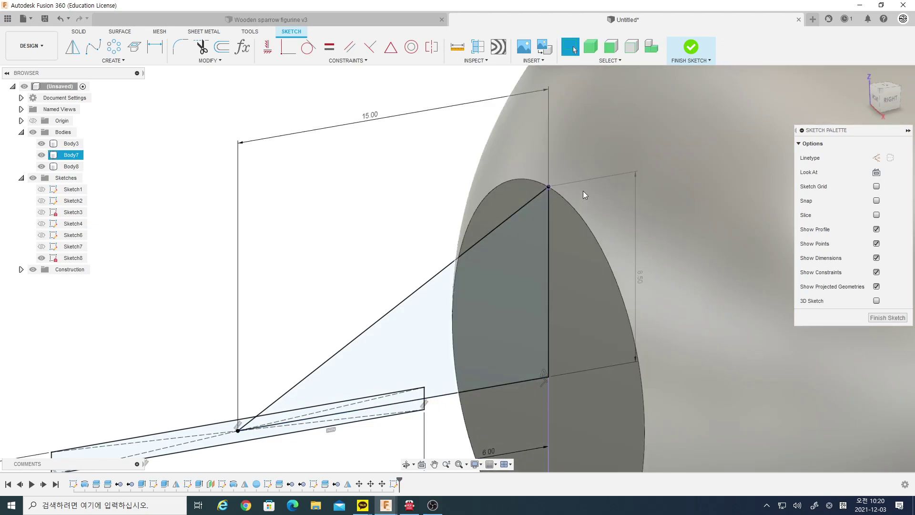
pyautogui.scroll(-2, 583, 190)
pyautogui.click(689, 60)
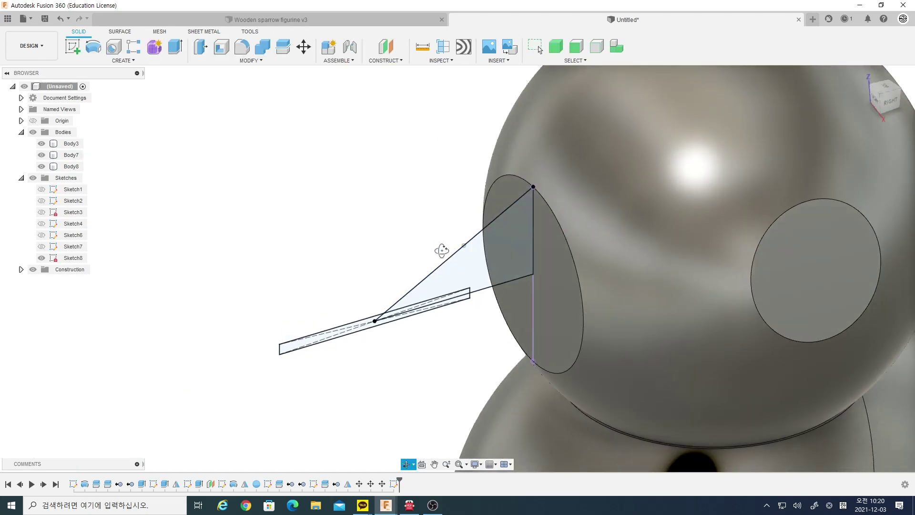
# Step: Revolve the triangle and strip profiles 360° about the vertical edge as a new body, then show Sketch8
pyautogui.click(469, 262)
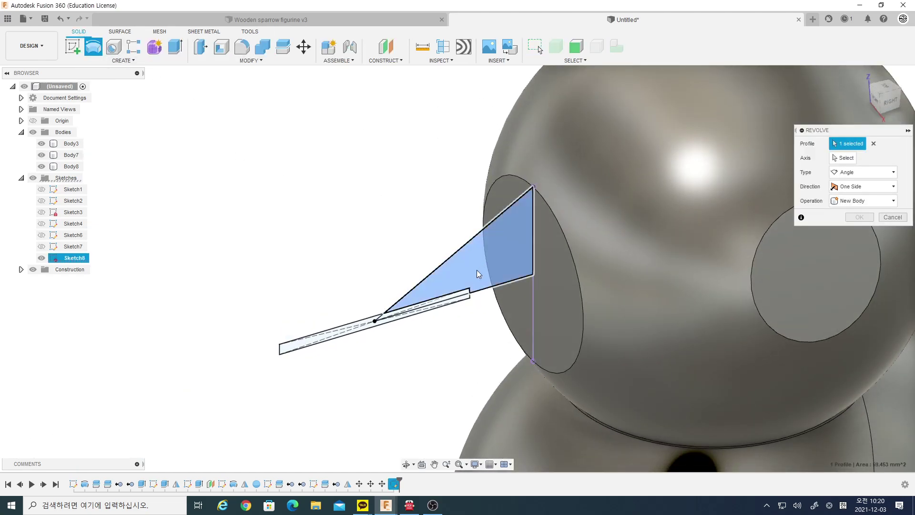
pyautogui.scroll(3, 426, 320)
pyautogui.click(437, 292)
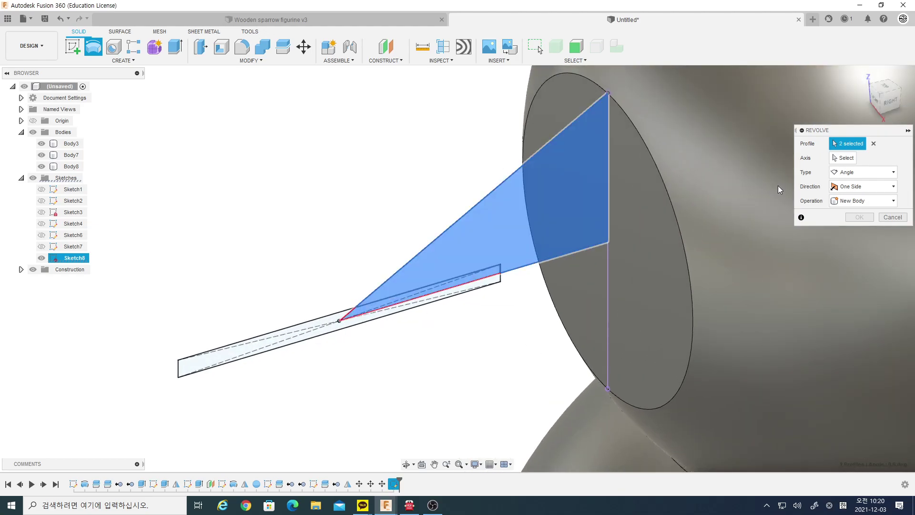
pyautogui.click(574, 252)
pyautogui.click(852, 218)
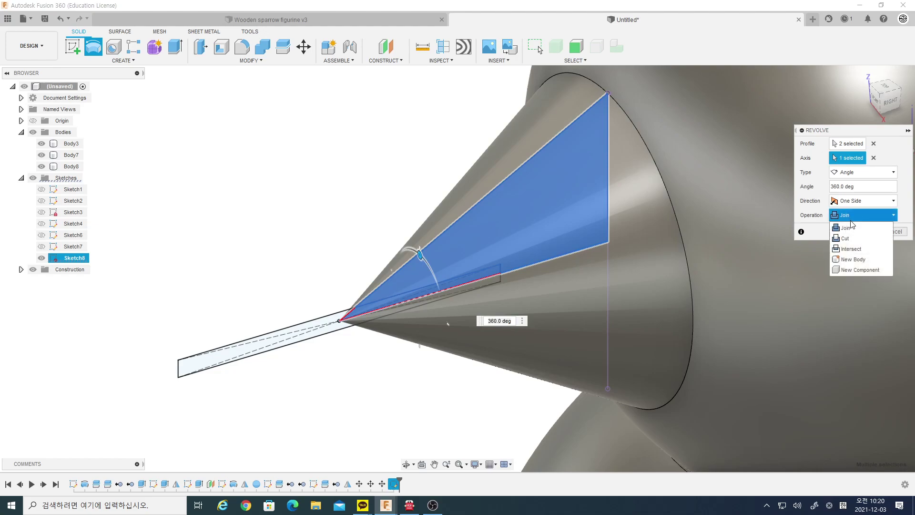
pyautogui.click(855, 260)
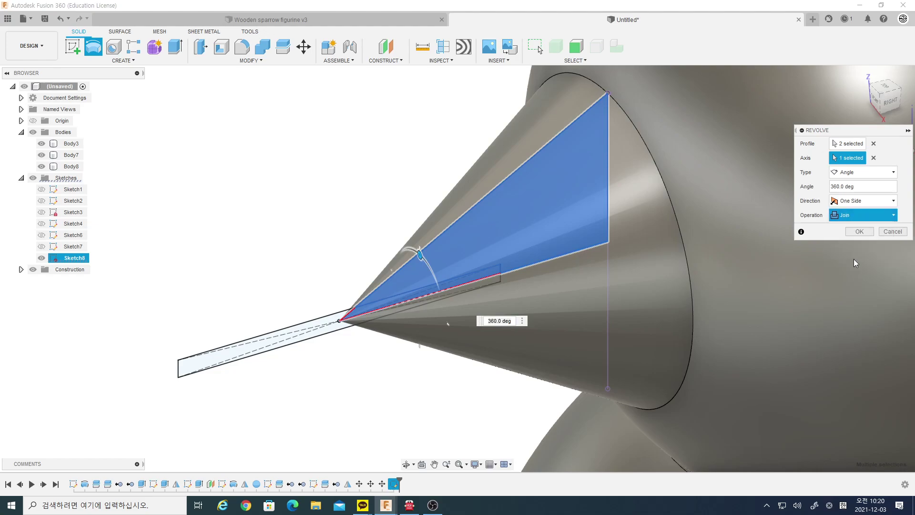
pyautogui.click(862, 231)
pyautogui.scroll(-3, 659, 259)
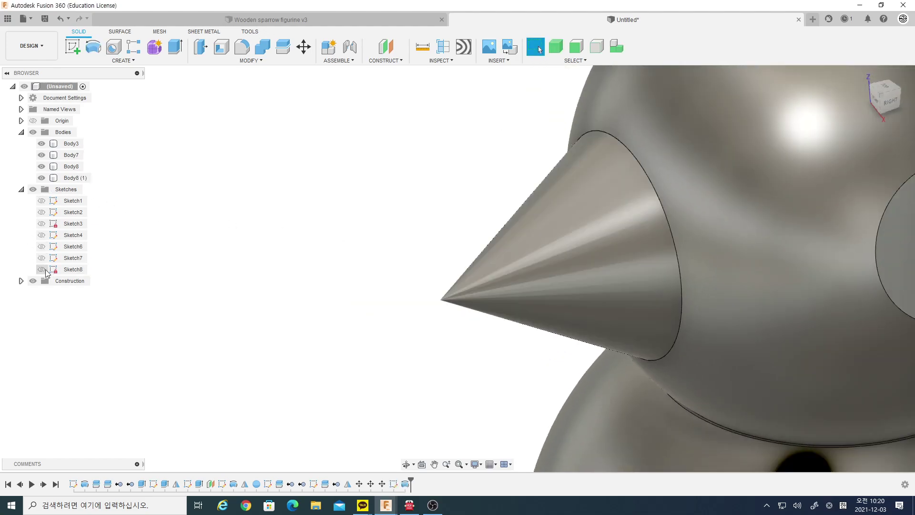
pyautogui.click(42, 269)
# Step: Cut a symmetric 10.848 mm extrude of both strip profiles to slot the cone beak
pyautogui.scroll(-2, 257, 197)
pyautogui.click(175, 46)
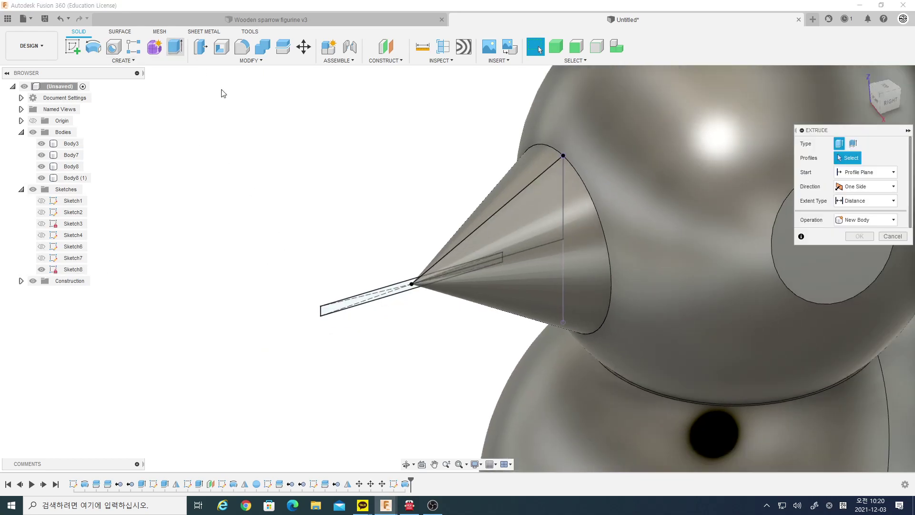
pyautogui.click(420, 282)
pyautogui.click(417, 288)
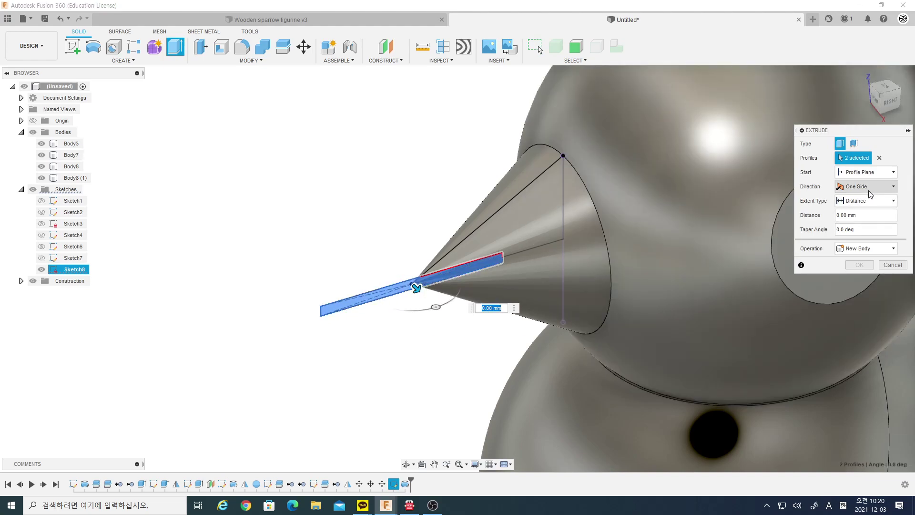
pyautogui.click(867, 187)
pyautogui.click(858, 217)
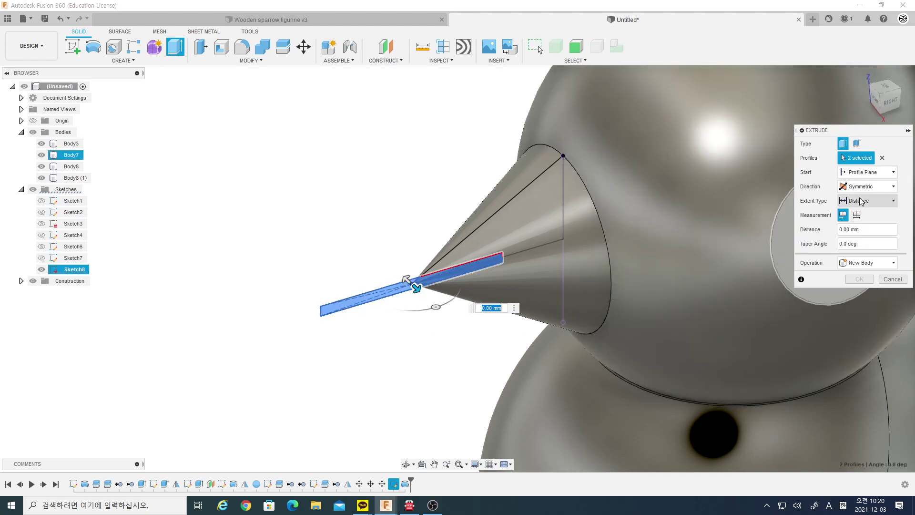
pyautogui.click(859, 204)
pyautogui.click(857, 224)
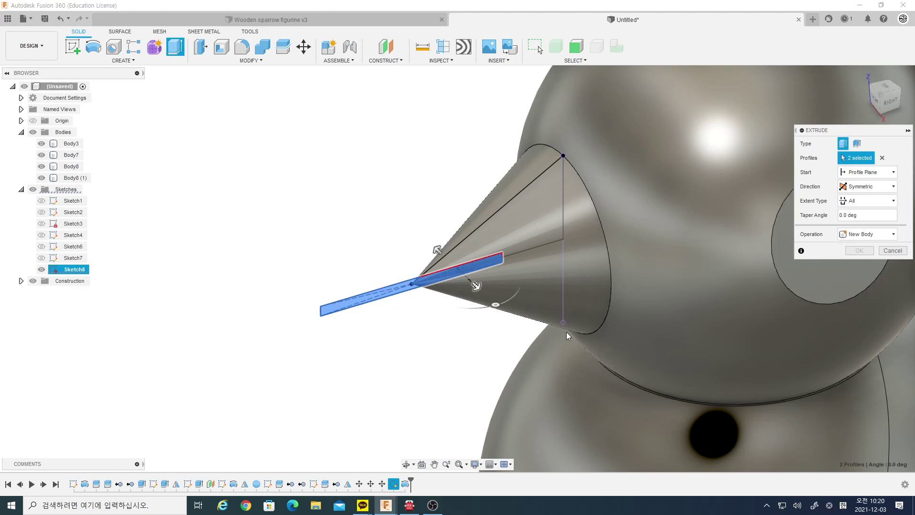
pyautogui.moveTo(475, 295); pyautogui.dragTo(477, 347)
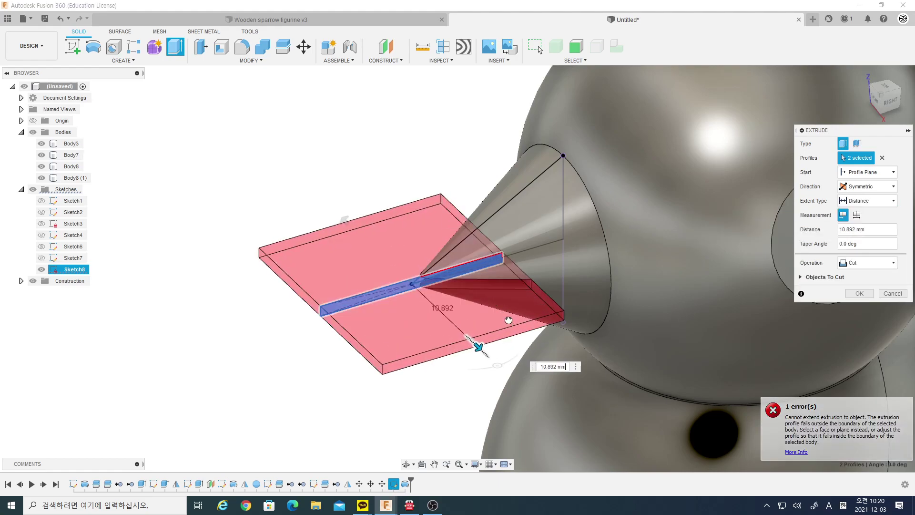
pyautogui.click(858, 294)
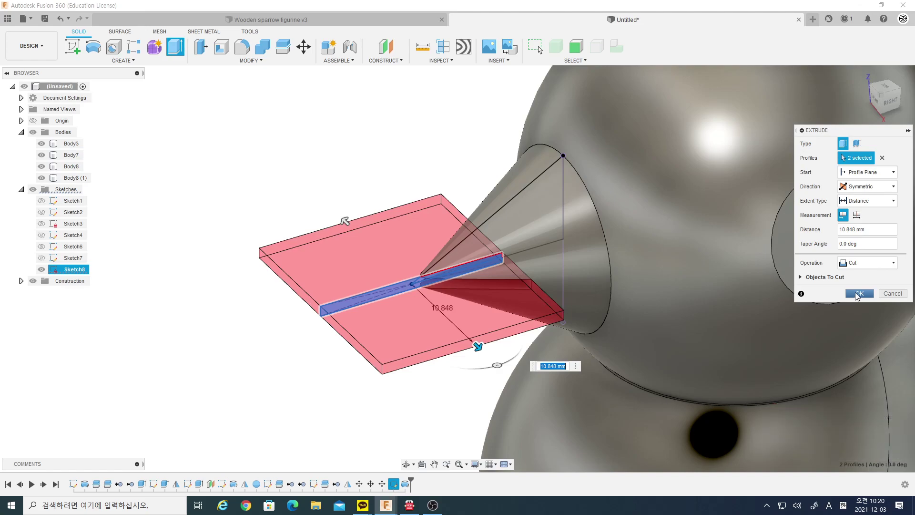
pyautogui.keyDown('shift'); pyautogui.moveTo(386, 320); pyautogui.dragTo(450, 329, button='middle'); pyautogui.keyUp('shift')
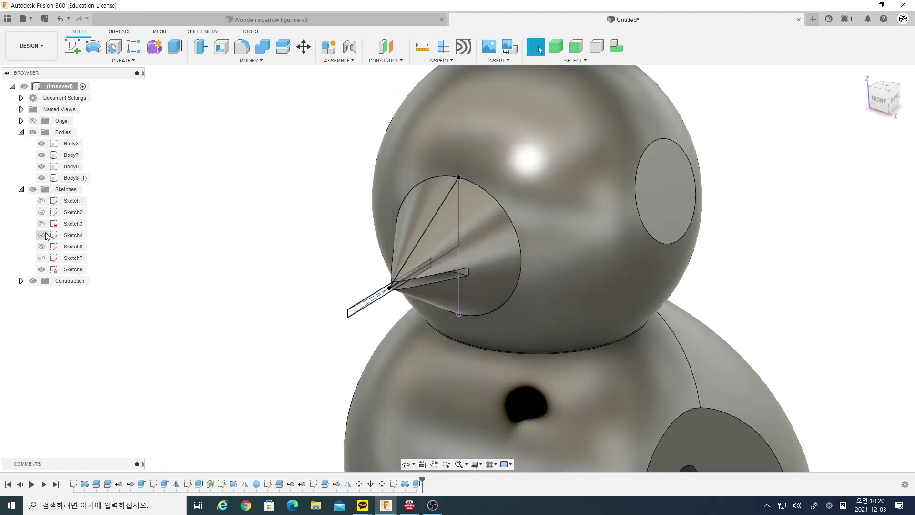
# Step: Hide Sketch8 and orbit the sparrow to look at its underside
pyautogui.click(41, 269)
pyautogui.scroll(-5, 374, 257)
pyautogui.keyDown('shift'); pyautogui.moveTo(373, 256); pyautogui.dragTo(496, 260, button='middle'); pyautogui.keyUp('shift')
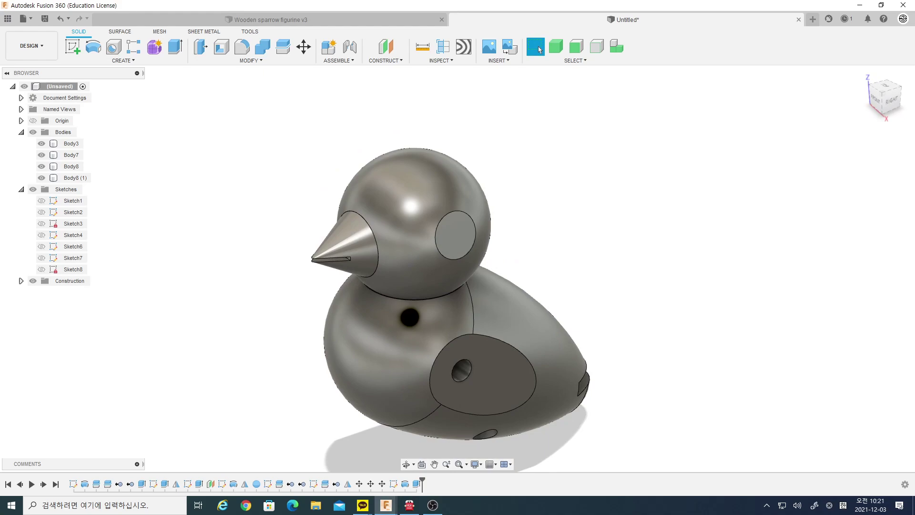
pyautogui.moveTo(662, 252)
pyautogui.keyDown('shift'); pyautogui.mouseDown(button='middle')
pyautogui.moveTo(685, 364)
pyautogui.moveTo(688, 327)
pyautogui.mouseUp(button='middle'); pyautogui.keyUp('shift')
pyautogui.scroll(-2, 639, 272)
pyautogui.scroll(2, 640, 368)
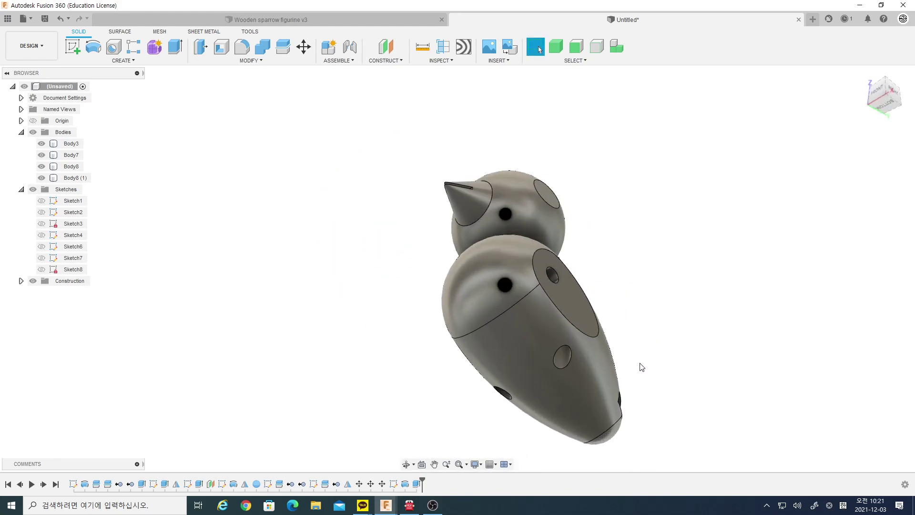
pyautogui.moveTo(640, 368)
pyautogui.mouseDown(button='middle')
pyautogui.moveTo(642, 330)
pyautogui.moveTo(620, 309)
pyautogui.moveTo(625, 302)
pyautogui.mouseUp(button='middle')
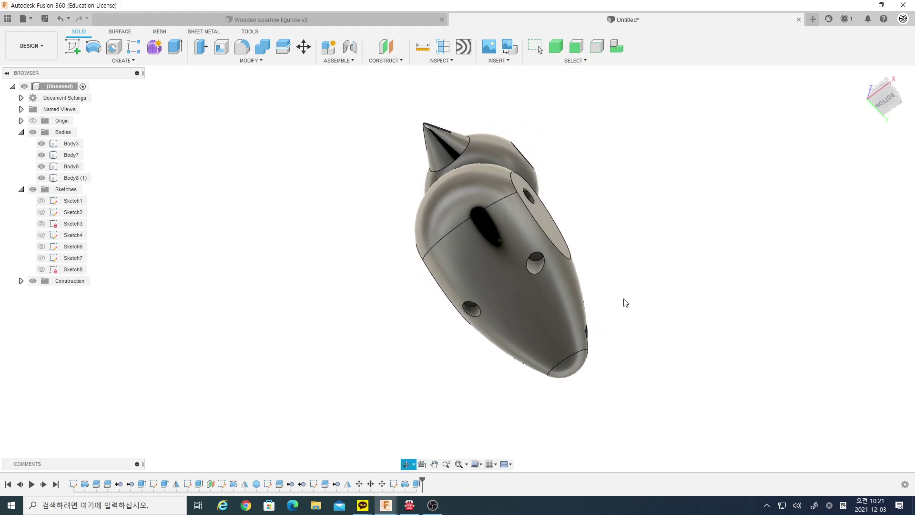
# Step: Extrude both underside hole faces 68.904 mm into two leg pegs as new bodies
pyautogui.click(176, 49)
pyautogui.click(539, 258)
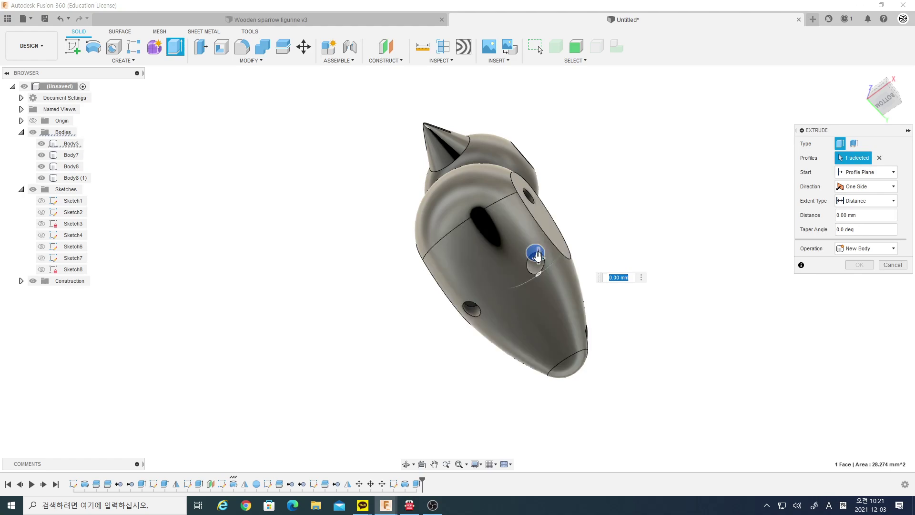
pyautogui.click(473, 308)
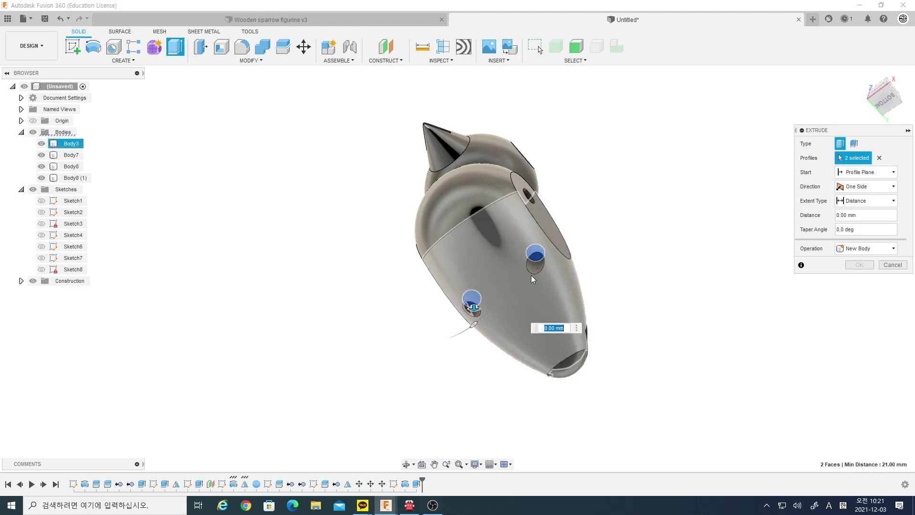
pyautogui.moveTo(474, 306); pyautogui.dragTo(473, 392)
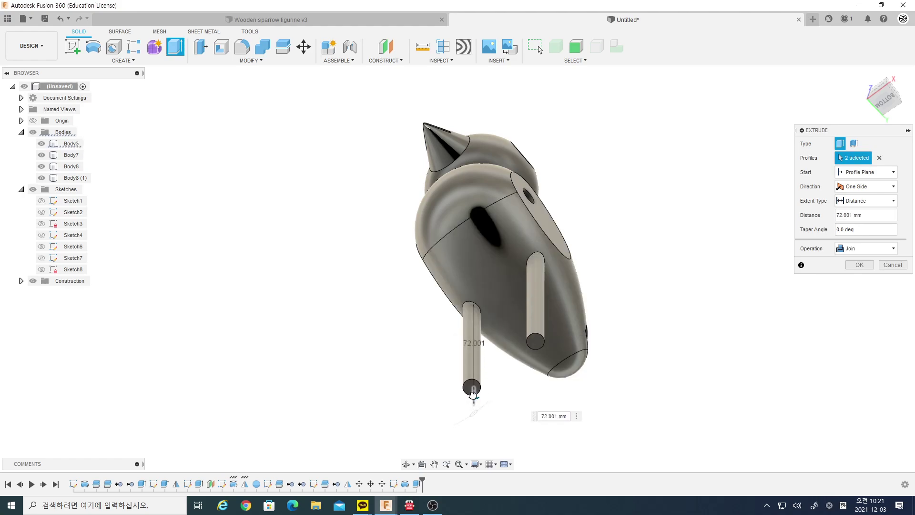
pyautogui.click(874, 249)
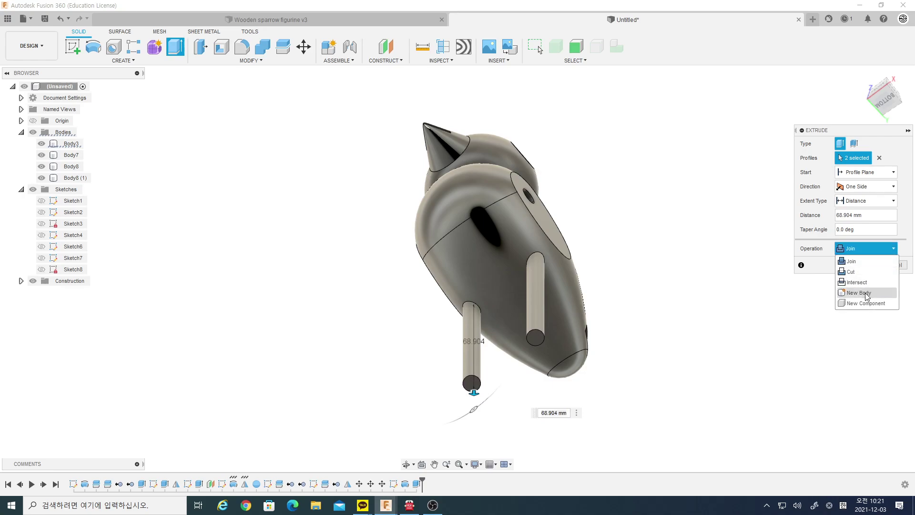
pyautogui.click(865, 292)
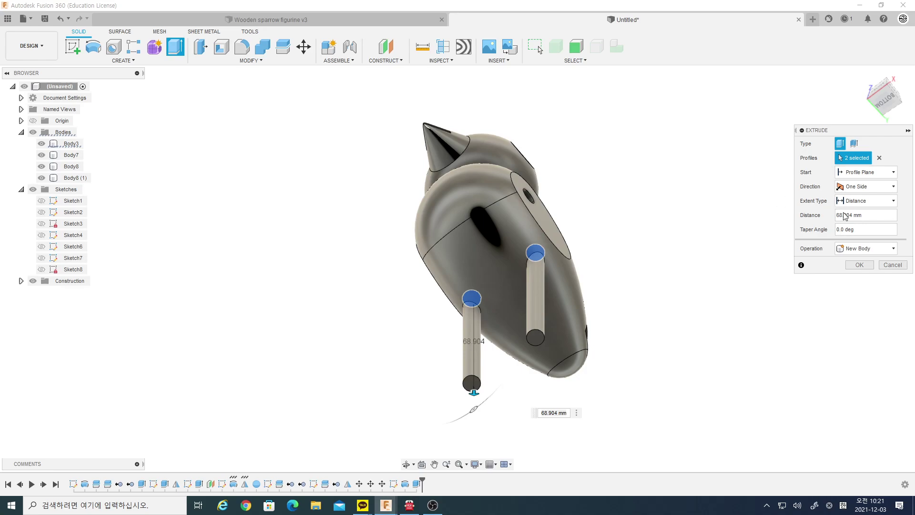
pyautogui.click(868, 218)
pyautogui.click(862, 265)
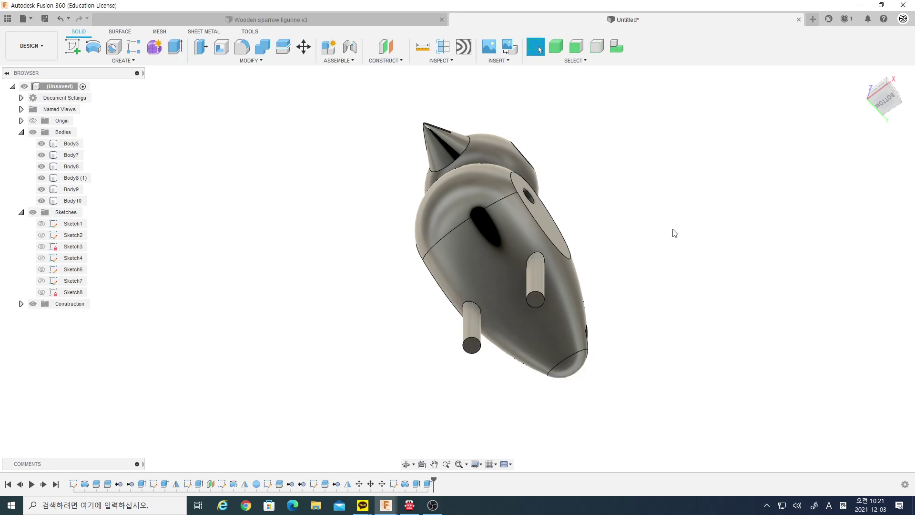